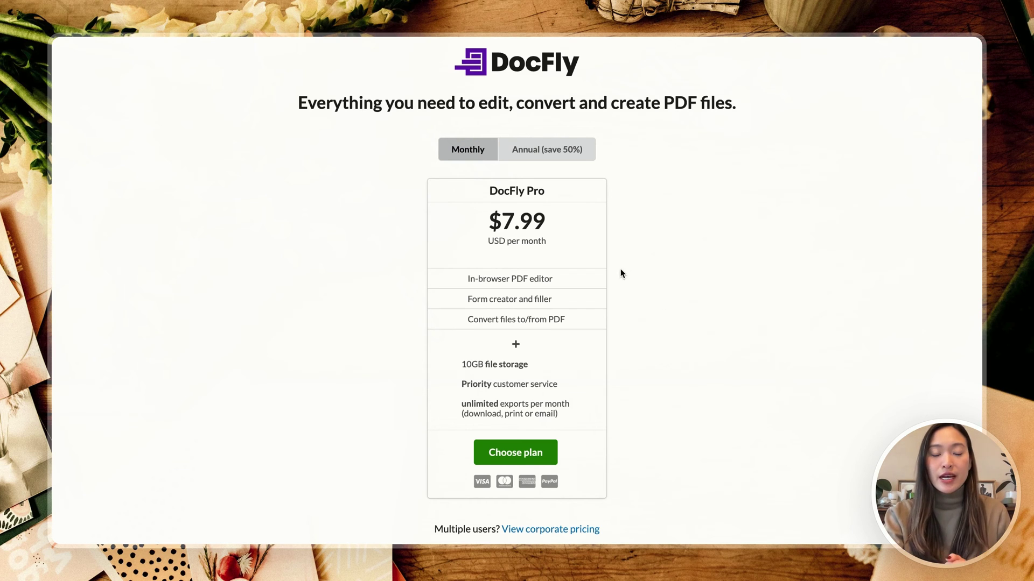
Step: Switch pricing to Annual billing, then go to the empty DocFly file dashboard
{"action": "left_click", "coordinate": [566, 155]}
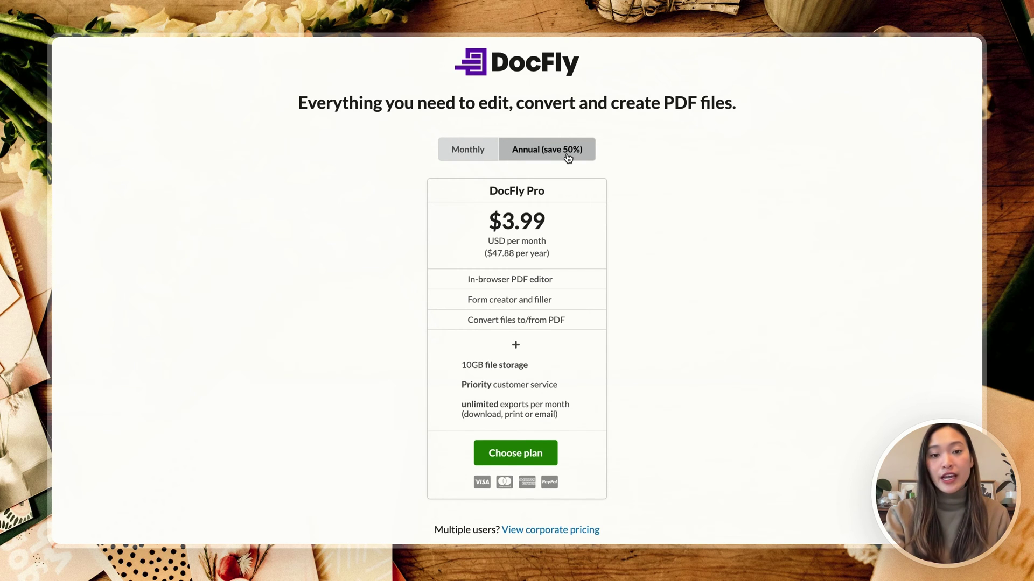
{"action": "left_click", "coordinate": [560, 63]}
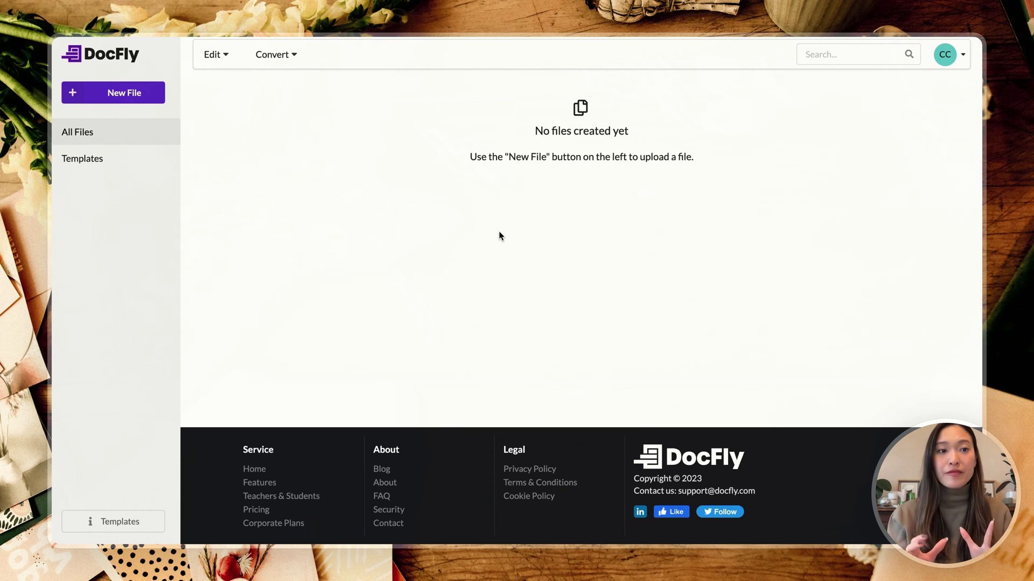
Step: Upload Workbook Template.pdf from the computer through New File's drop zone
{"action": "left_click", "coordinate": [143, 105]}
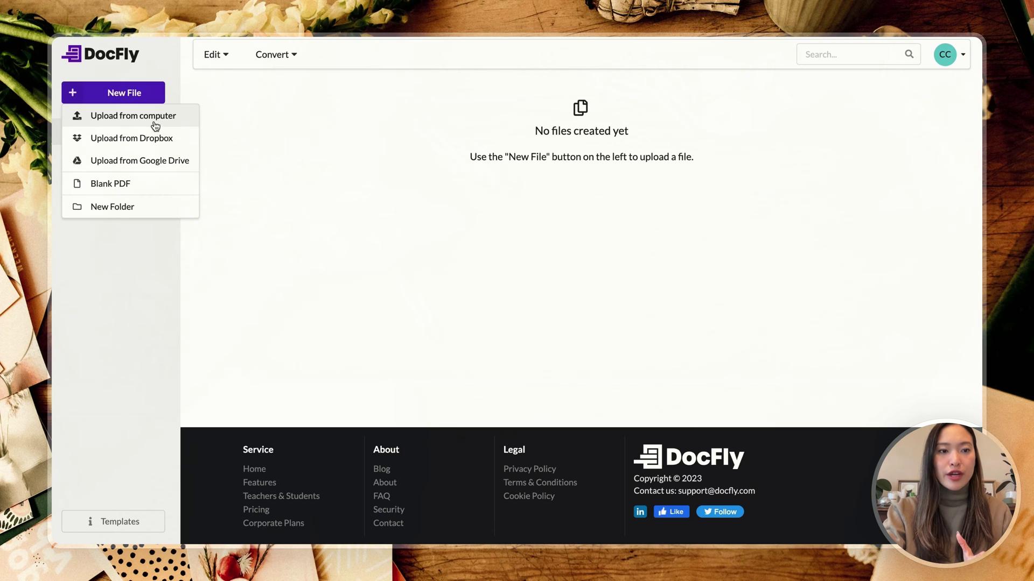
{"action": "left_click", "coordinate": [156, 126]}
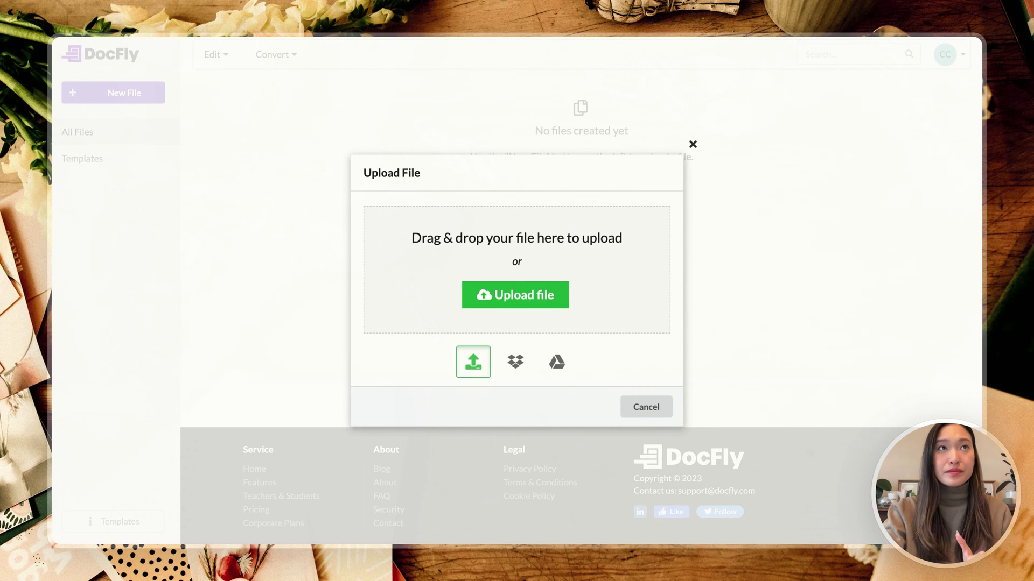
{"action": "left_click_drag", "start_coordinate": [482, 75], "coordinate": [467, 265]}
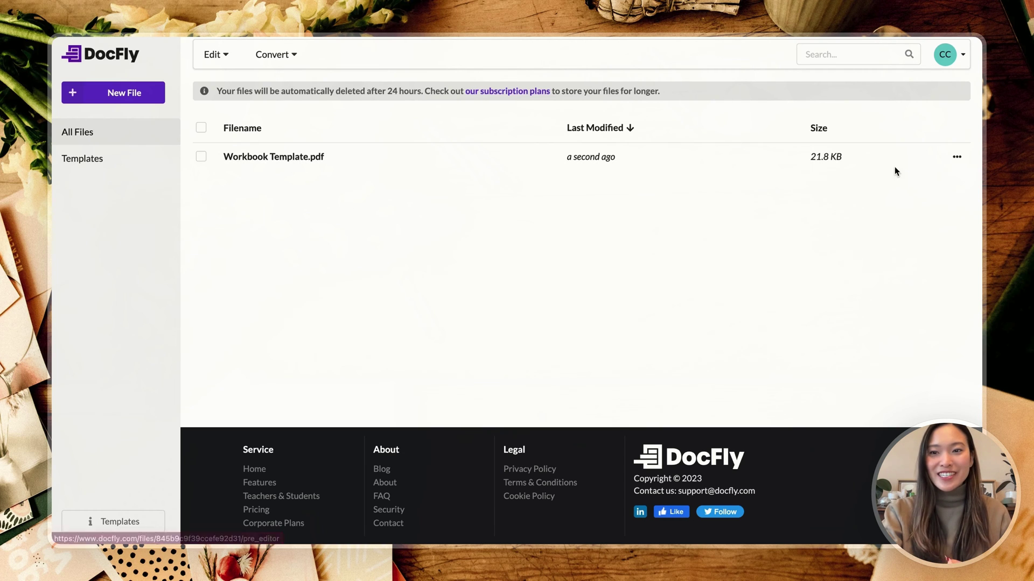
Step: Select Workbook Template.pdf and choose Edit from its ••• actions menu
{"action": "left_click", "coordinate": [201, 157]}
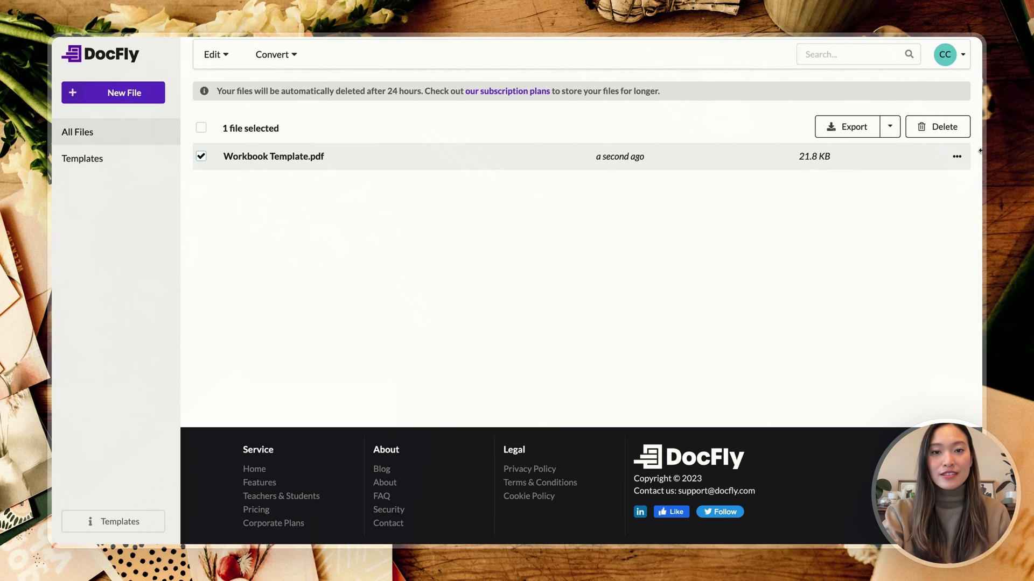
{"action": "left_click", "coordinate": [954, 157]}
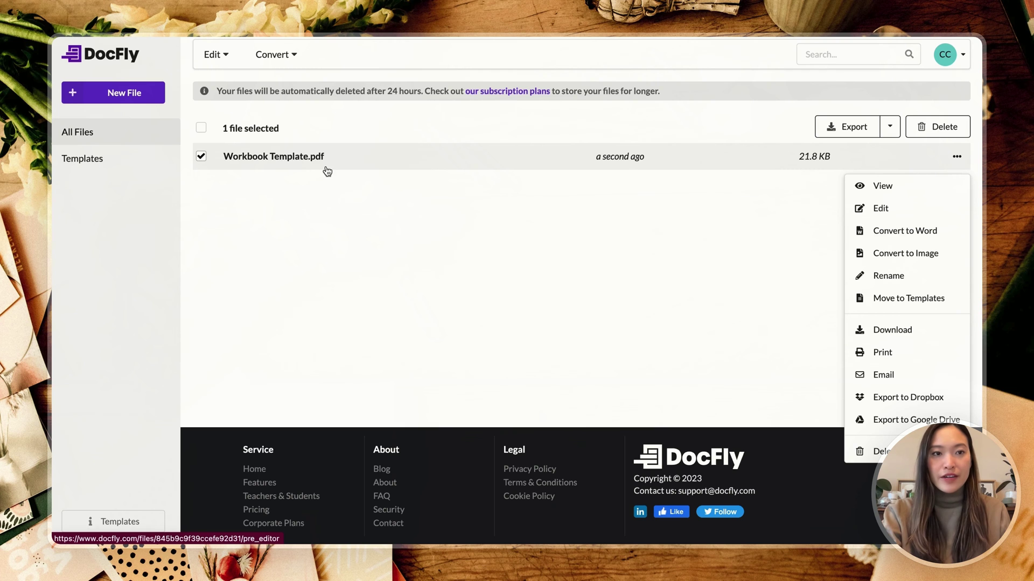
{"action": "left_click", "coordinate": [957, 156]}
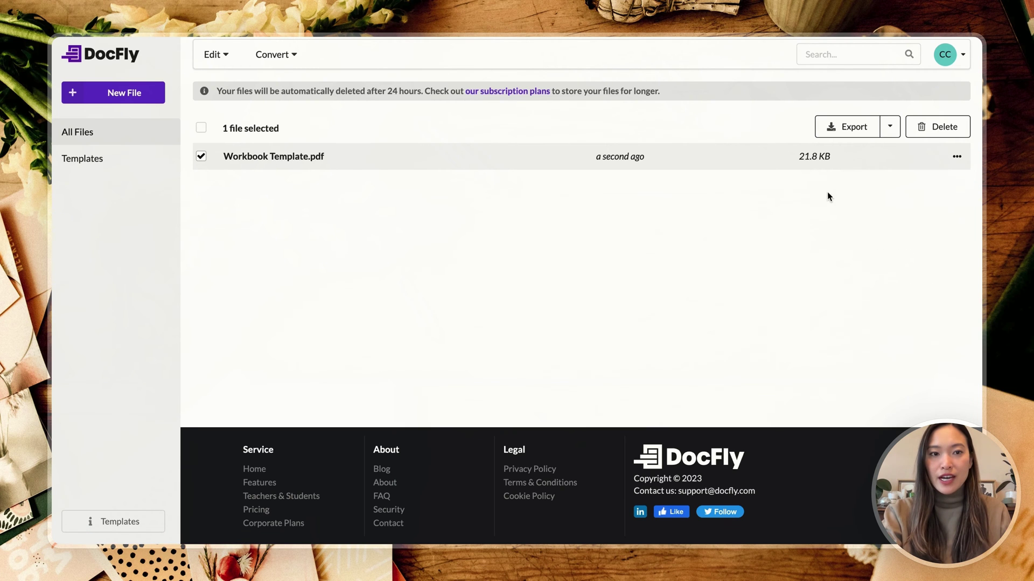
{"action": "left_click", "coordinate": [957, 157]}
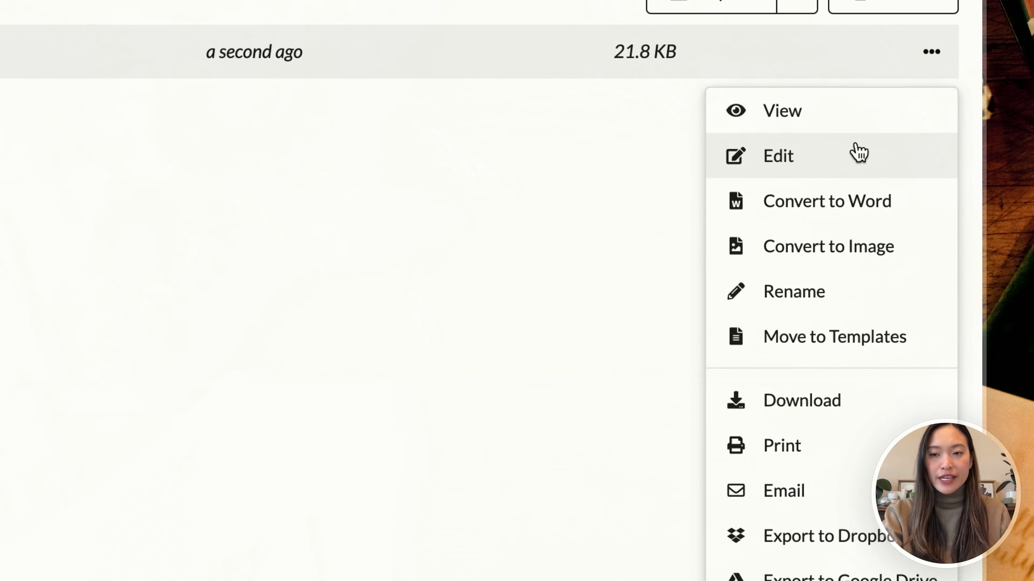
{"action": "left_click", "coordinate": [918, 207]}
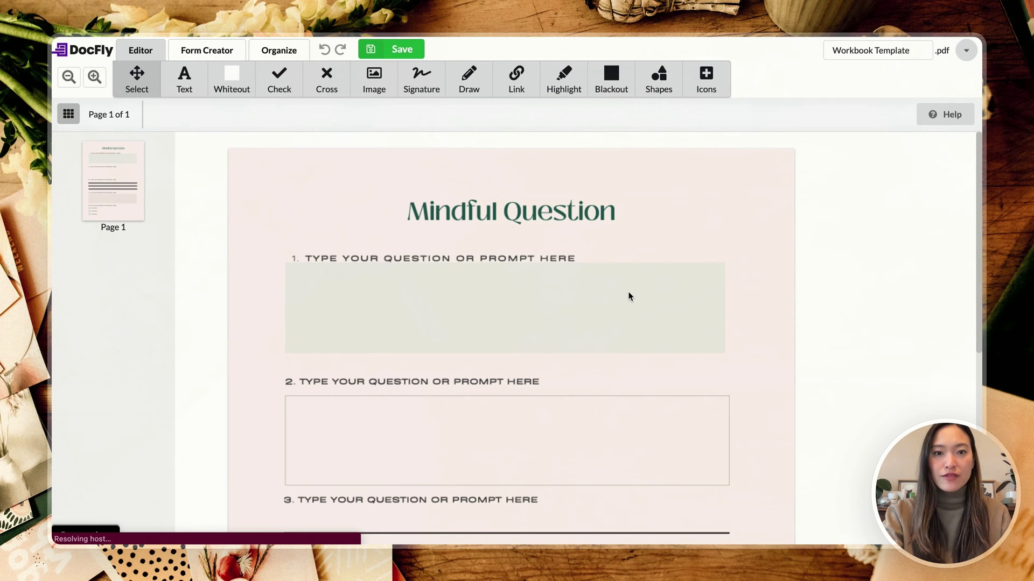
{"action": "scroll", "coordinate": [628, 297], "scroll_direction": "down", "scroll_amount": 1}
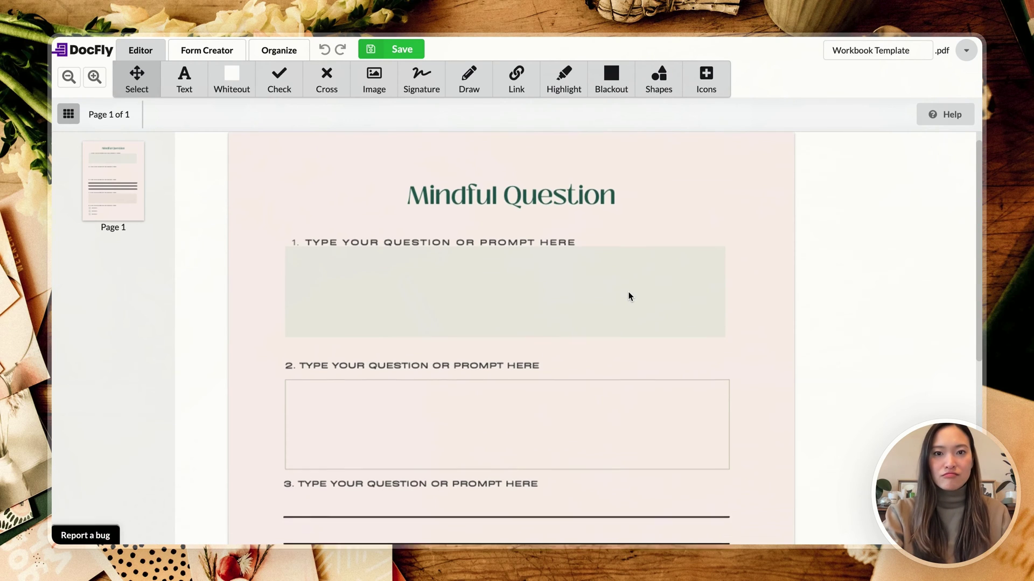
{"action": "scroll", "coordinate": [628, 297], "scroll_direction": "up", "scroll_amount": 1}
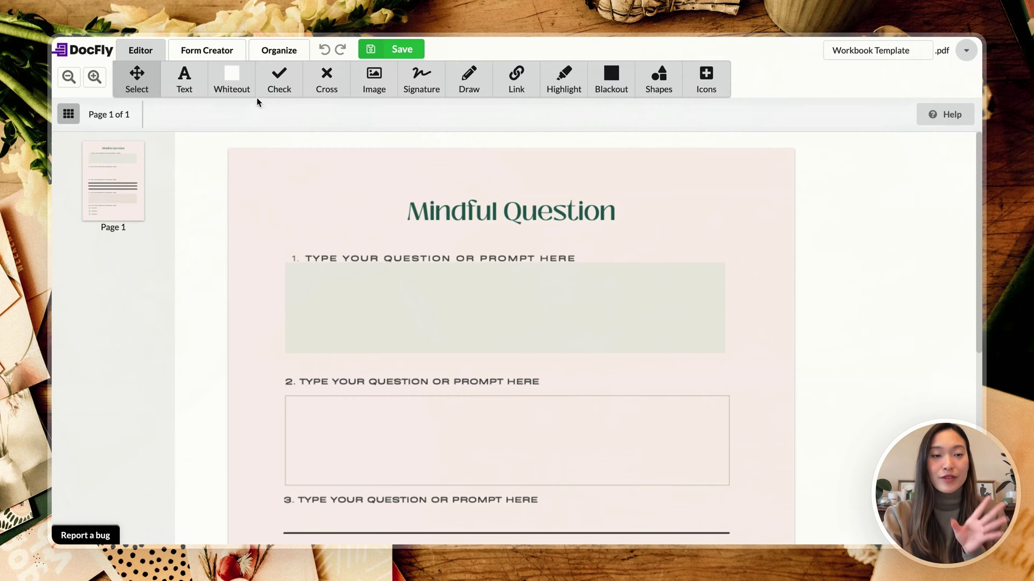
Step: Enter Form Creator, dismiss the Text tool help with OK, and return to the field tools
{"action": "left_click", "coordinate": [214, 53]}
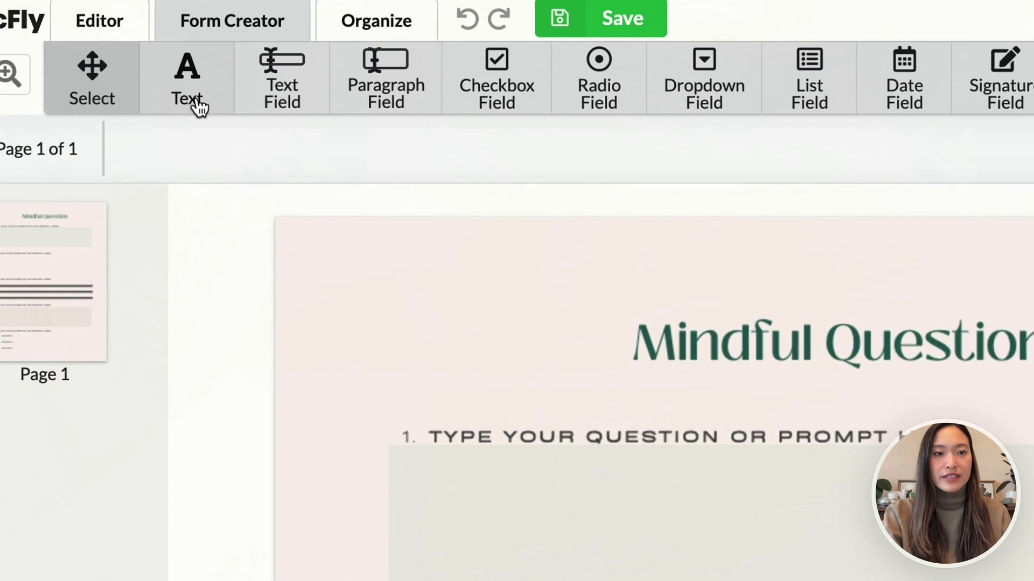
{"action": "left_click", "coordinate": [189, 94]}
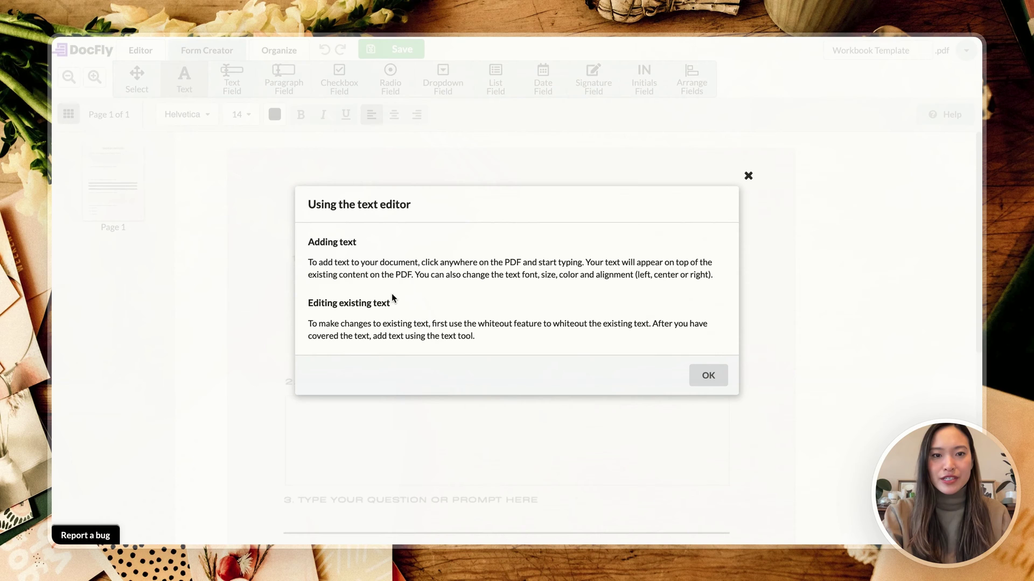
{"action": "left_click", "coordinate": [748, 177]}
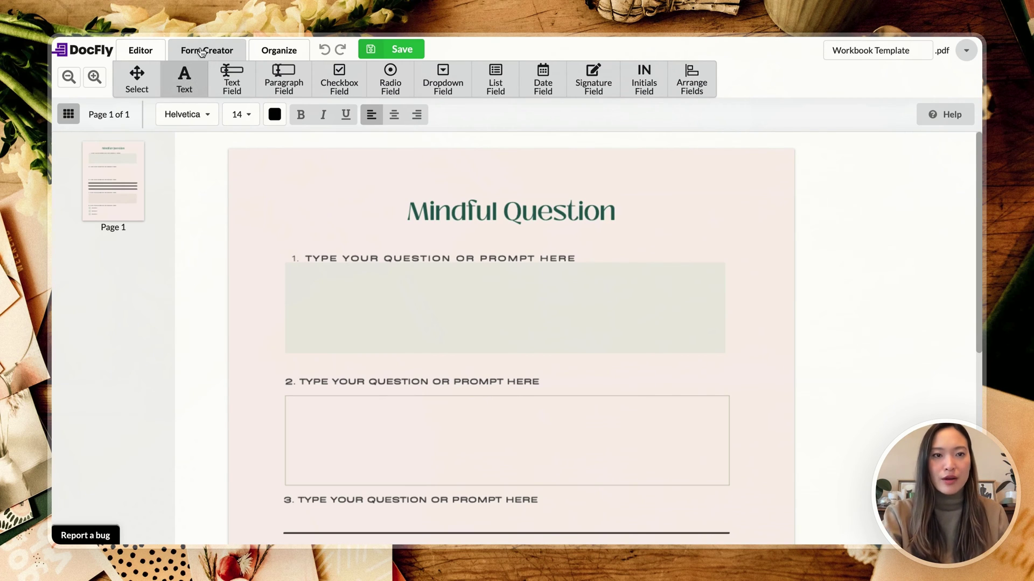
{"action": "left_click", "coordinate": [237, 82]}
{"action": "left_click", "coordinate": [232, 80]}
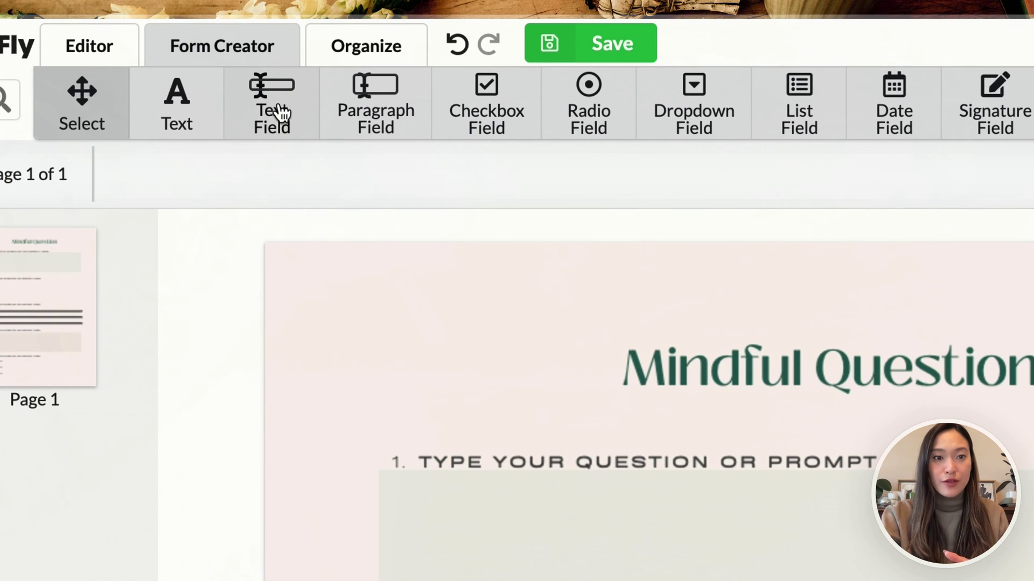
Step: Place a single-line text field in question 1's answer box and widen it across
{"action": "left_click", "coordinate": [237, 84]}
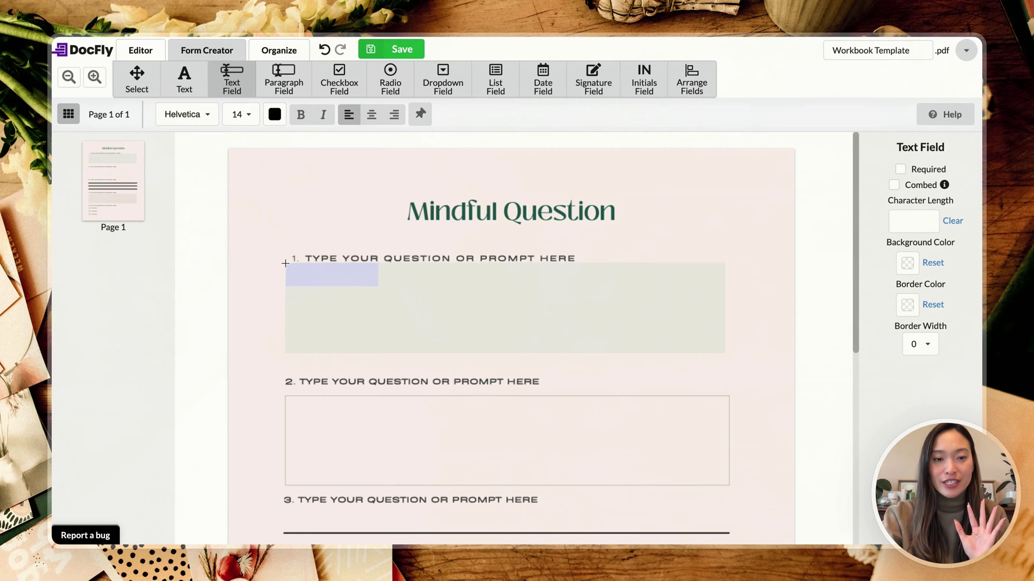
{"action": "left_click", "coordinate": [285, 263]}
{"action": "left_click_drag", "start_coordinate": [378, 287], "coordinate": [569, 291]}
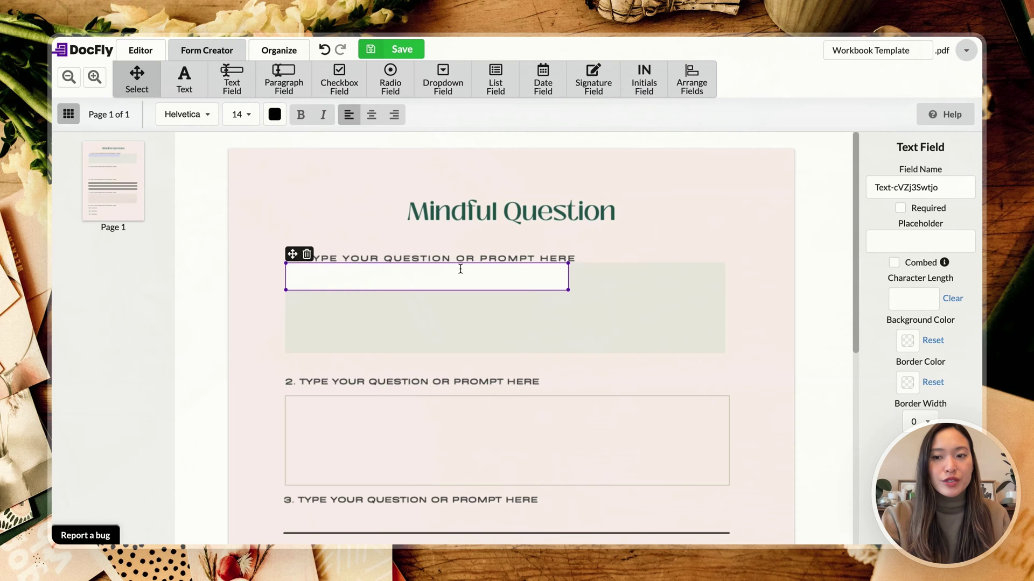
Step: Set the field to Times New Roman size 11 and type some test text
{"action": "left_click", "coordinate": [207, 118]}
{"action": "left_click", "coordinate": [205, 160]}
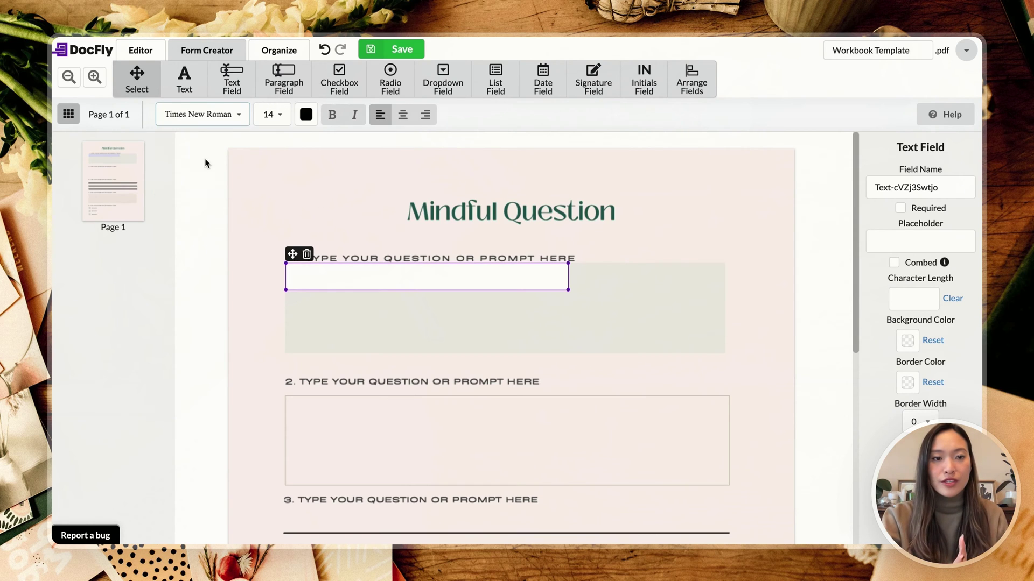
{"action": "left_click", "coordinate": [278, 120]}
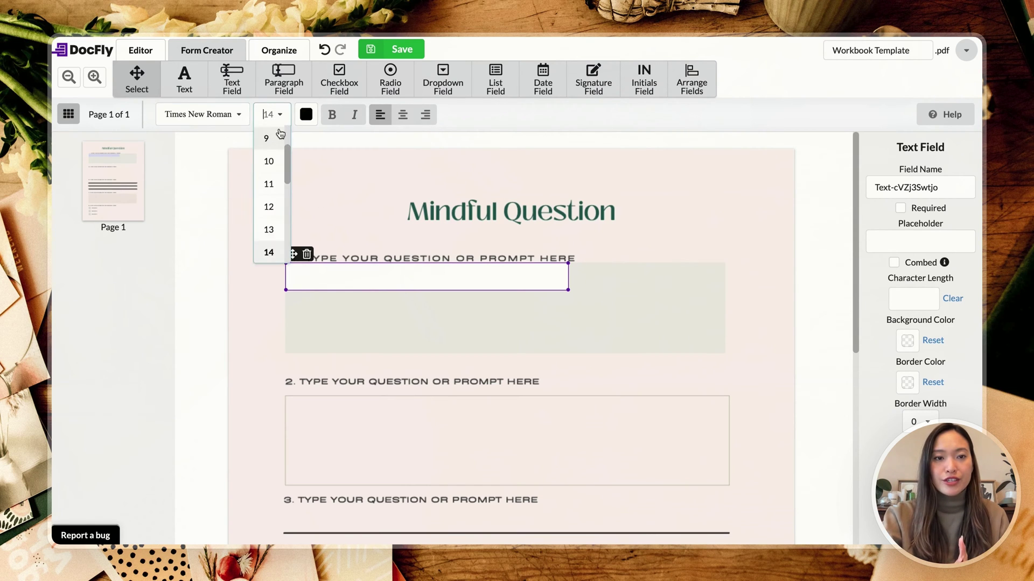
{"action": "left_click", "coordinate": [268, 184]}
{"action": "left_click", "coordinate": [329, 276]}
{"action": "type", "text": "Isehgglseighsl"}
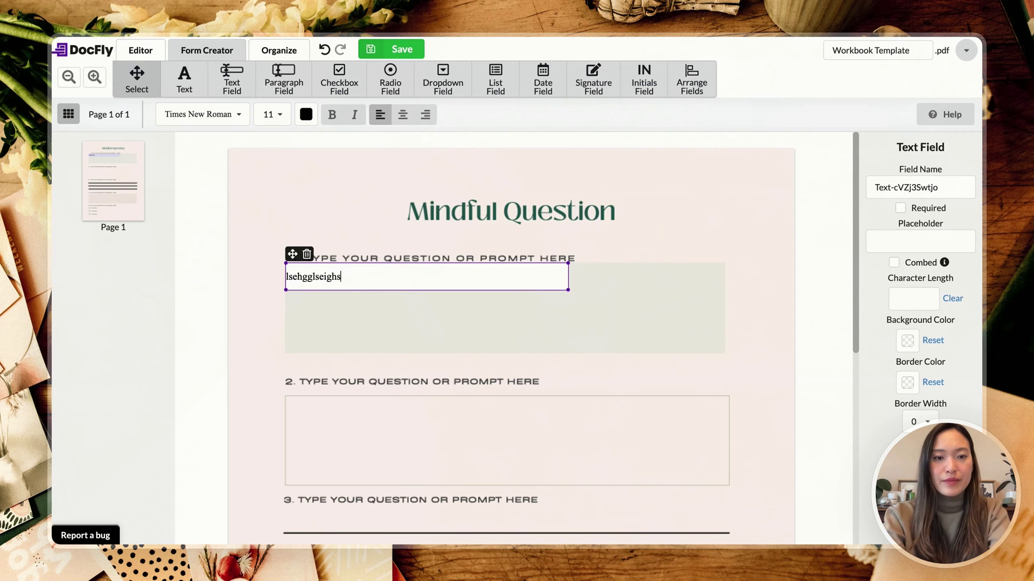
Step: Try size 13 and Courier, revert to Times New Roman 11, then delete the test text
{"action": "left_click", "coordinate": [274, 114]}
{"action": "left_click", "coordinate": [268, 230]}
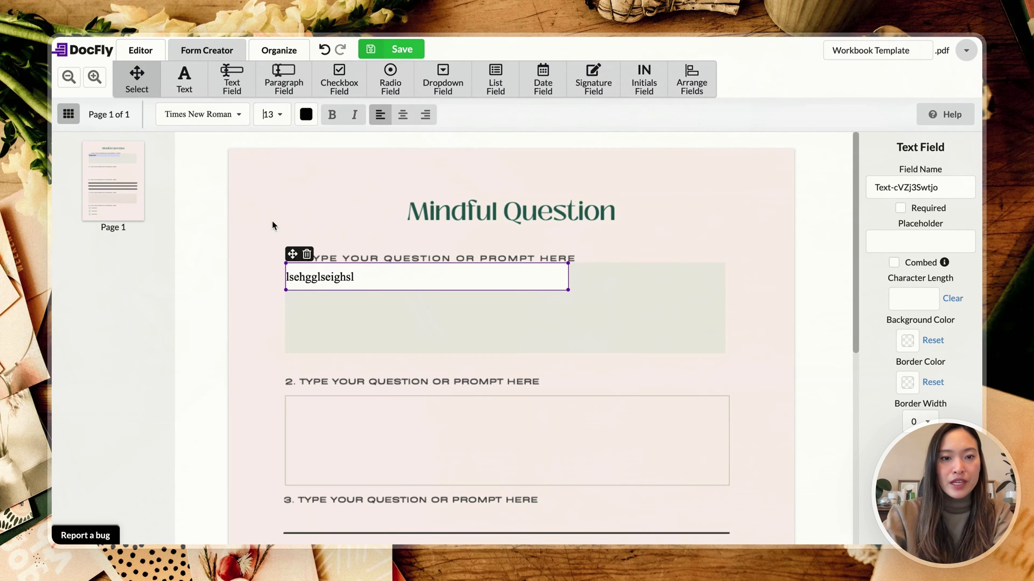
{"action": "left_click", "coordinate": [274, 114]}
{"action": "left_click", "coordinate": [277, 188]}
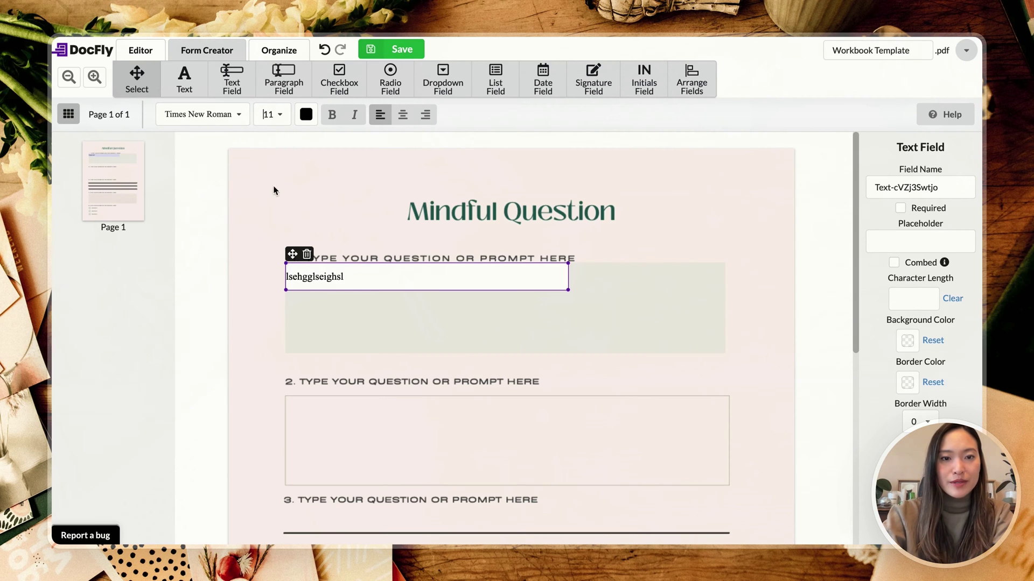
{"action": "left_click", "coordinate": [240, 115]}
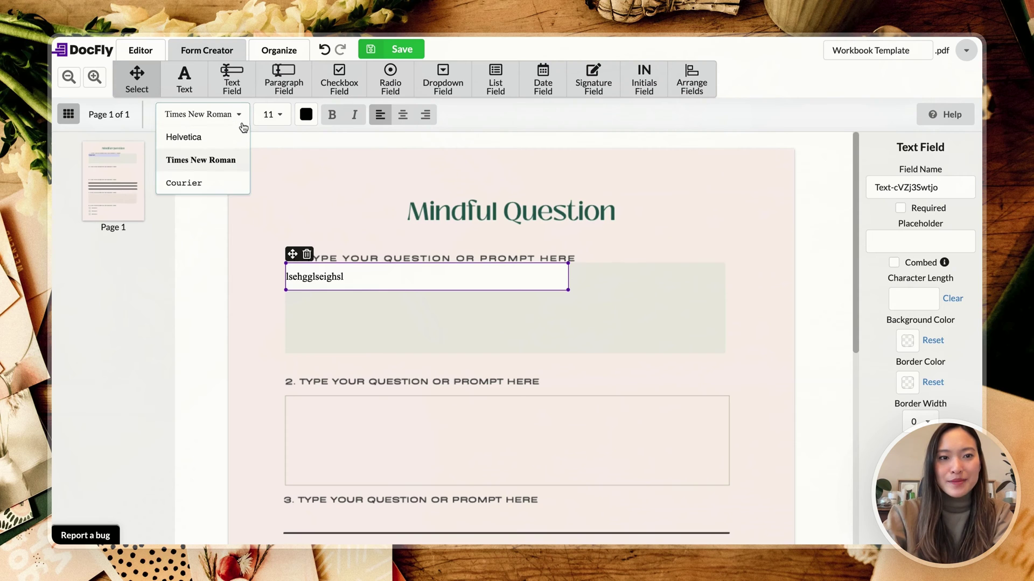
{"action": "left_click", "coordinate": [212, 186]}
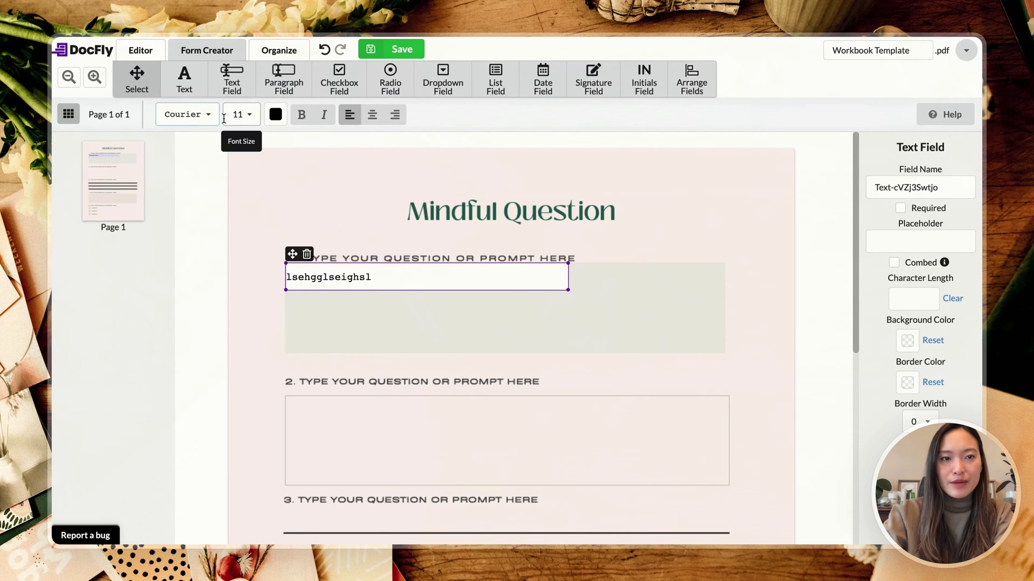
{"action": "left_click", "coordinate": [212, 115]}
{"action": "left_click", "coordinate": [215, 159]}
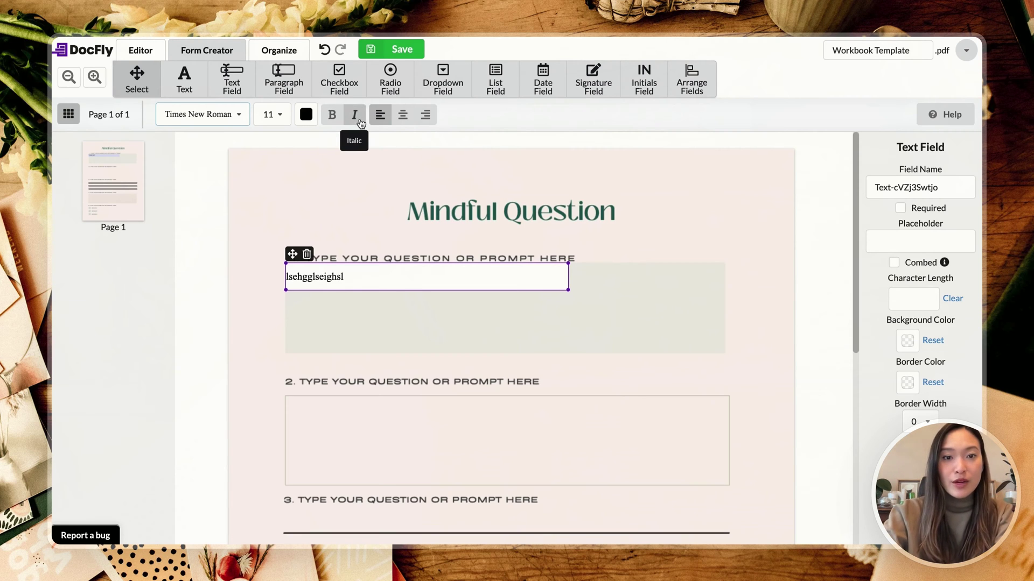
{"action": "left_click", "coordinate": [369, 277]}
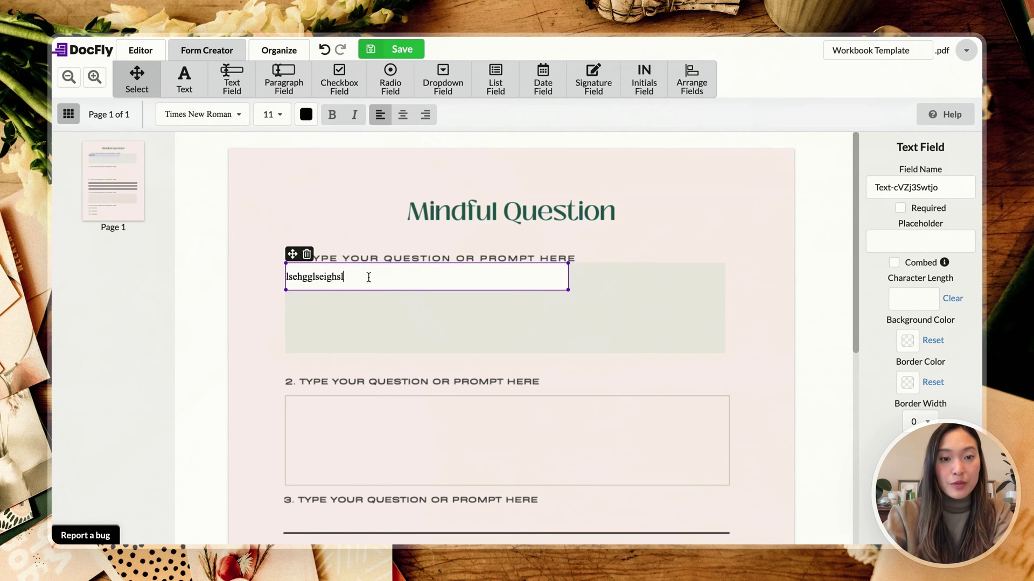
{"action": "double_click", "coordinate": [369, 277]}
{"action": "key", "text": "BackSpace"}
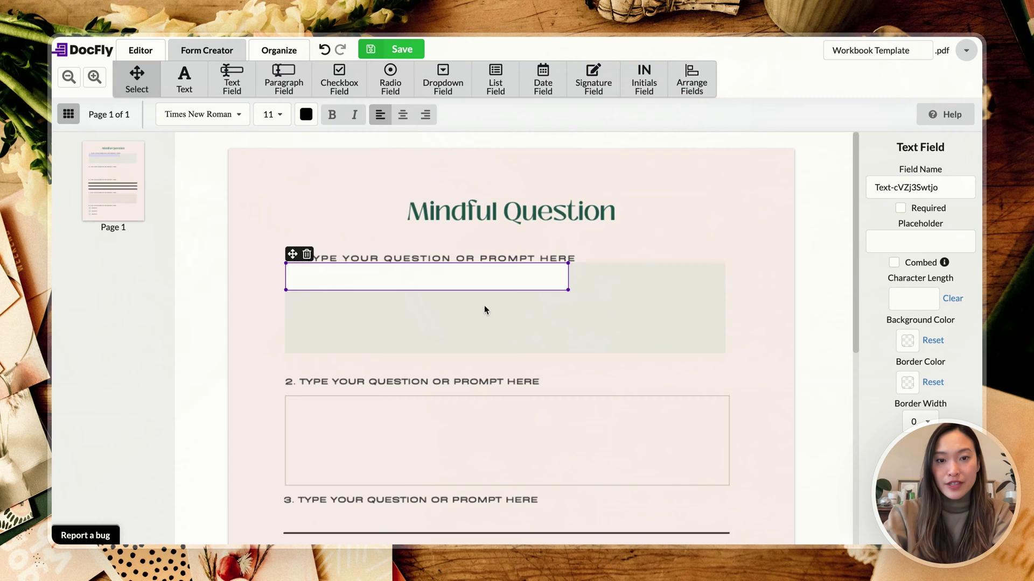
Step: Rename the text field to First Name
{"action": "triple_click", "coordinate": [952, 188]}
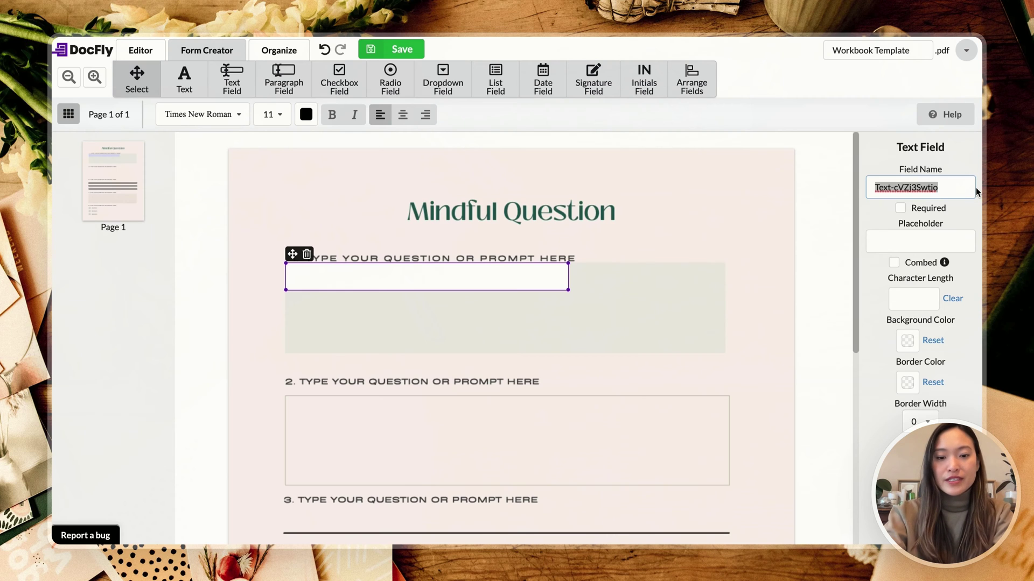
{"action": "type", "text": "First Name"}
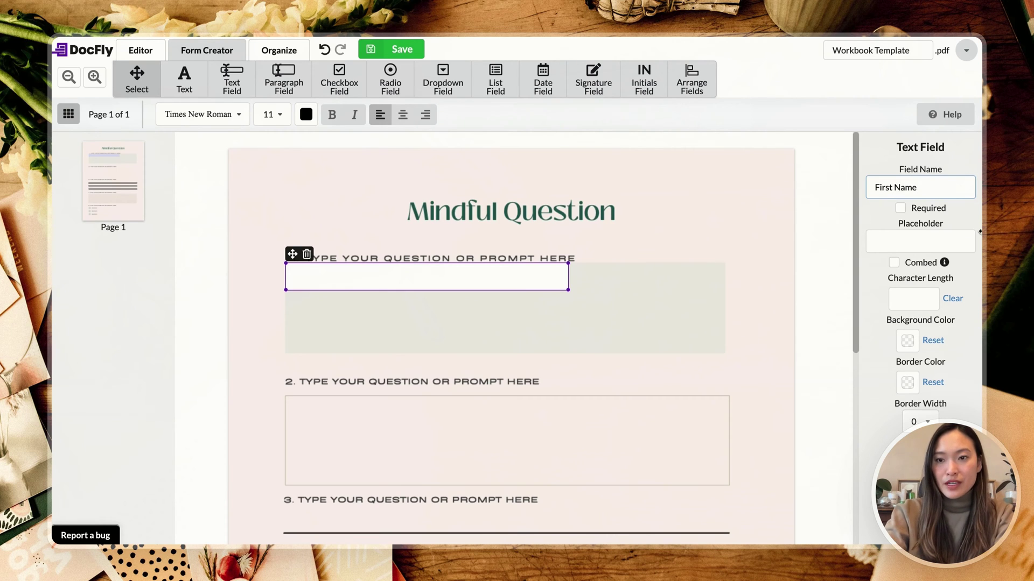
{"action": "left_click", "coordinate": [950, 228]}
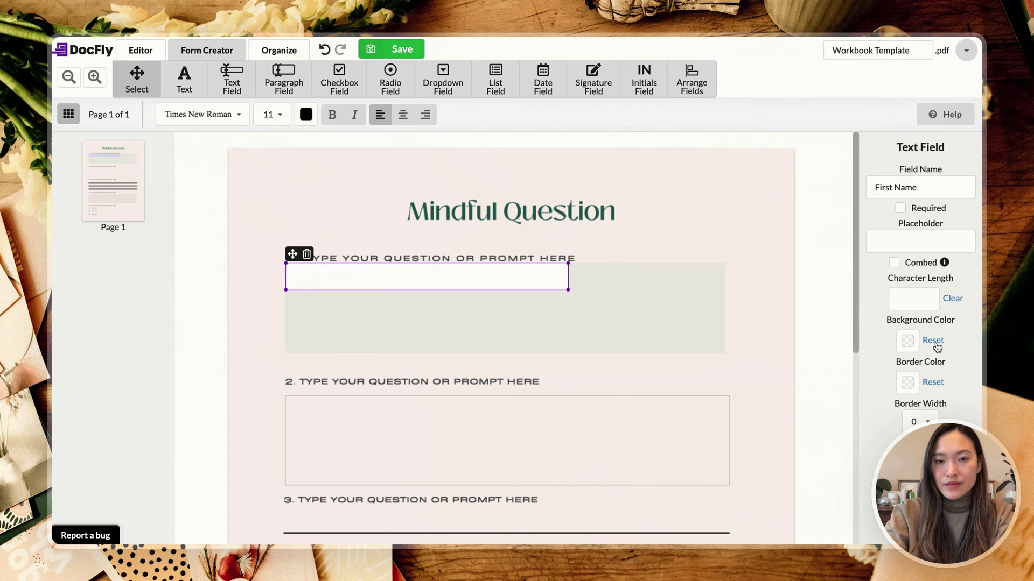
Step: Try a 00FFFF cyan background, undo it, and close the colour picker
{"action": "left_click", "coordinate": [907, 340]}
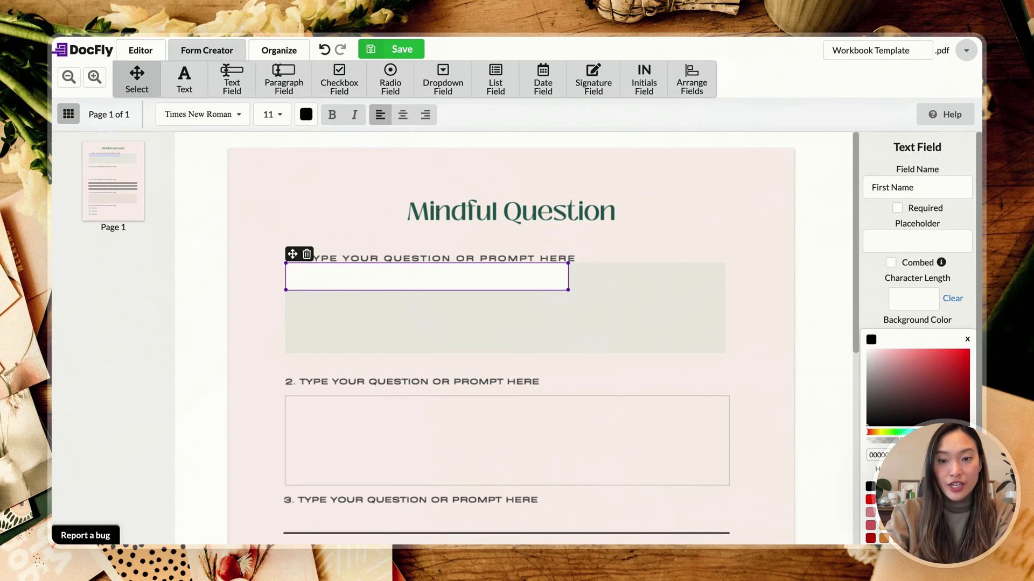
{"action": "scroll", "coordinate": [916, 377], "scroll_direction": "down", "scroll_amount": 1}
{"action": "type", "text": "00FFFF"}
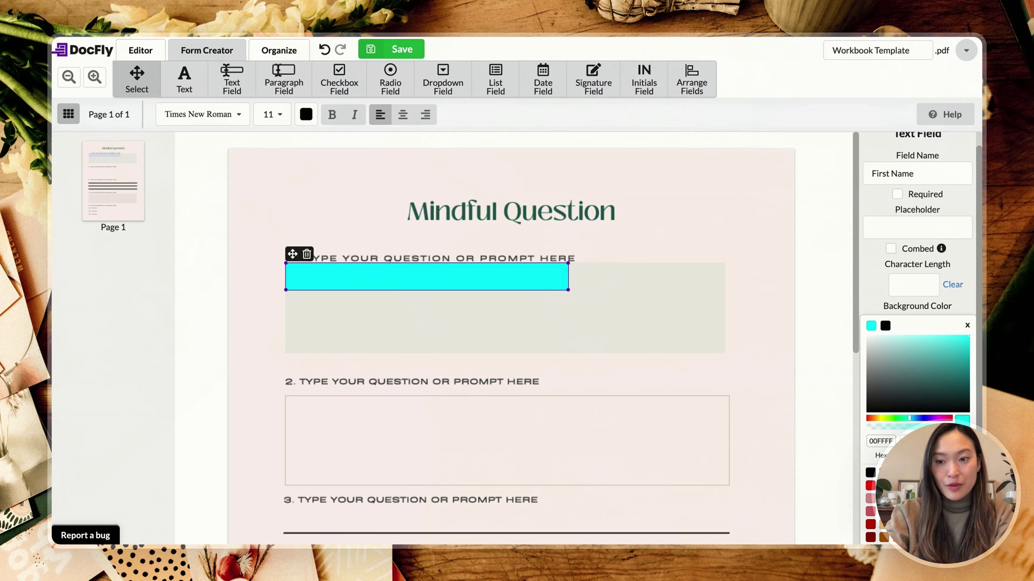
{"action": "key", "text": "ctrl+z"}
{"action": "left_click", "coordinate": [962, 322]}
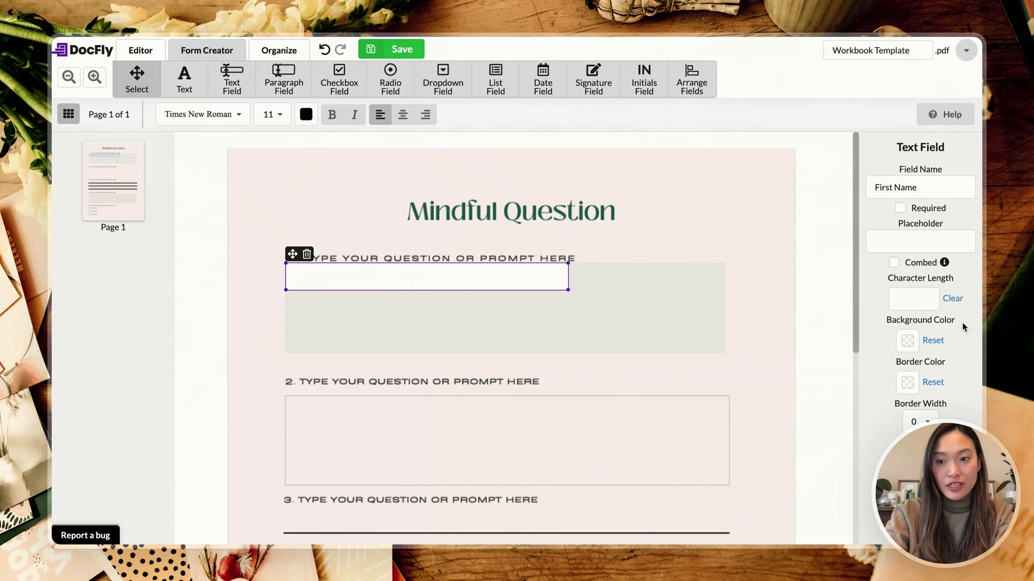
Step: Place a paragraph field in question 2's answer box and stretch it to fill the box
{"action": "left_click", "coordinate": [732, 311]}
{"action": "scroll", "coordinate": [732, 312], "scroll_direction": "down", "scroll_amount": 2}
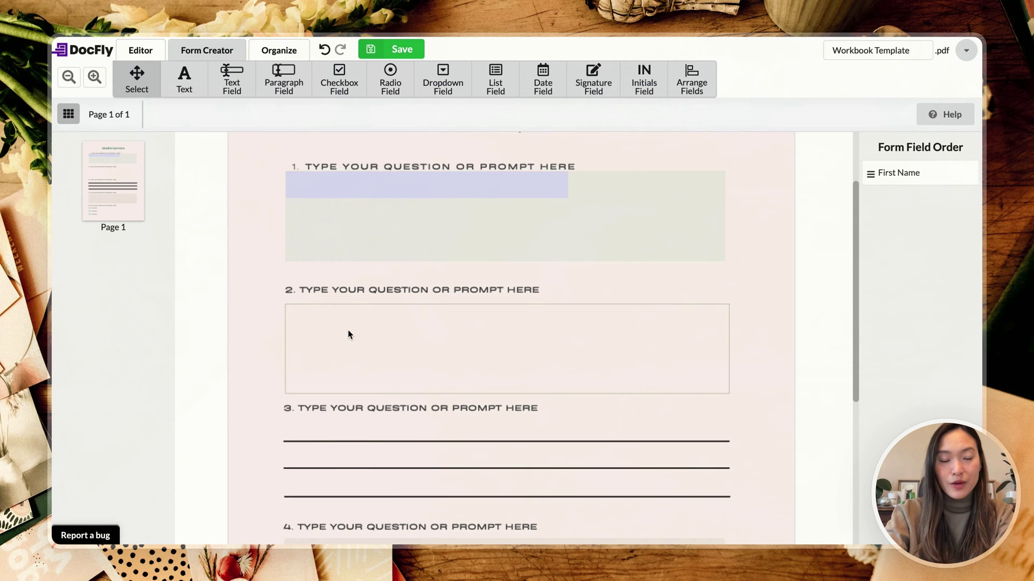
{"action": "scroll", "coordinate": [348, 329], "scroll_direction": "down", "scroll_amount": 1}
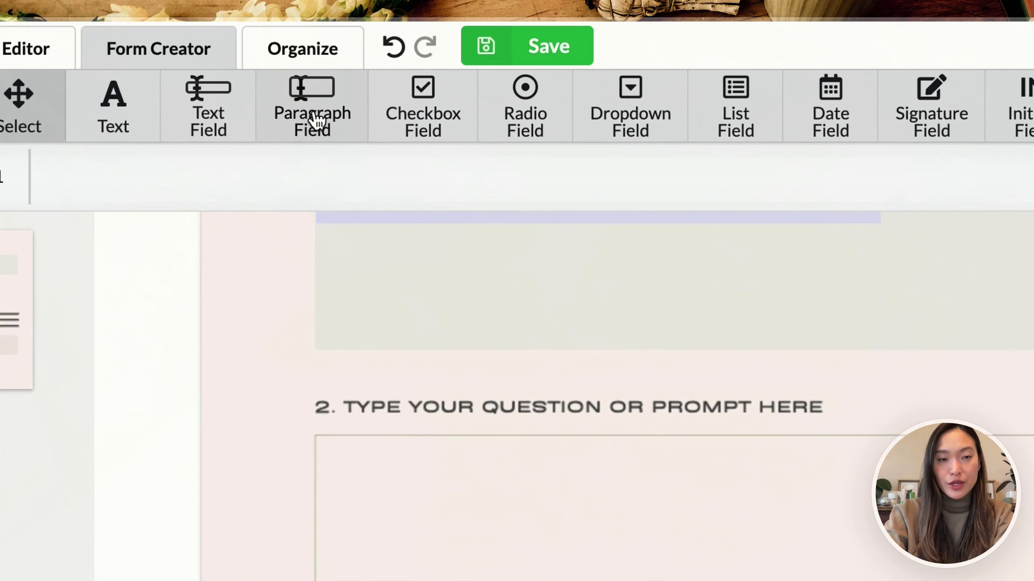
{"action": "left_click", "coordinate": [285, 100]}
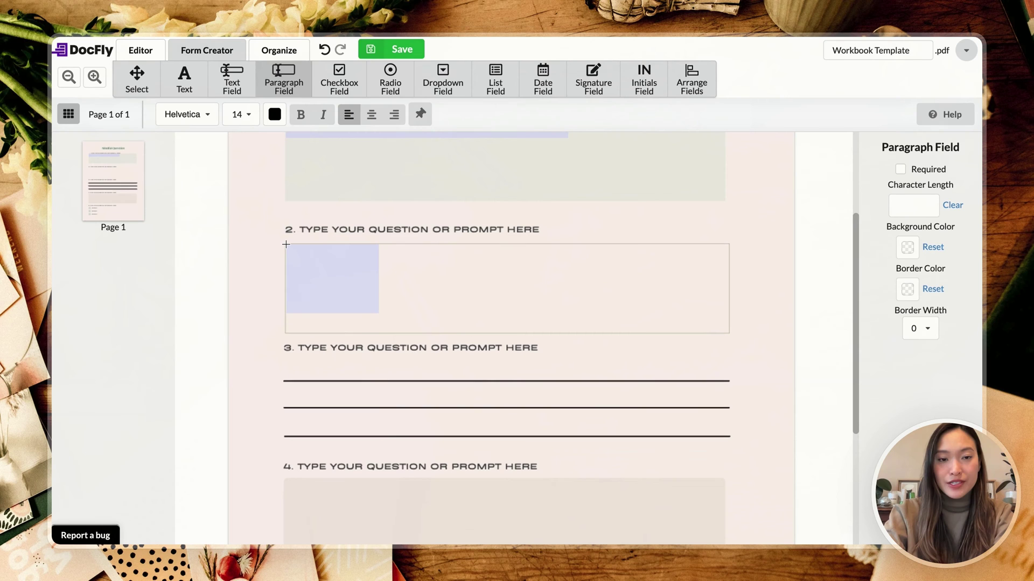
{"action": "left_click", "coordinate": [286, 244]}
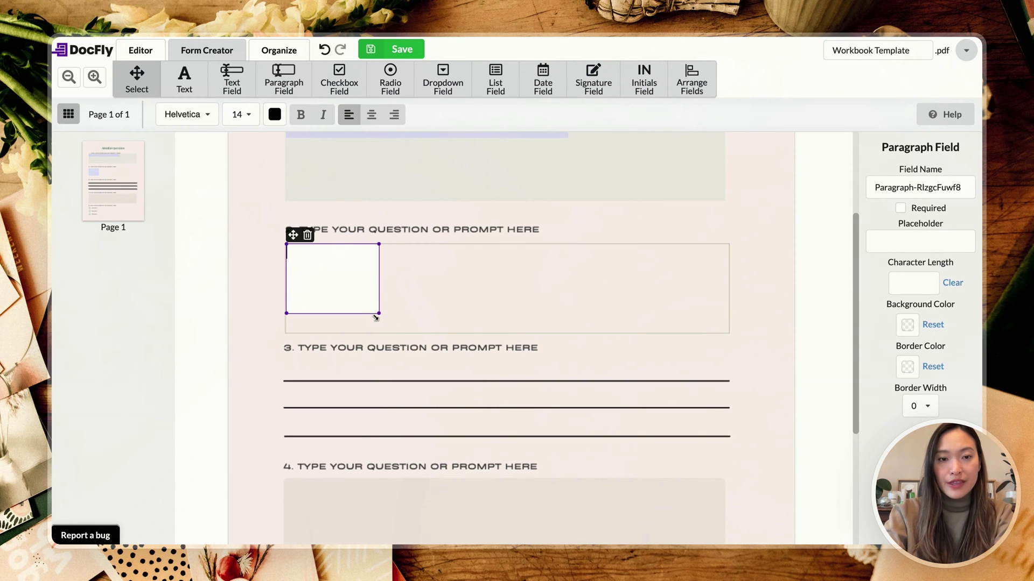
{"action": "left_click_drag", "start_coordinate": [376, 317], "coordinate": [728, 335]}
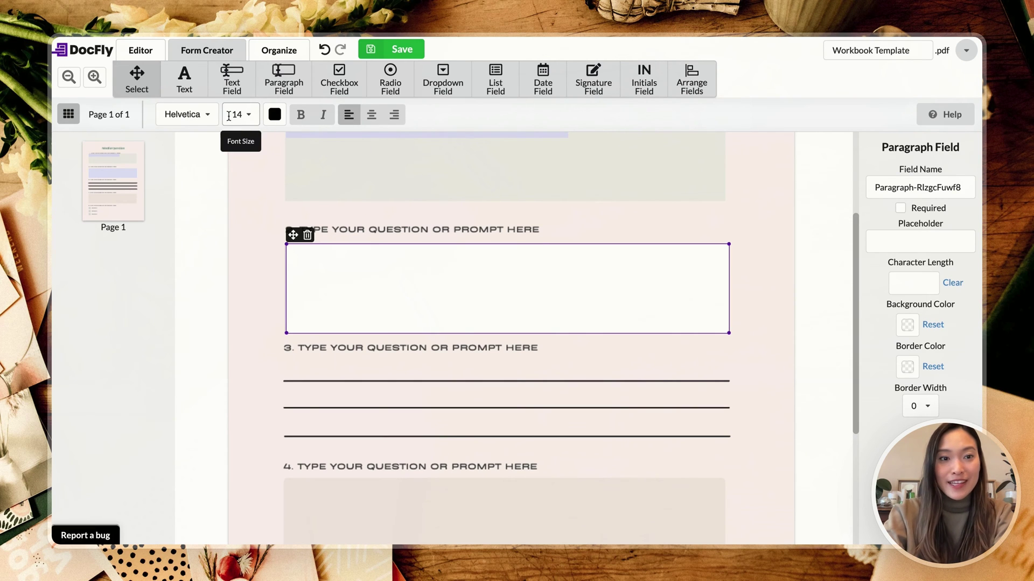
Step: Set the paragraph field to Times New Roman size 11 and deselect it
{"action": "left_click", "coordinate": [207, 115]}
{"action": "left_click", "coordinate": [214, 161]}
{"action": "left_click", "coordinate": [271, 114]}
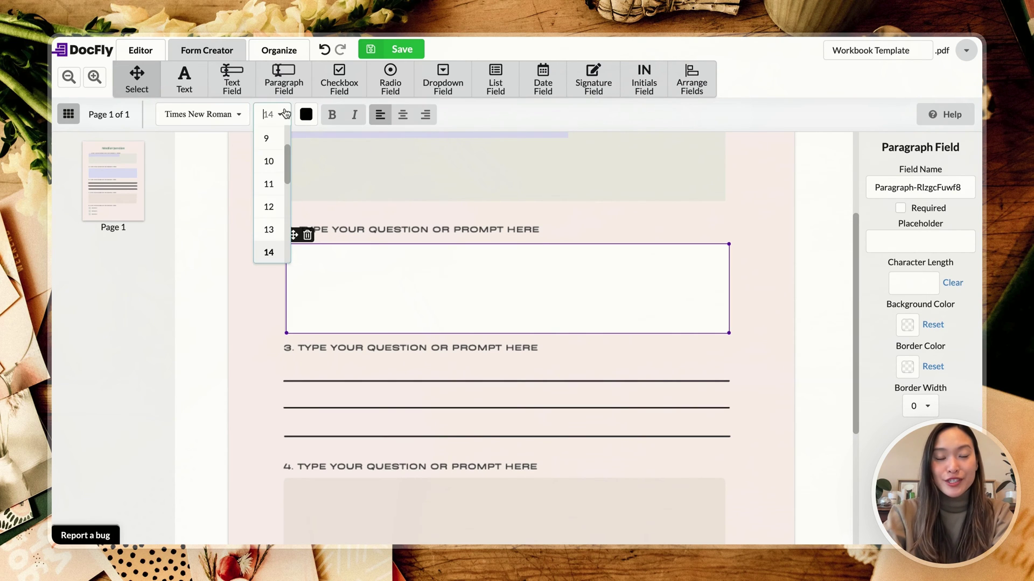
{"action": "left_click", "coordinate": [272, 183]}
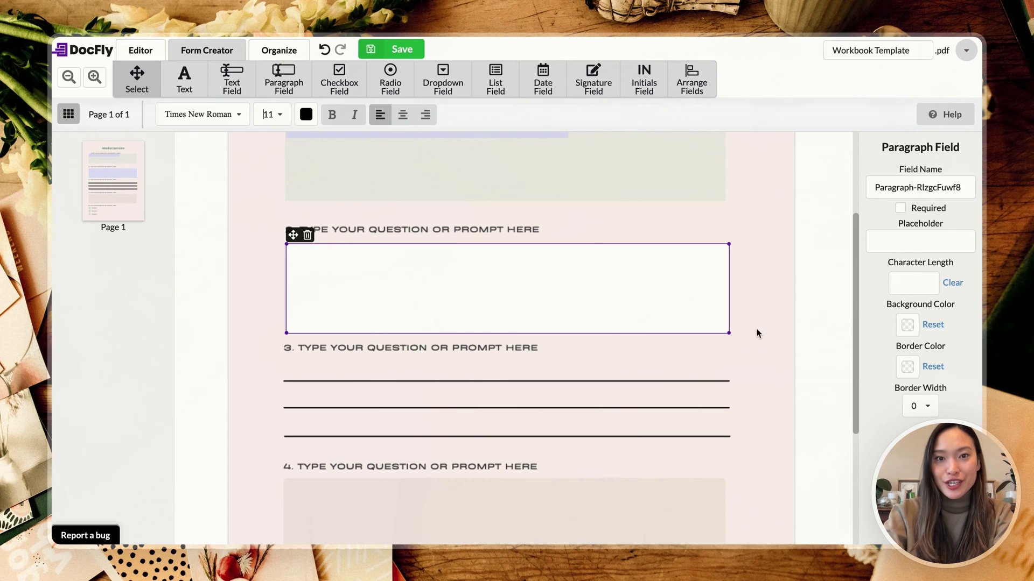
{"action": "left_click", "coordinate": [778, 308]}
{"action": "scroll", "coordinate": [779, 309], "scroll_direction": "down", "scroll_amount": 5}
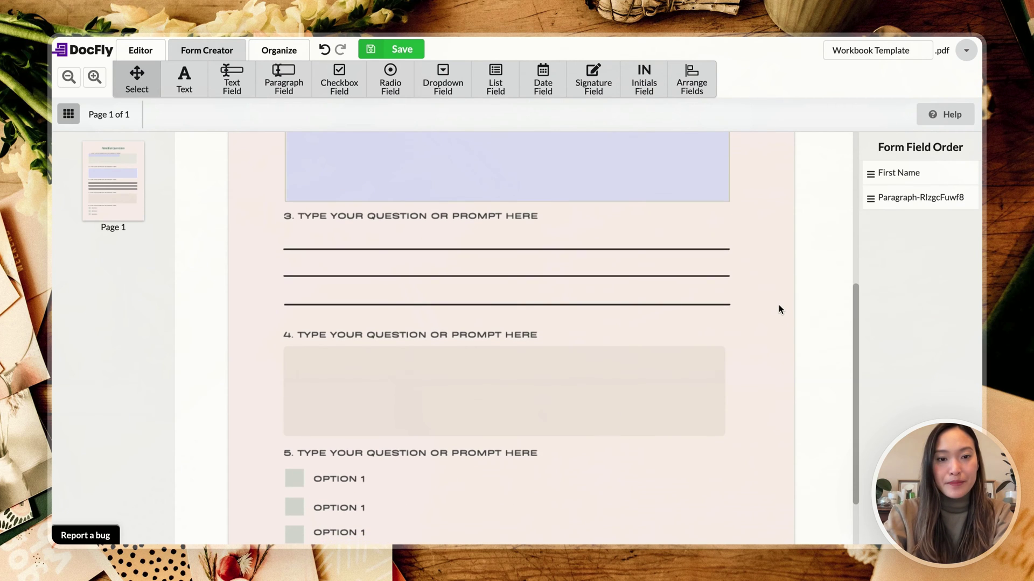
{"action": "scroll", "coordinate": [779, 310], "scroll_direction": "down", "scroll_amount": 3}
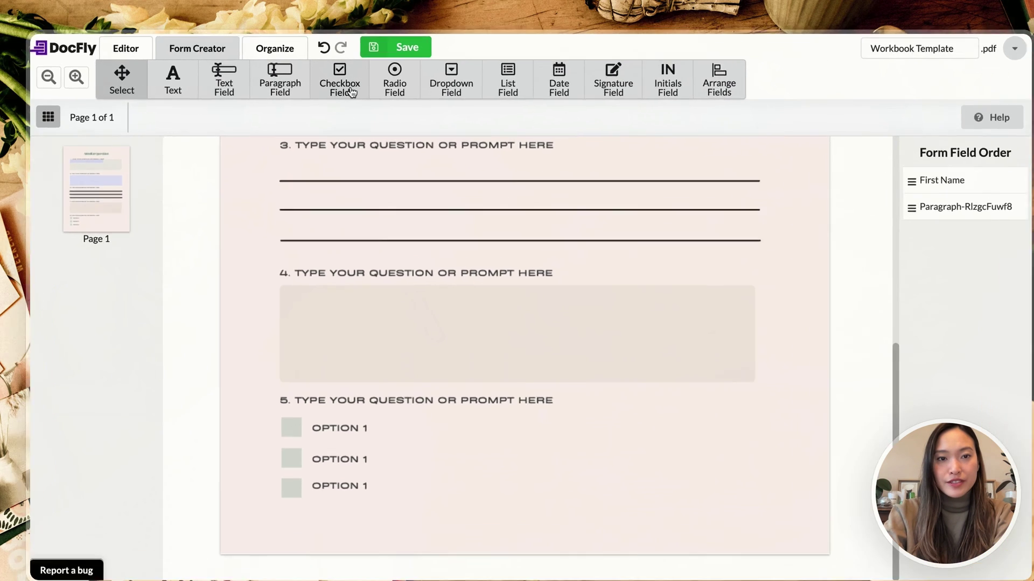
Step: Place checkboxes on the first two Option 1 boxes, enlarging the second to cover its box
{"action": "left_click", "coordinate": [351, 92]}
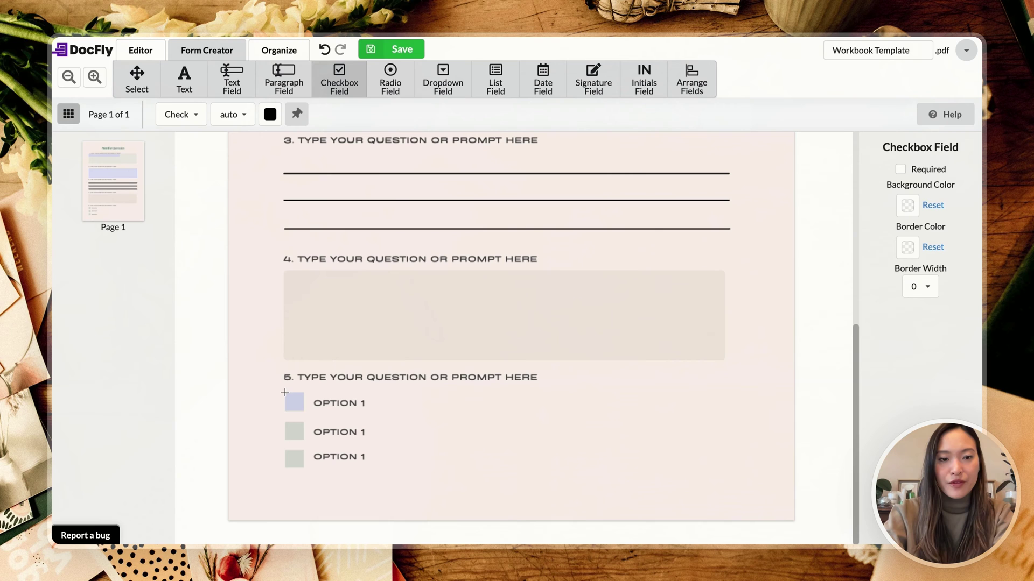
{"action": "left_click", "coordinate": [284, 392]}
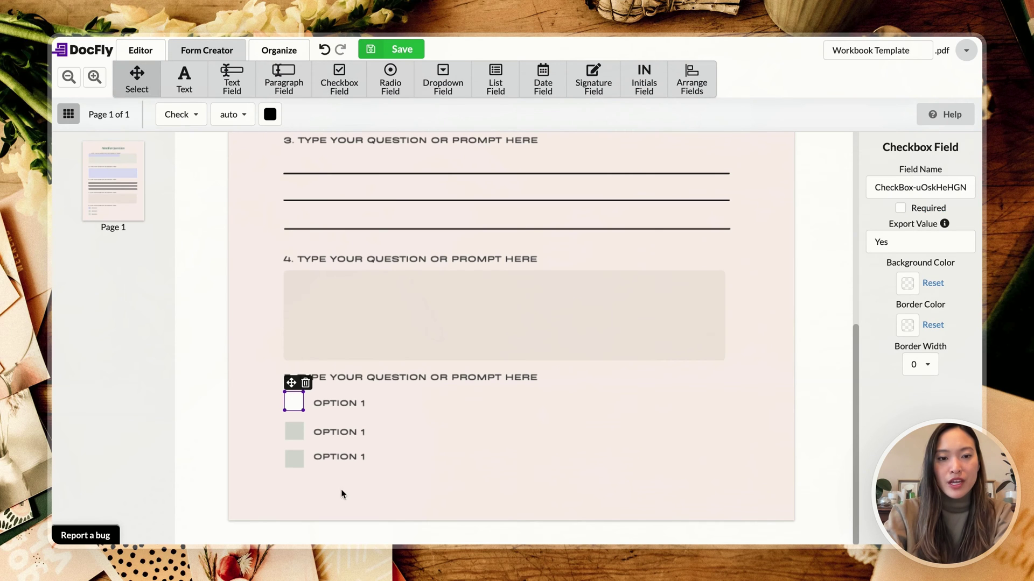
{"action": "left_click", "coordinate": [285, 427]}
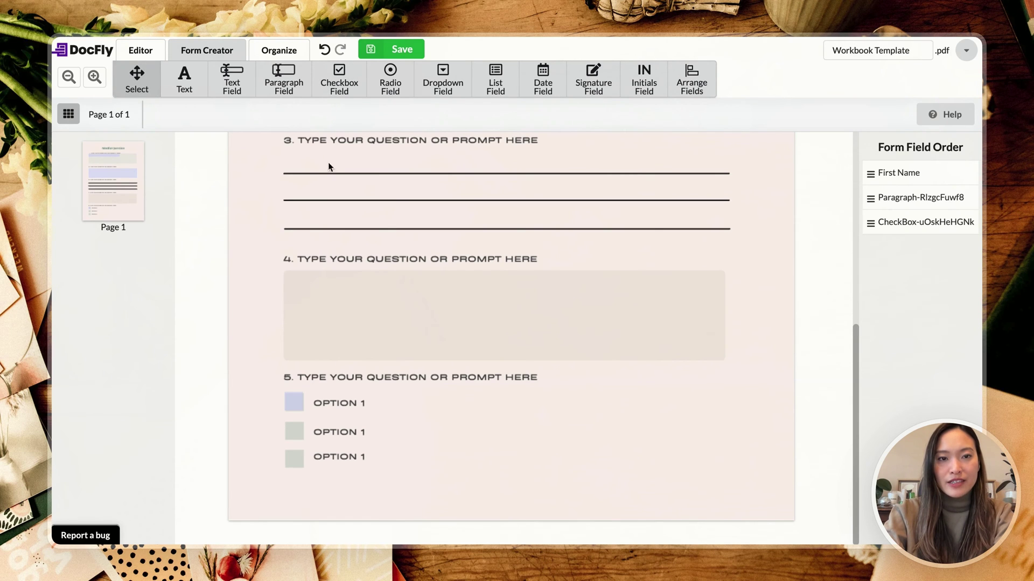
{"action": "left_click", "coordinate": [340, 92]}
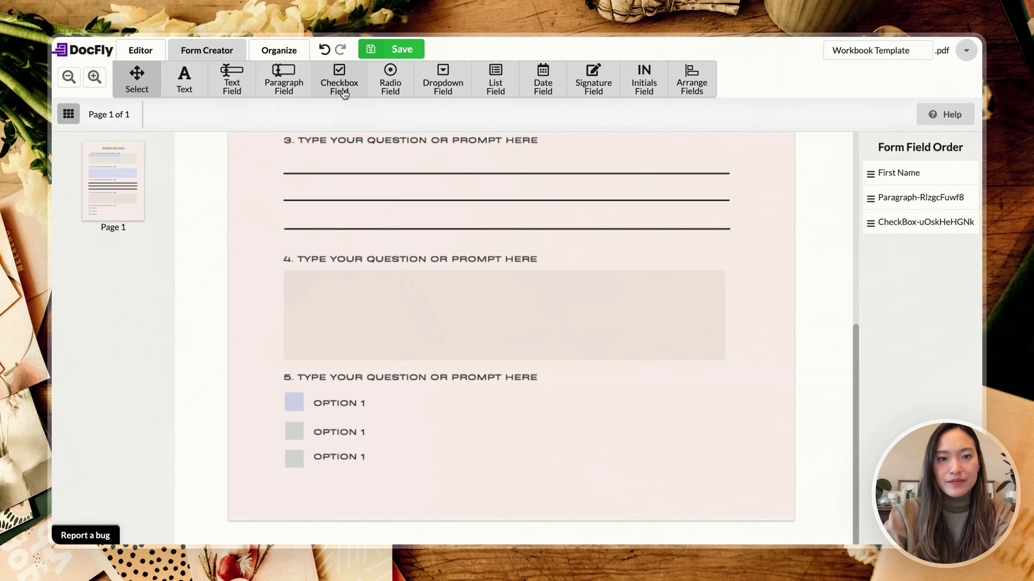
{"action": "left_click", "coordinate": [285, 421]}
{"action": "mouse_move", "coordinate": [304, 442]}
{"action": "left_mouse_down"}
{"action": "mouse_move", "coordinate": [351, 464]}
{"action": "mouse_move", "coordinate": [305, 440]}
{"action": "left_mouse_up"}
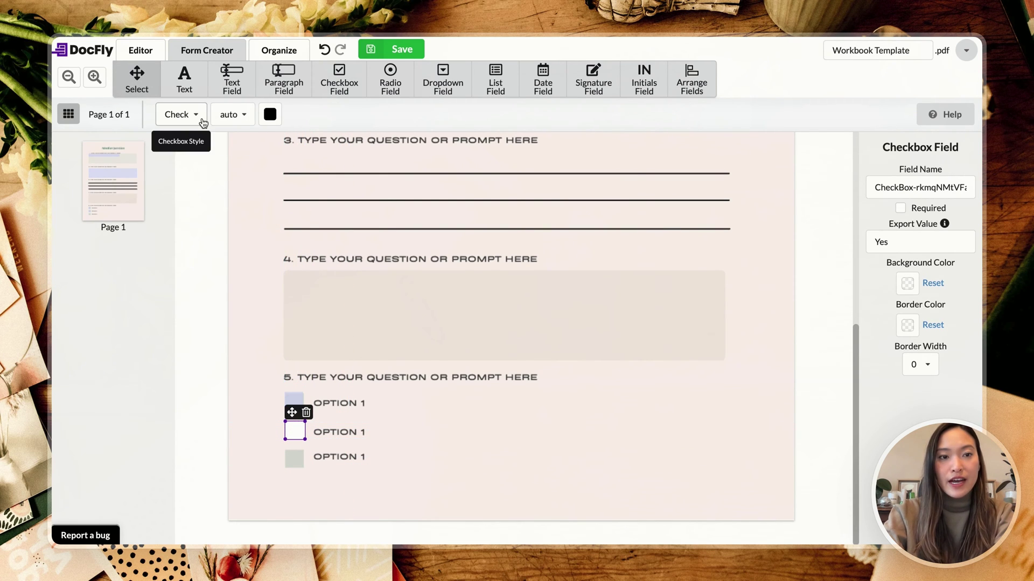
Step: Set the second checkbox's mark to Cross and tick it to preview, briefly trying Check
{"action": "left_click", "coordinate": [186, 115]}
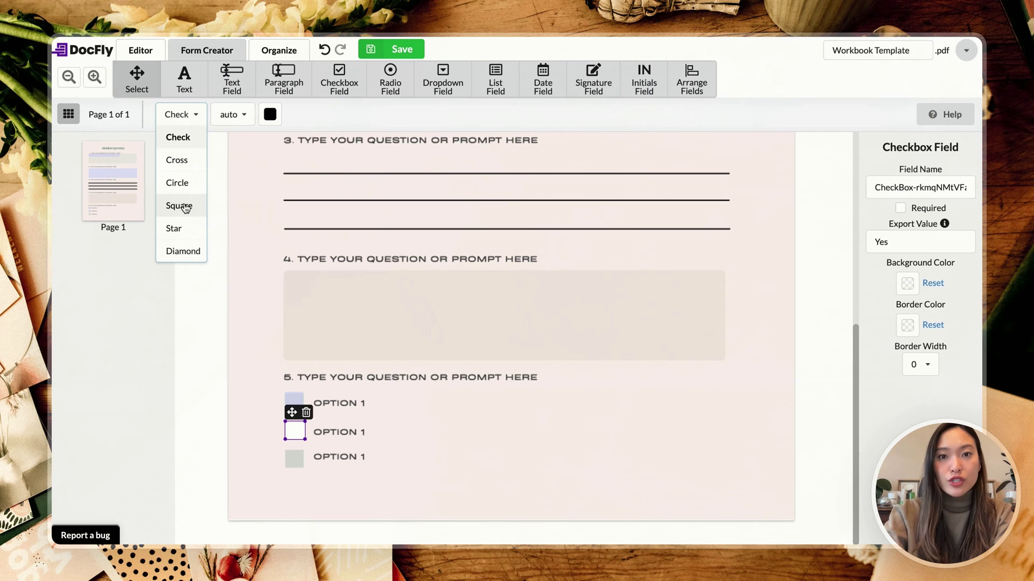
{"action": "left_click", "coordinate": [189, 162]}
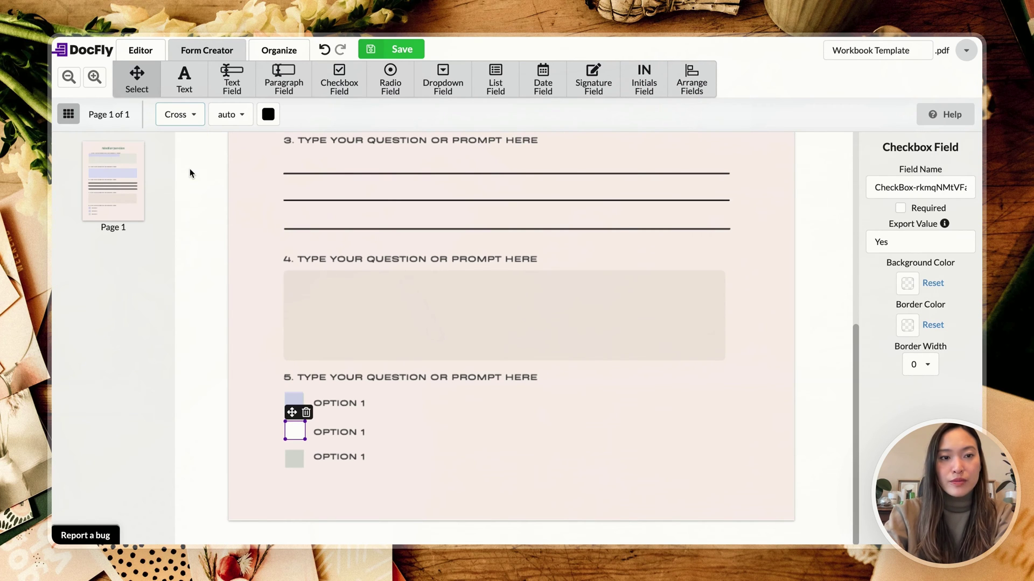
{"action": "left_click", "coordinate": [295, 430]}
{"action": "left_click", "coordinate": [193, 128]}
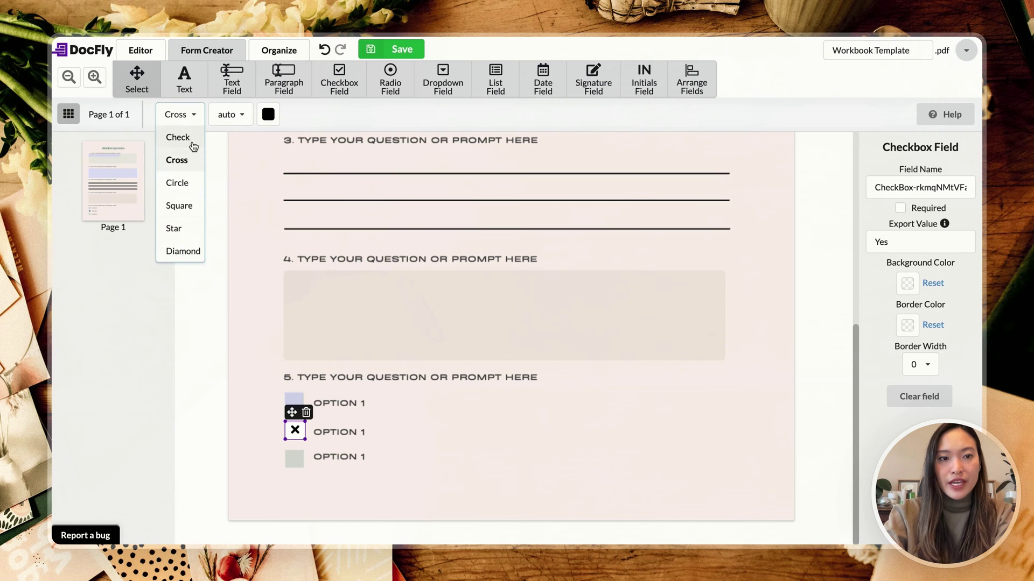
{"action": "left_click", "coordinate": [191, 136]}
{"action": "left_click", "coordinate": [191, 121]}
{"action": "left_click", "coordinate": [193, 157]}
Step: Preview Circle, Square, Star and Diamond marks, then settle on the Check style
{"action": "left_click", "coordinate": [192, 123]}
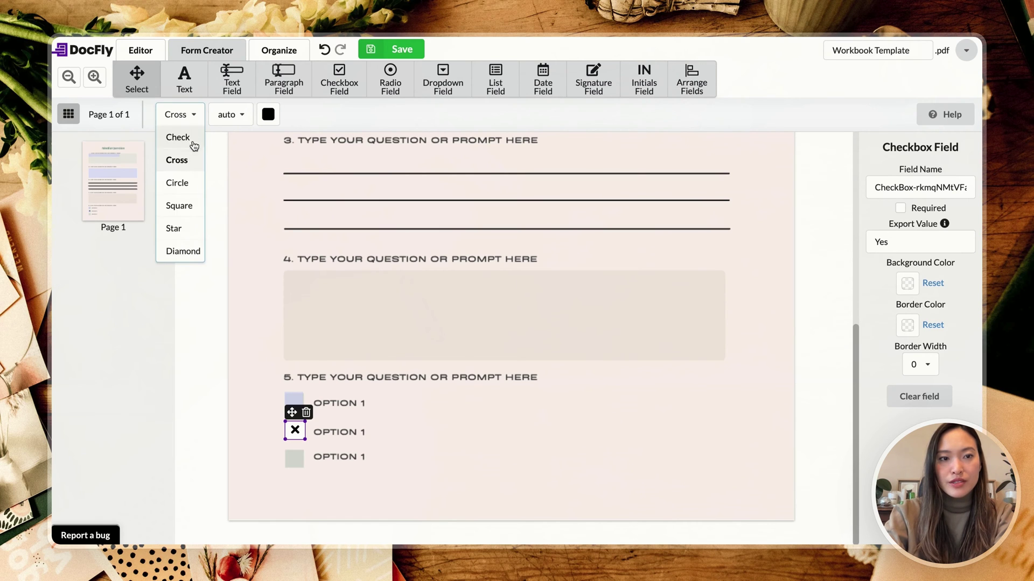
{"action": "left_click", "coordinate": [189, 183]}
{"action": "left_click", "coordinate": [192, 120]}
{"action": "left_click", "coordinate": [180, 206]}
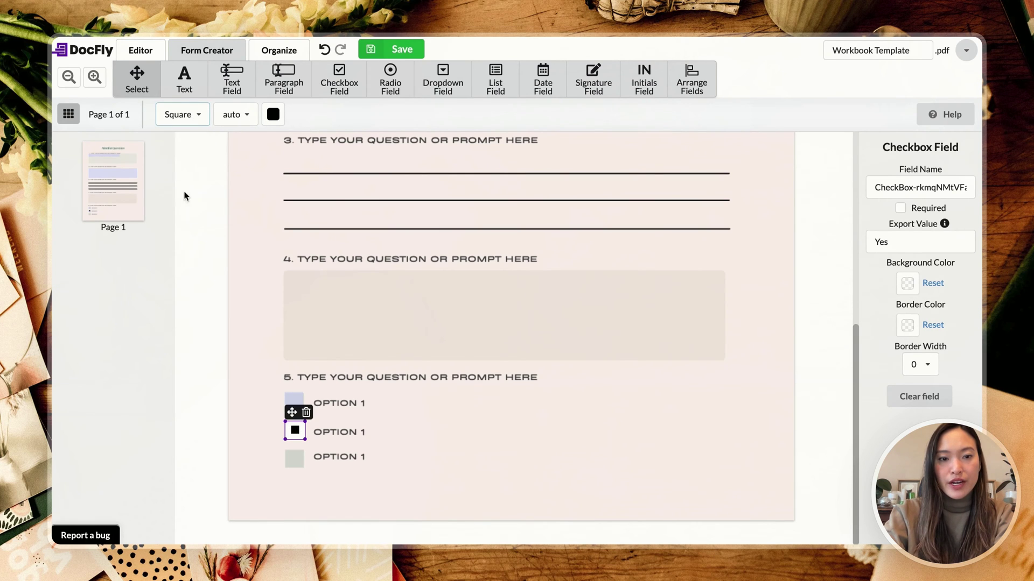
{"action": "left_click", "coordinate": [197, 114]}
{"action": "left_click", "coordinate": [194, 230]}
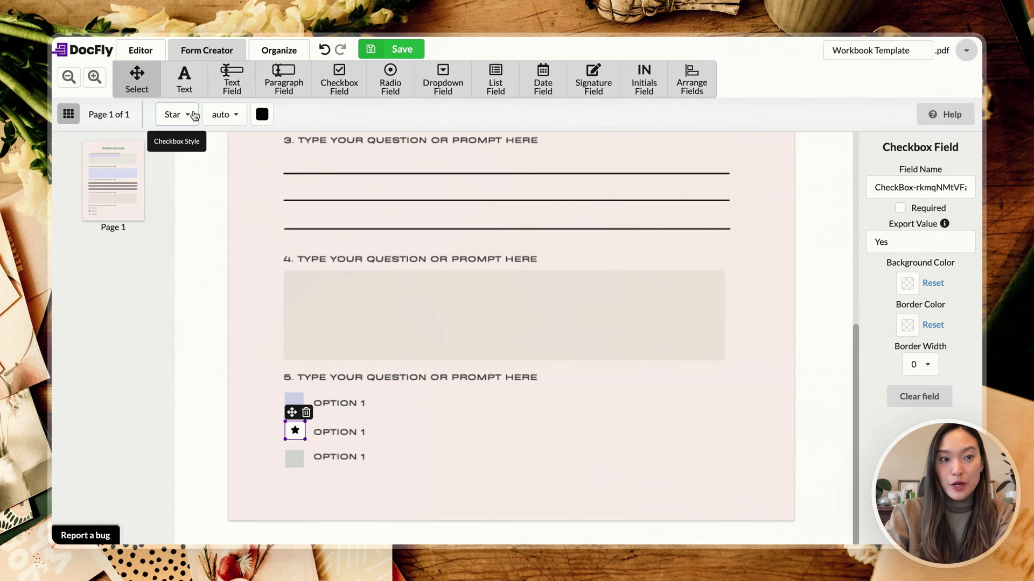
{"action": "left_click", "coordinate": [192, 115]}
{"action": "left_click", "coordinate": [190, 250]}
{"action": "left_click", "coordinate": [204, 120]}
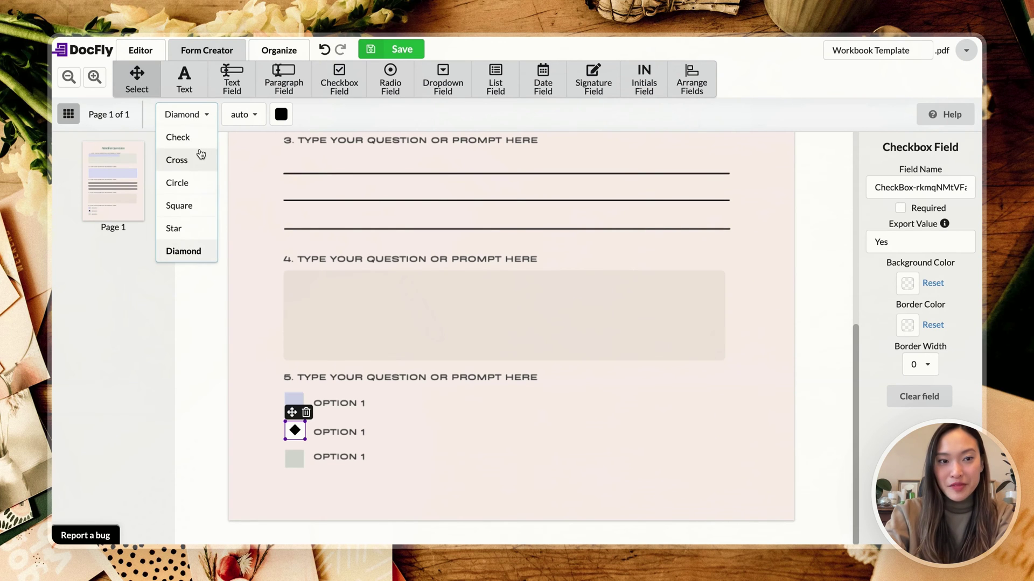
{"action": "left_click", "coordinate": [198, 141]}
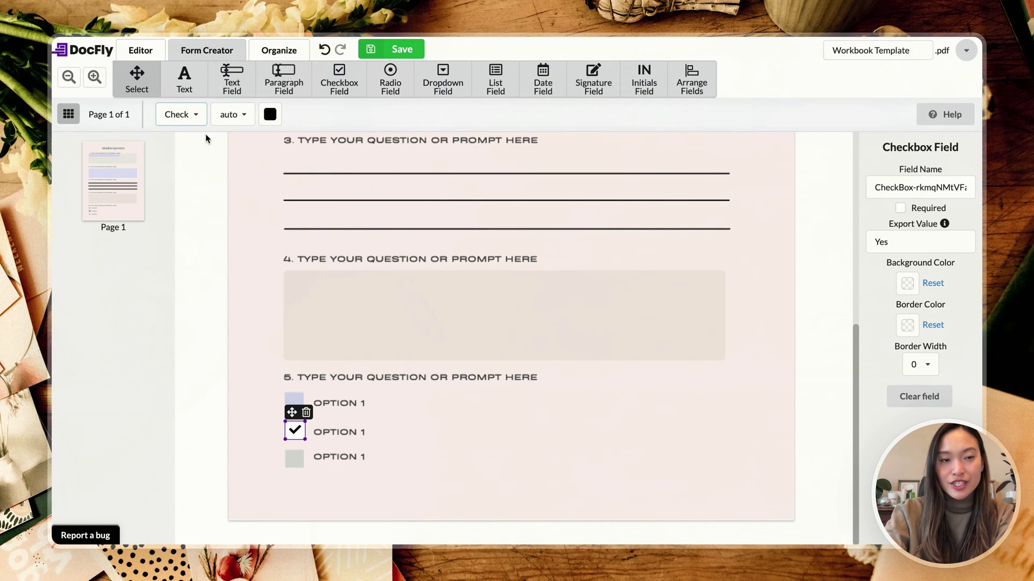
Step: Look at the mark size options and test-tick the second checkbox before deselecting it
{"action": "left_click", "coordinate": [249, 119]}
{"action": "left_click", "coordinate": [413, 402]}
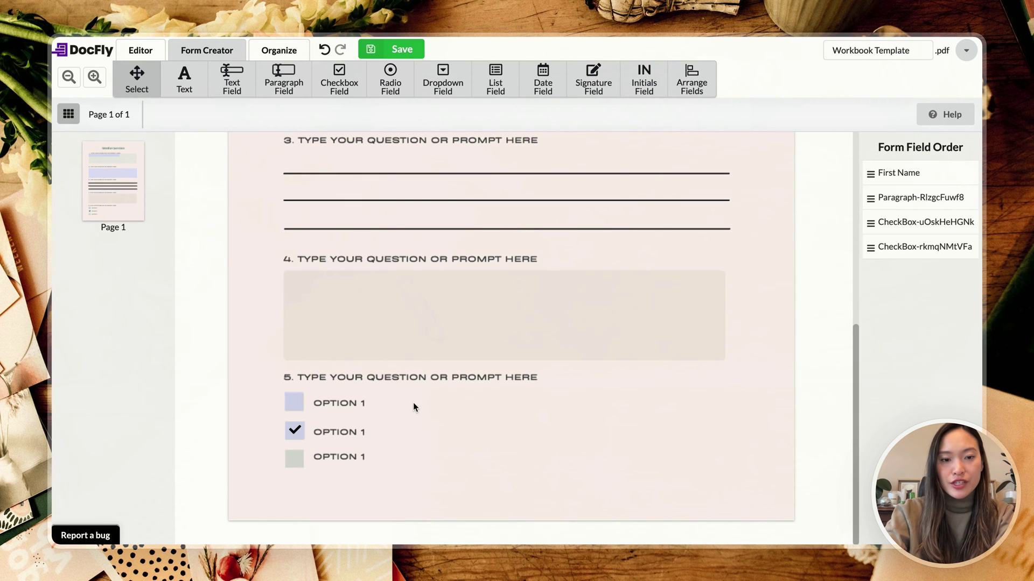
{"action": "left_click", "coordinate": [294, 426]}
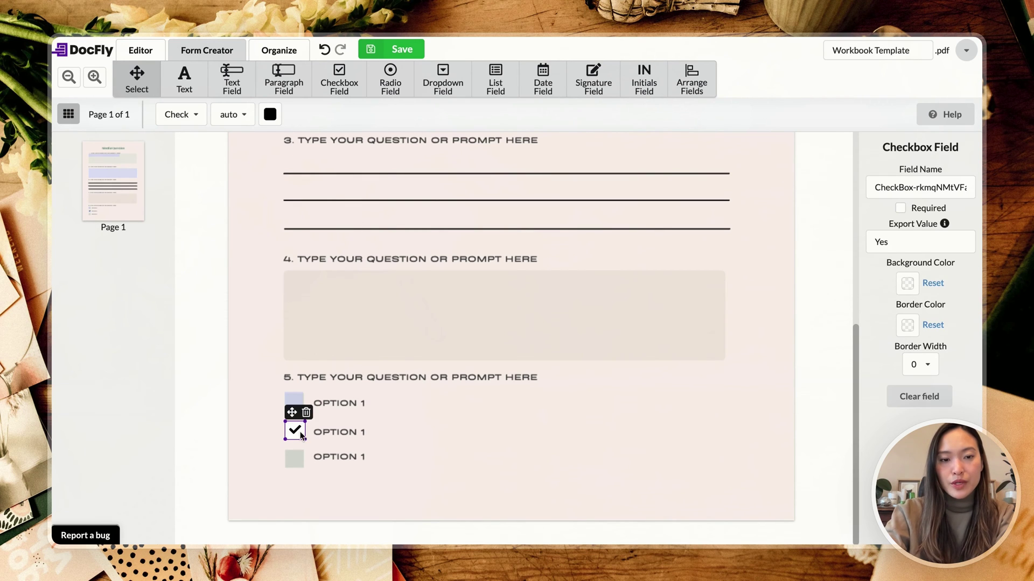
{"action": "left_click", "coordinate": [489, 418]}
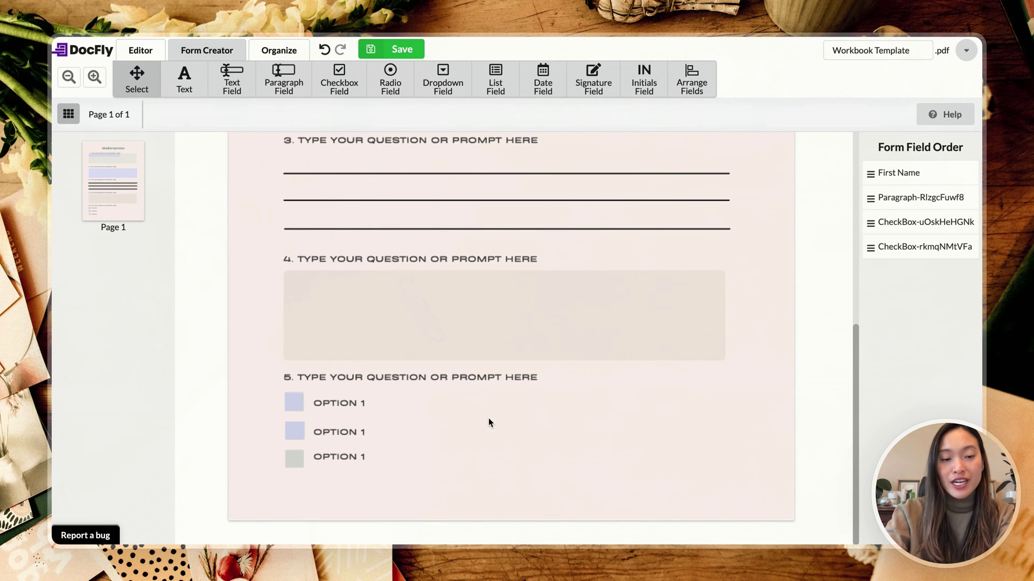
{"action": "left_click", "coordinate": [332, 85]}
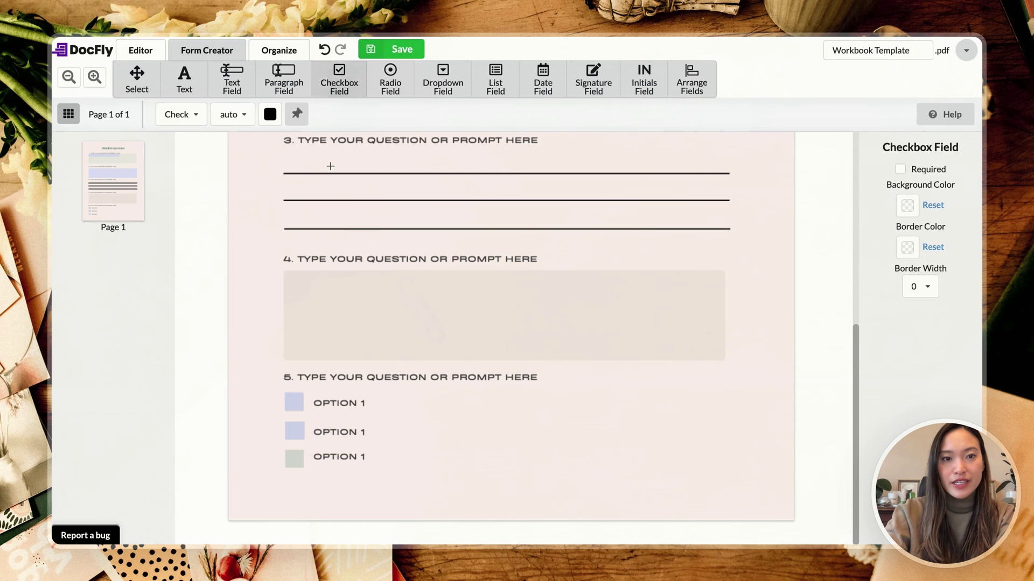
Step: Put a checkbox on the third option box, then define a radio group with Choice1–Choice3
{"action": "left_click", "coordinate": [284, 448]}
{"action": "left_click", "coordinate": [516, 455]}
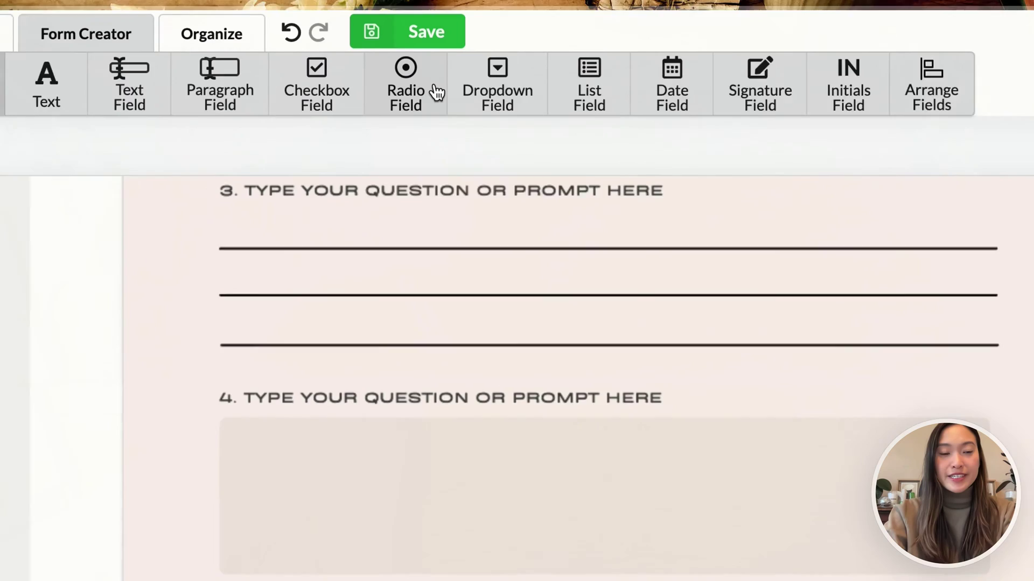
{"action": "left_click", "coordinate": [424, 99]}
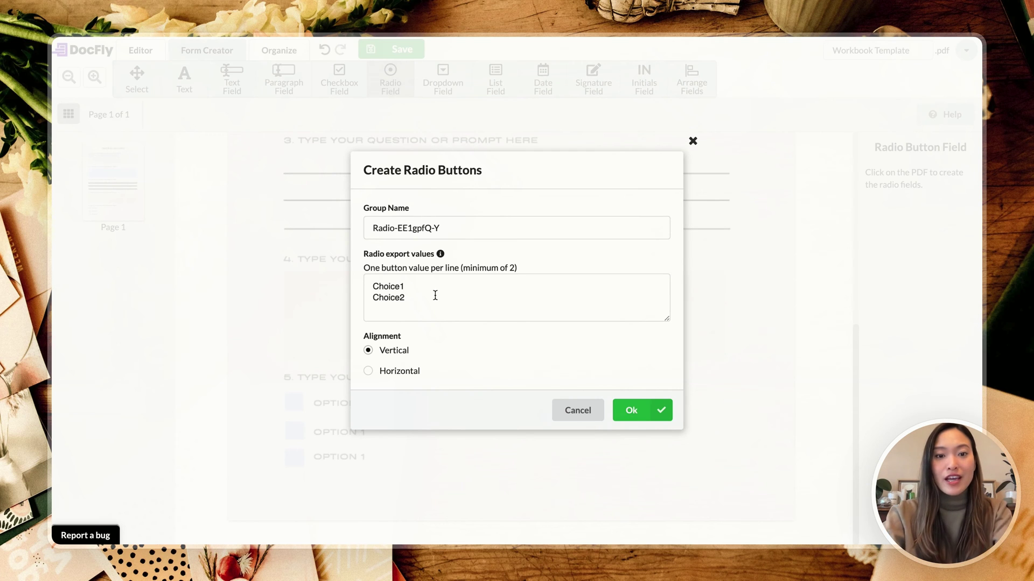
{"action": "left_click", "coordinate": [435, 295]}
{"action": "key", "text": "Return"}
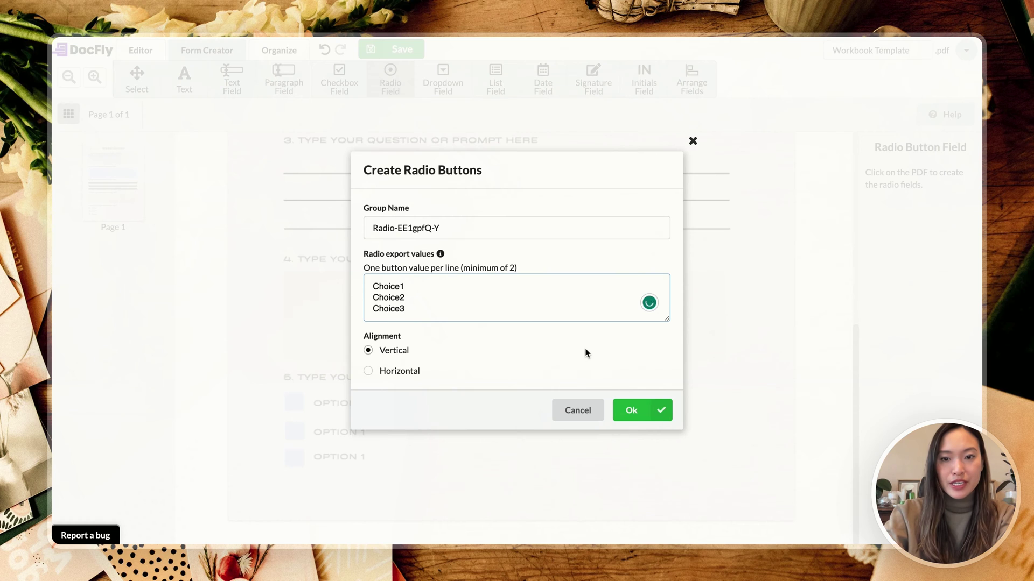
{"action": "left_click", "coordinate": [639, 418]}
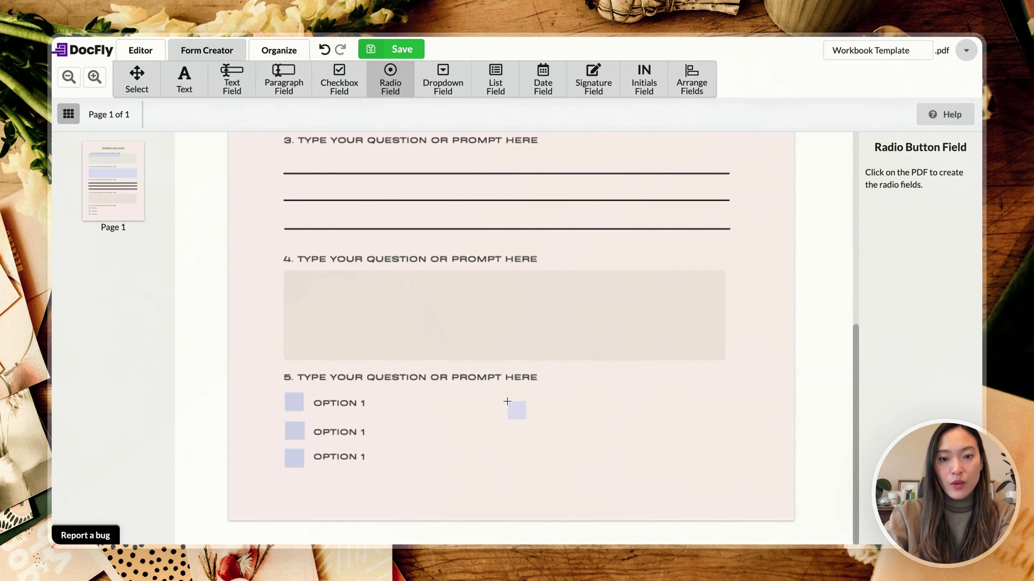
Step: Place a three-button radio group beside the question 5 options and test each button
{"action": "left_click", "coordinate": [617, 389]}
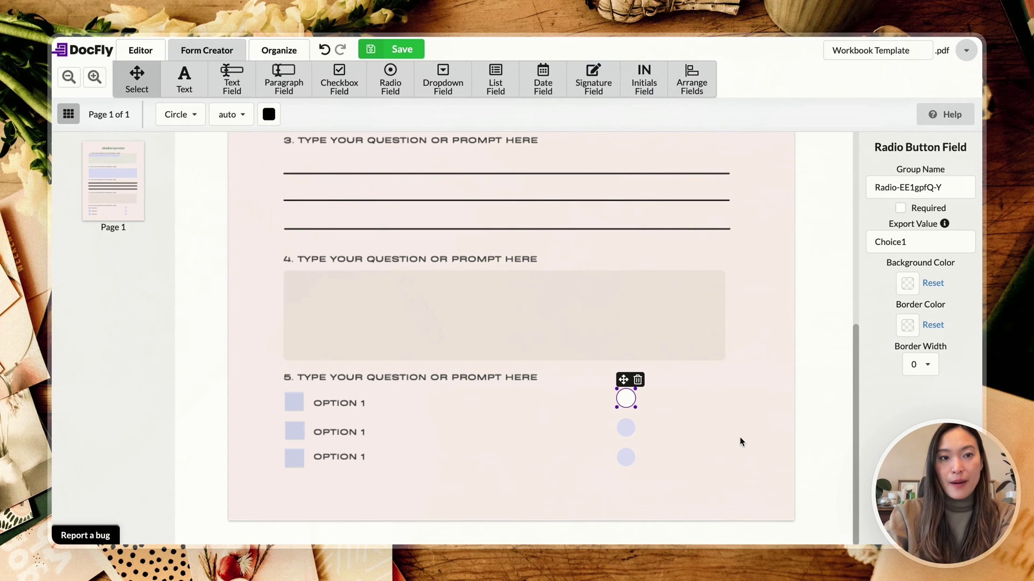
{"action": "left_click", "coordinate": [626, 399]}
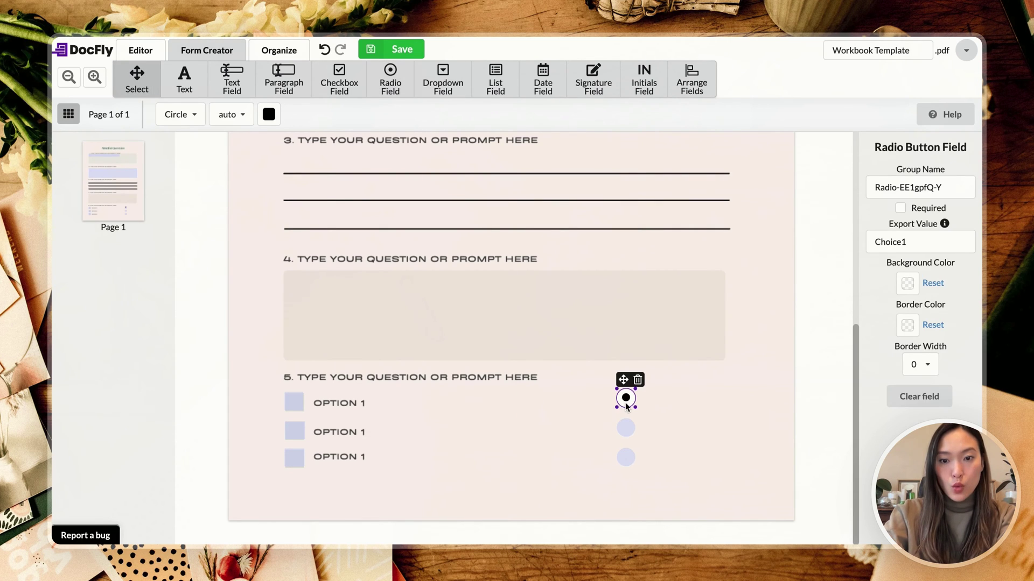
{"action": "left_click", "coordinate": [626, 430]}
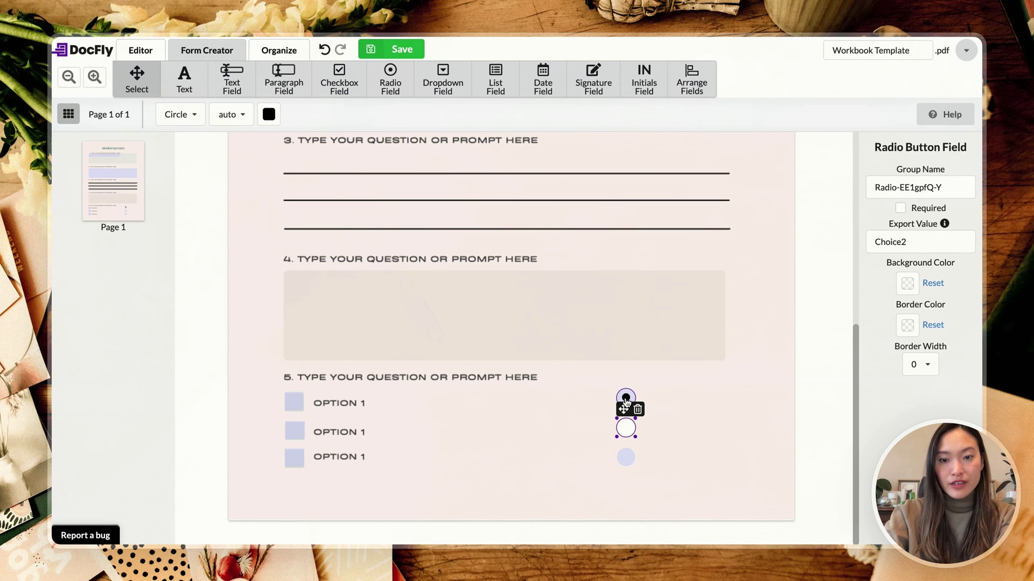
{"action": "left_click", "coordinate": [626, 398]}
{"action": "left_click", "coordinate": [625, 428]}
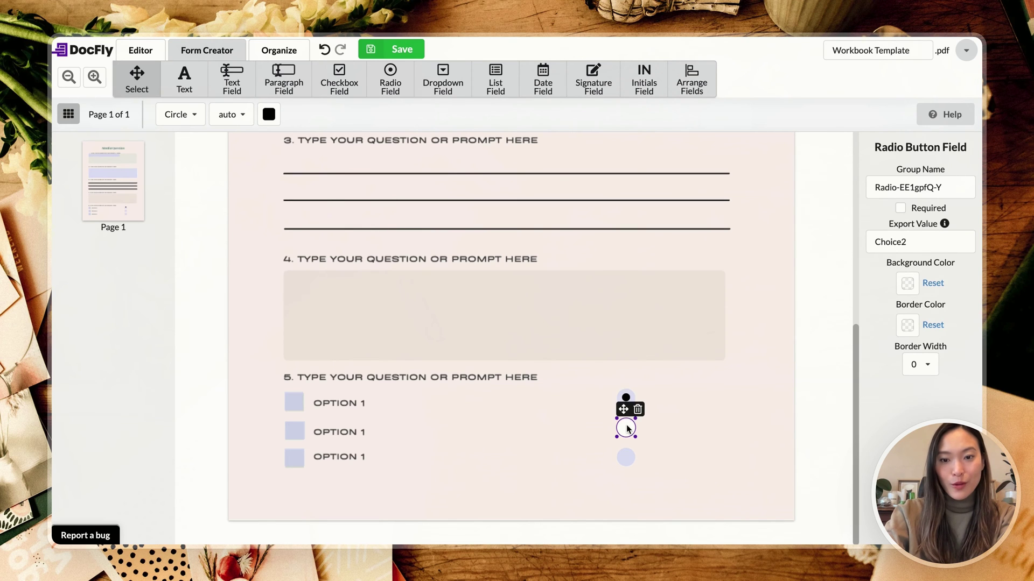
{"action": "left_click", "coordinate": [626, 429]}
{"action": "left_click", "coordinate": [627, 464]}
{"action": "left_click", "coordinate": [626, 464]}
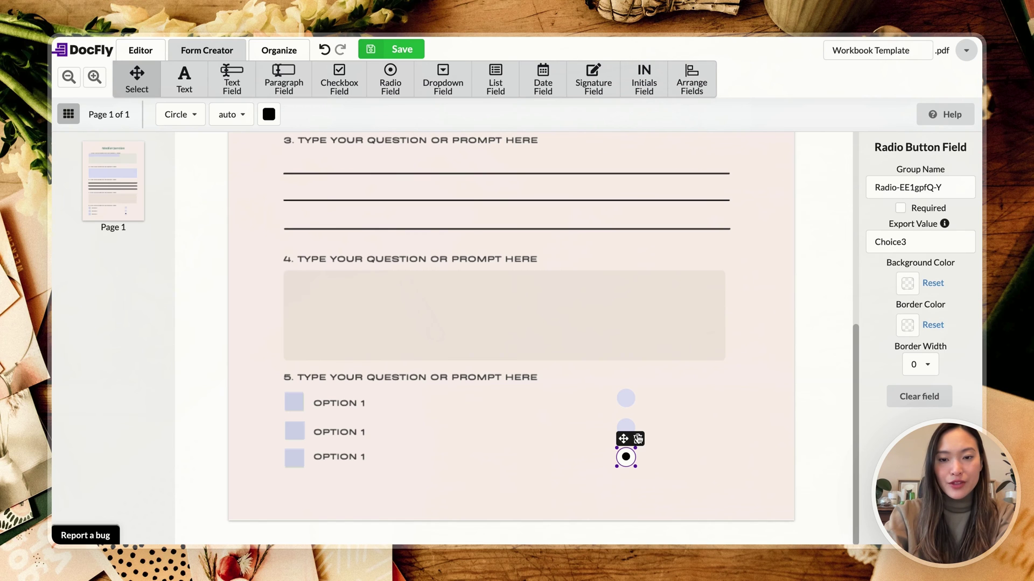
Step: Shrink the third radio button slightly, then delete all three radio buttons
{"action": "mouse_move", "coordinate": [635, 466]}
{"action": "left_mouse_down"}
{"action": "mouse_move", "coordinate": [629, 459]}
{"action": "mouse_move", "coordinate": [637, 469]}
{"action": "left_mouse_up"}
{"action": "left_click", "coordinate": [638, 440]}
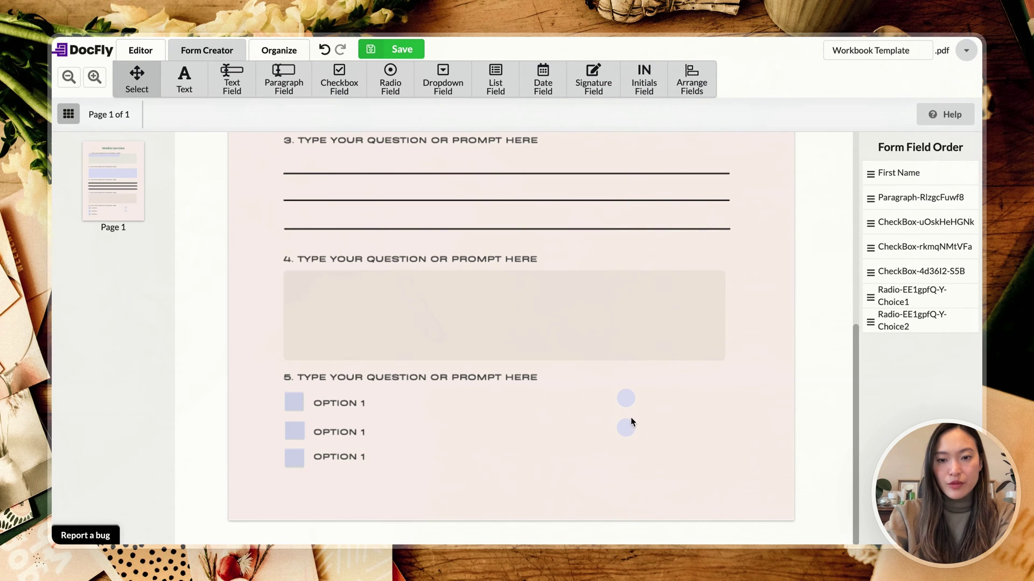
{"action": "left_click", "coordinate": [627, 426]}
{"action": "left_click", "coordinate": [638, 407]}
{"action": "left_click", "coordinate": [627, 399]}
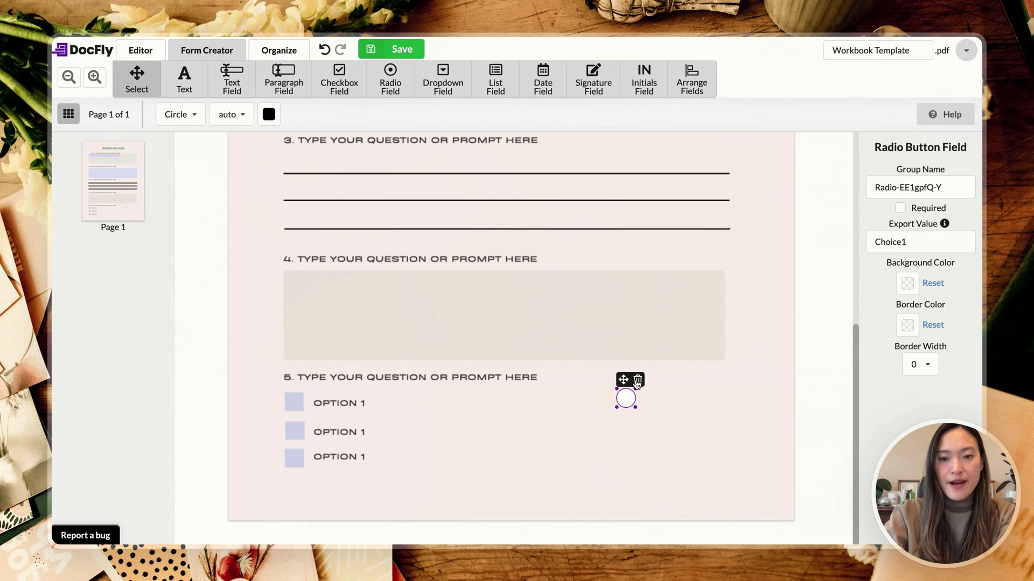
{"action": "left_click", "coordinate": [637, 379]}
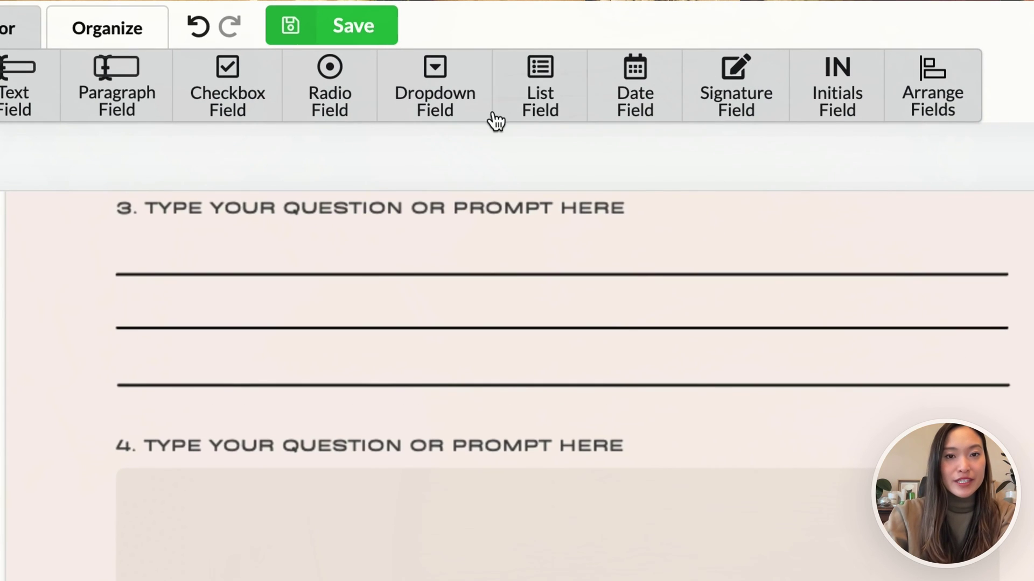
Step: Place a dropdown right of option 1 with choices Choice 1, Choice 2 and choice 3
{"action": "left_click", "coordinate": [455, 105]}
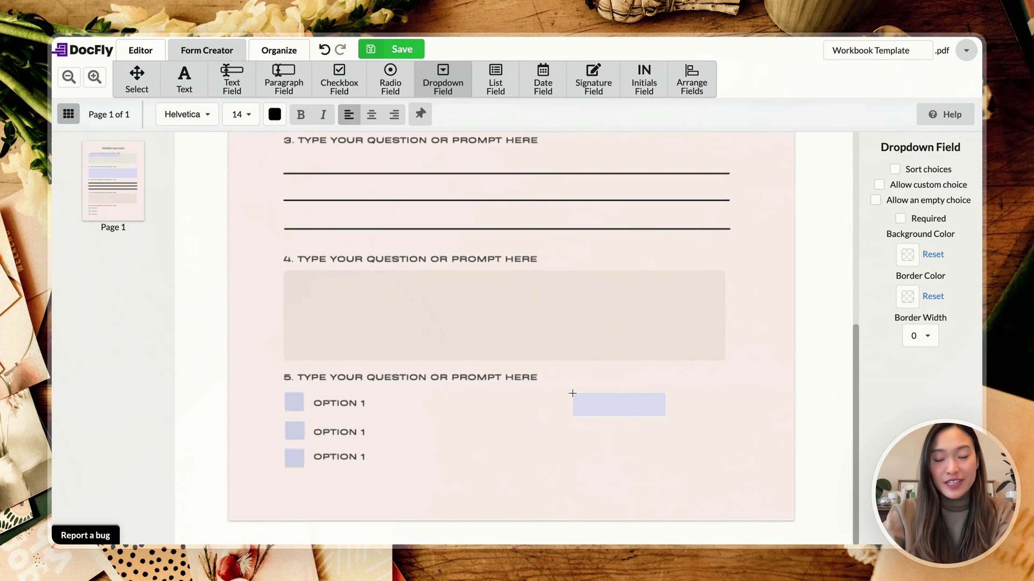
{"action": "left_click", "coordinate": [572, 393]}
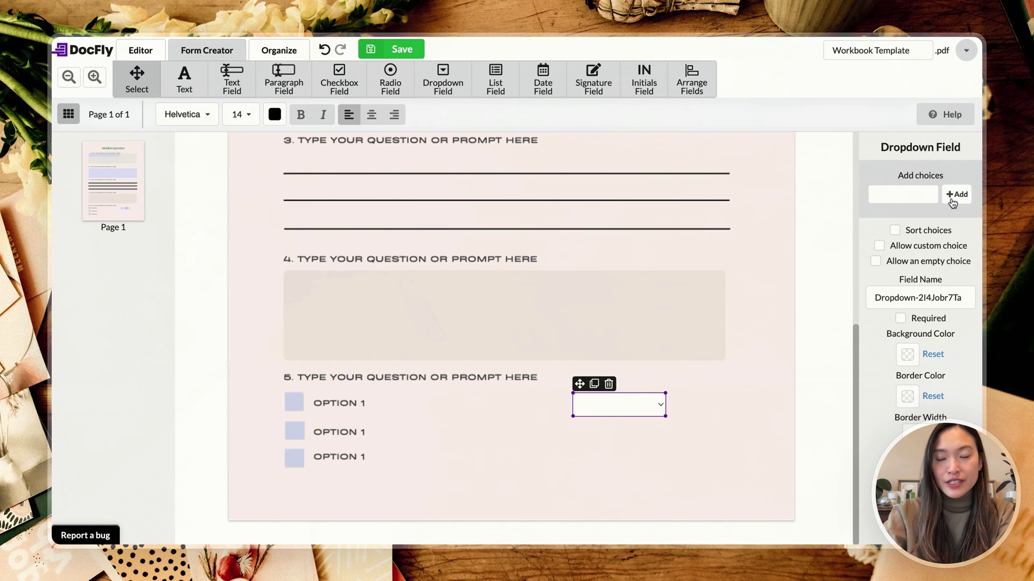
{"action": "left_click", "coordinate": [906, 195]}
{"action": "type", "text": "Choice 1"}
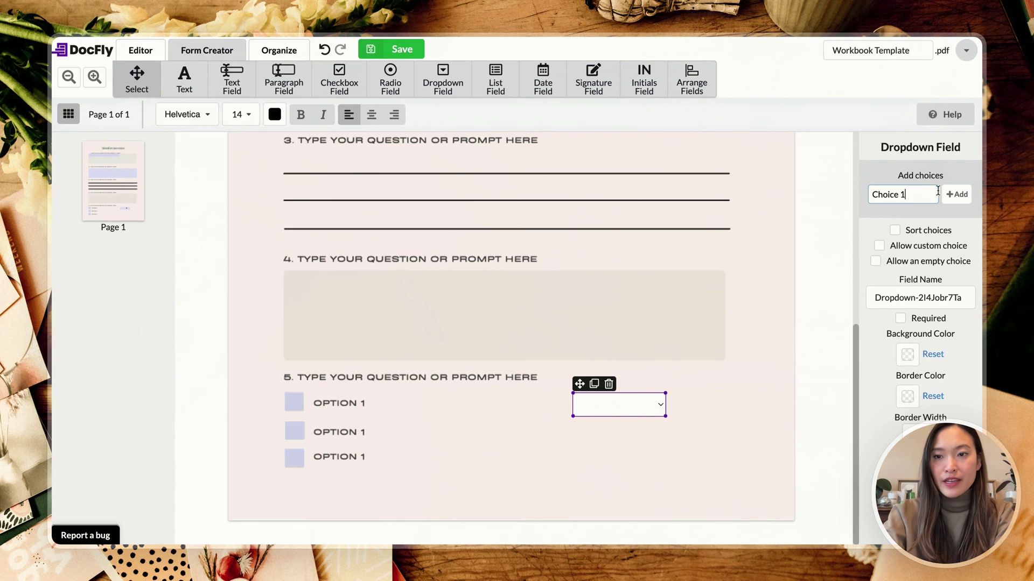
{"action": "key", "text": "Return"}
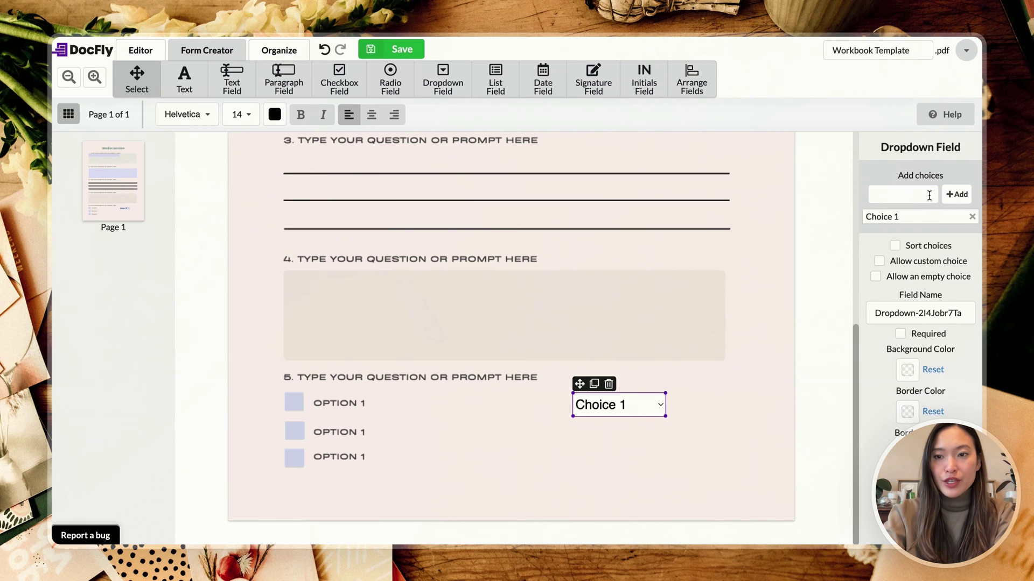
{"action": "left_click", "coordinate": [902, 196]}
{"action": "type", "text": "Choi"}
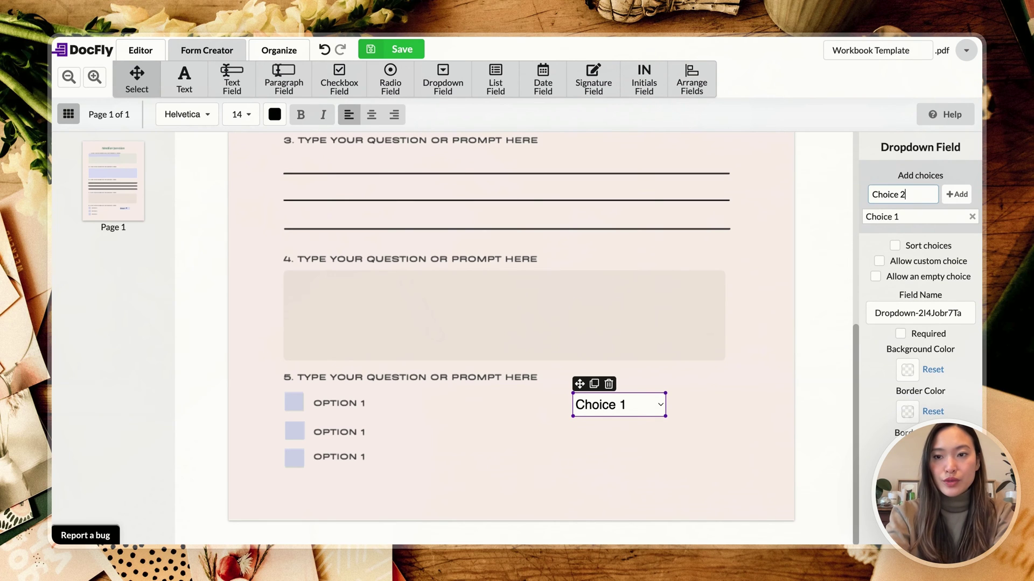
{"action": "type", "text": "ce 2"}
{"action": "key", "text": "Return"}
{"action": "type", "text": "ch"}
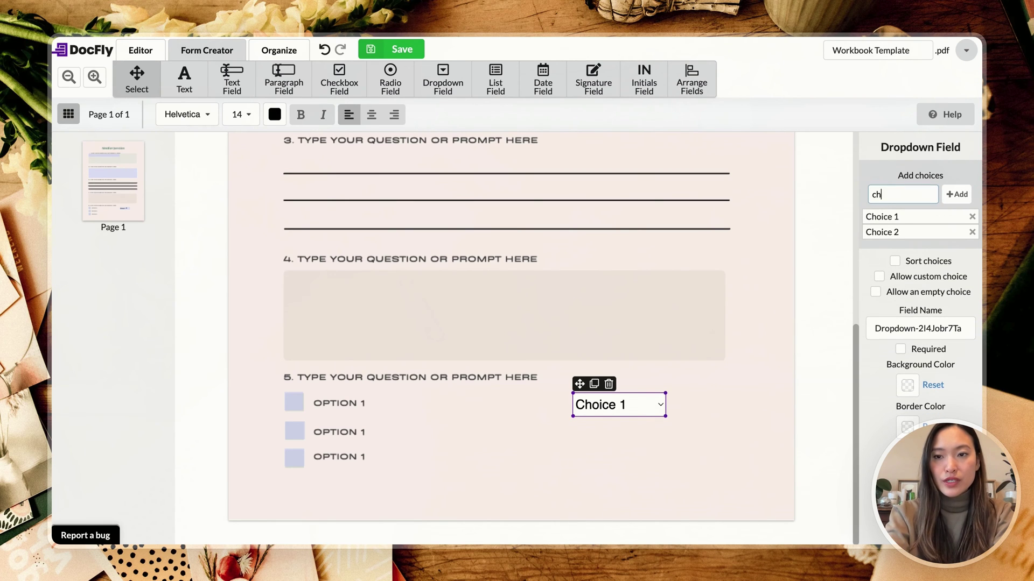
{"action": "type", "text": "oice 3"}
{"action": "key", "text": "Return"}
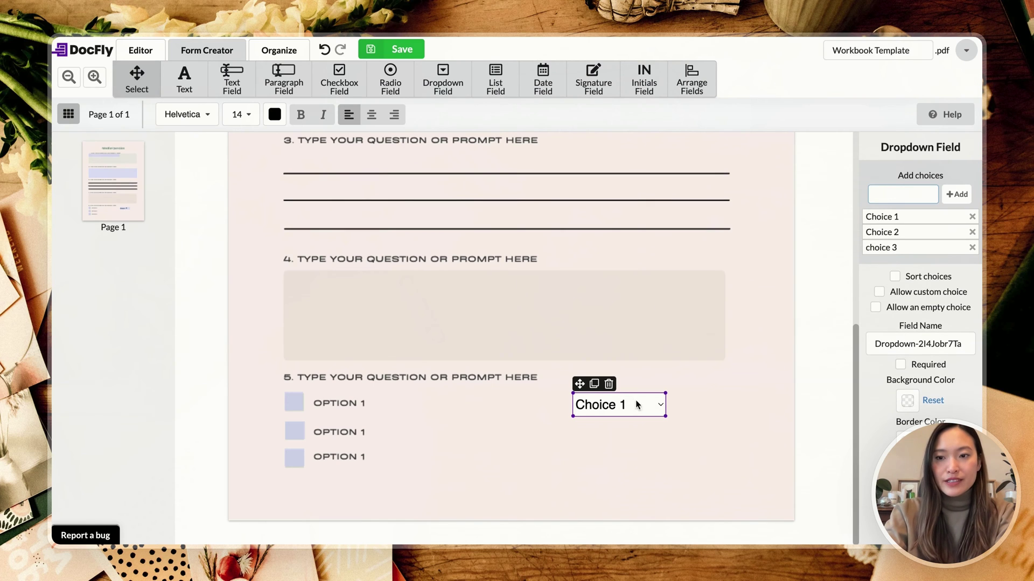
Step: Preview the dropdown's choice list and nudge the field into position
{"action": "left_click", "coordinate": [661, 410]}
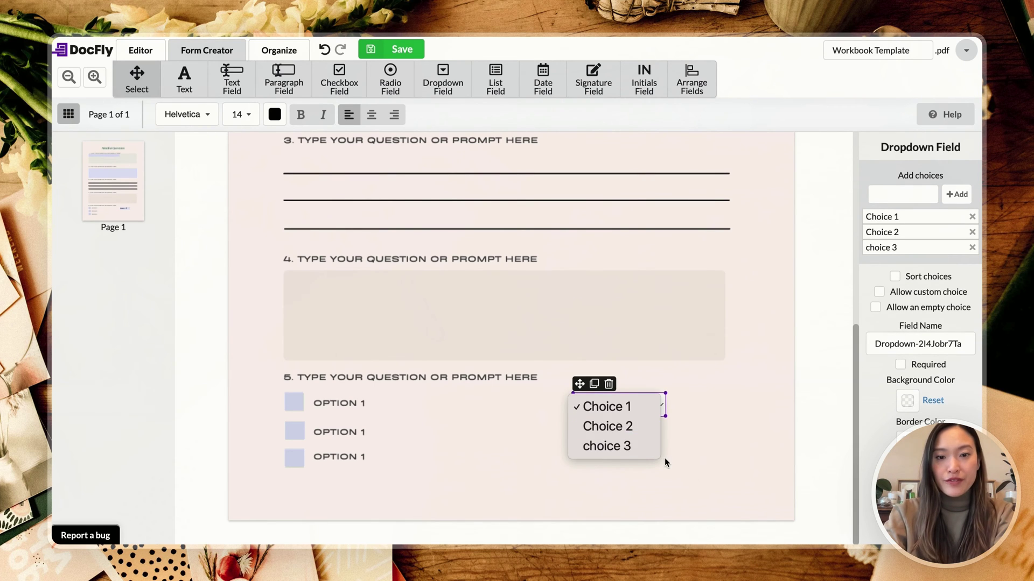
{"action": "left_click", "coordinate": [656, 409]}
{"action": "left_click", "coordinate": [657, 409]}
{"action": "left_click", "coordinate": [657, 409]}
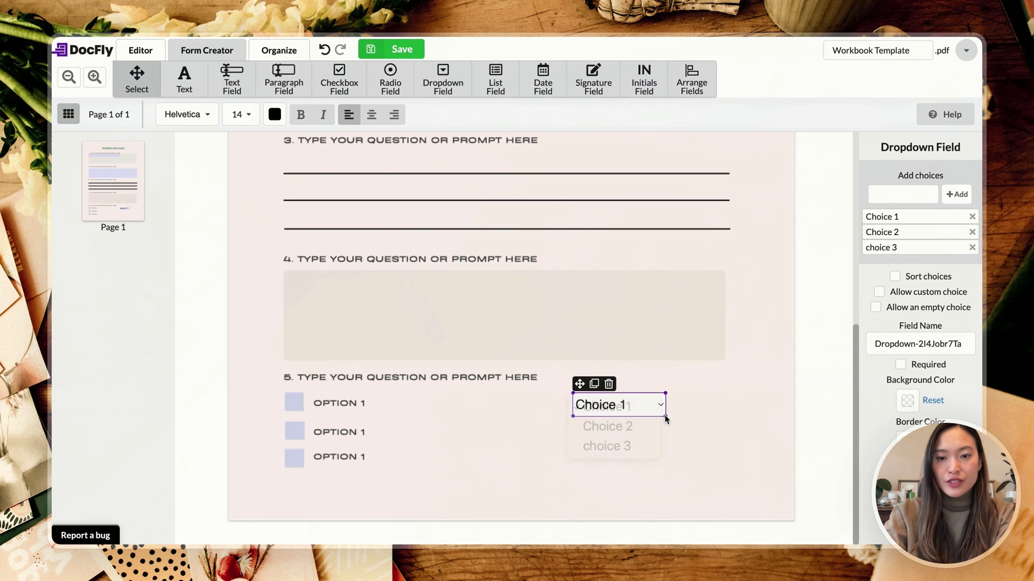
{"action": "left_click_drag", "start_coordinate": [638, 402], "coordinate": [657, 399]}
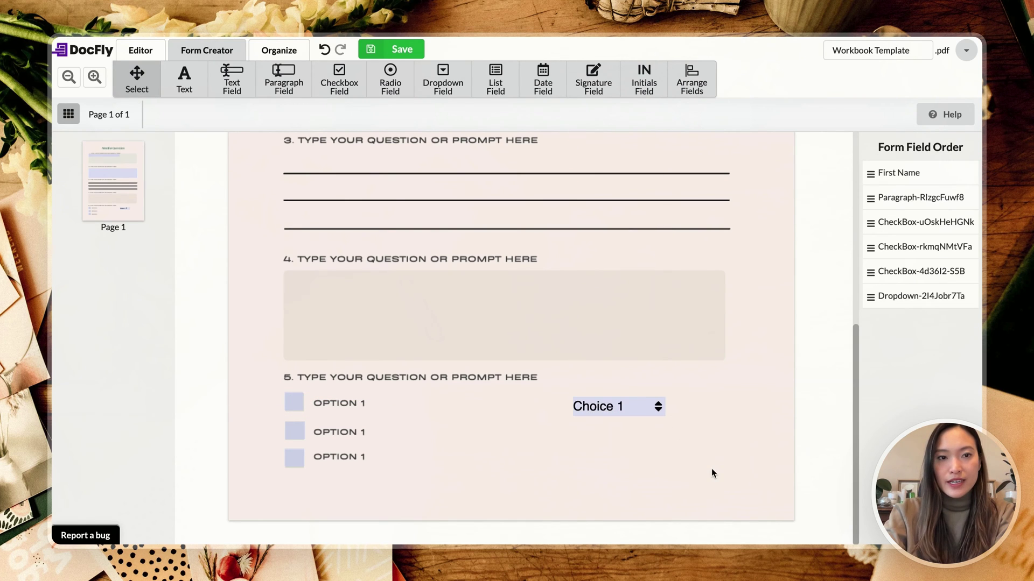
Step: Set the dropdown text to Times New Roman, size 11, and deselect it
{"action": "left_click", "coordinate": [610, 419]}
{"action": "left_click", "coordinate": [186, 114]}
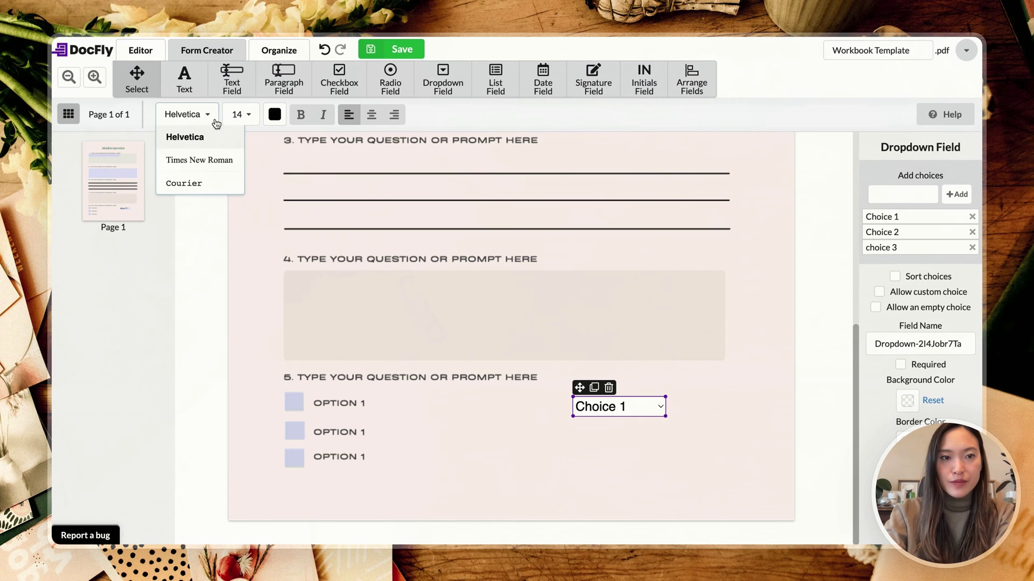
{"action": "left_click", "coordinate": [206, 157]}
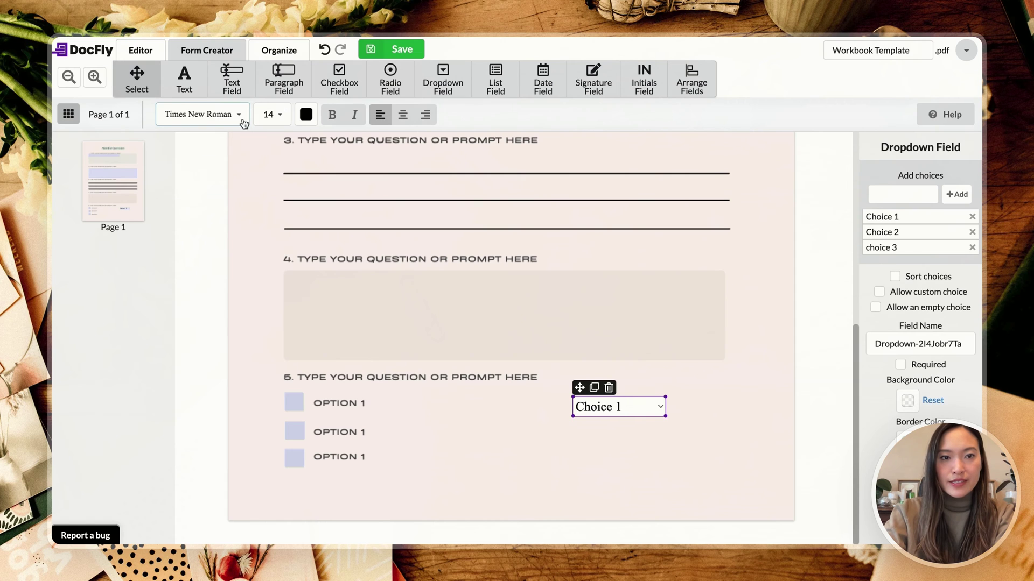
{"action": "left_click", "coordinate": [280, 119]}
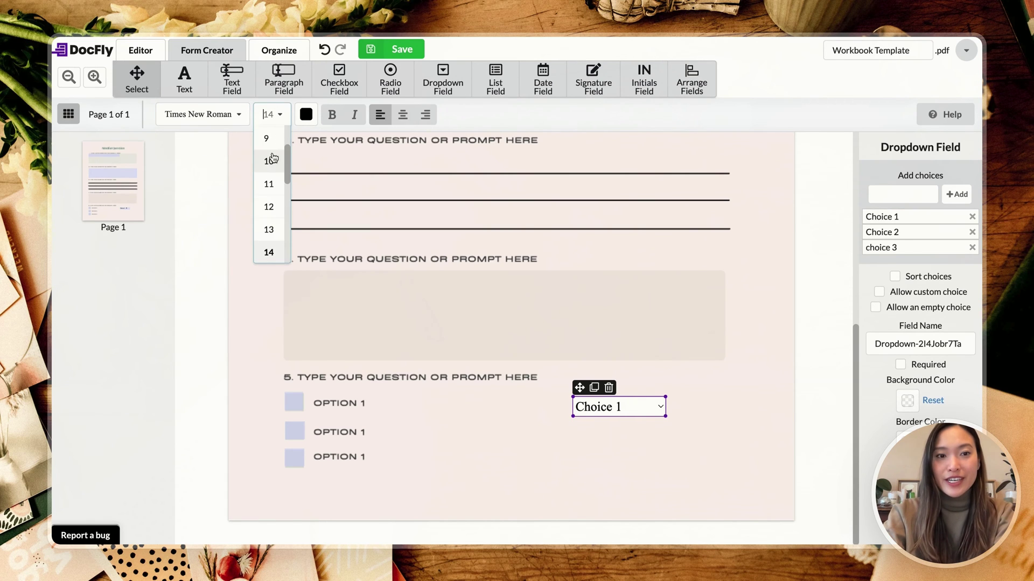
{"action": "left_click", "coordinate": [271, 184]}
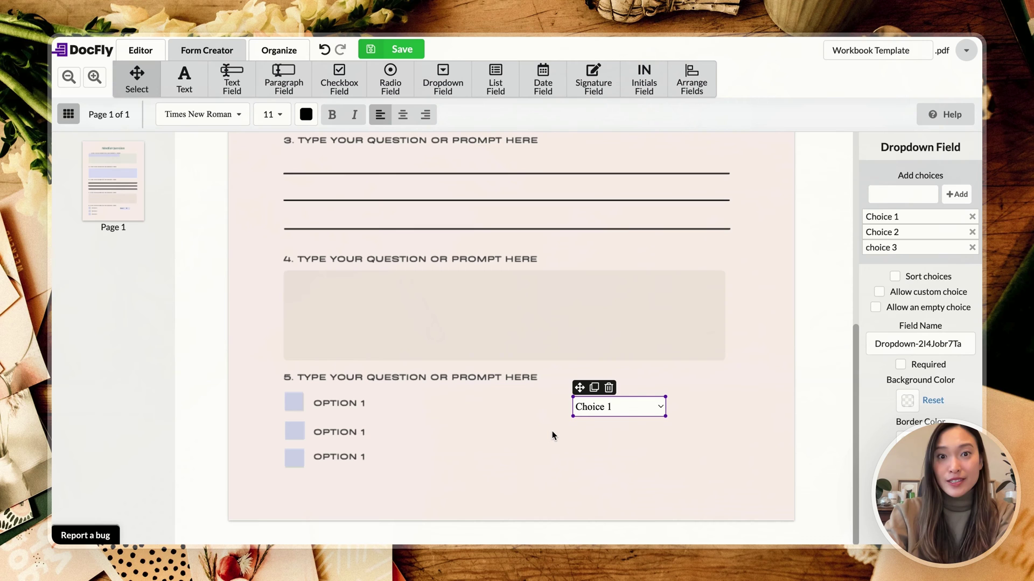
{"action": "left_click", "coordinate": [659, 430]}
{"action": "left_click", "coordinate": [617, 408]}
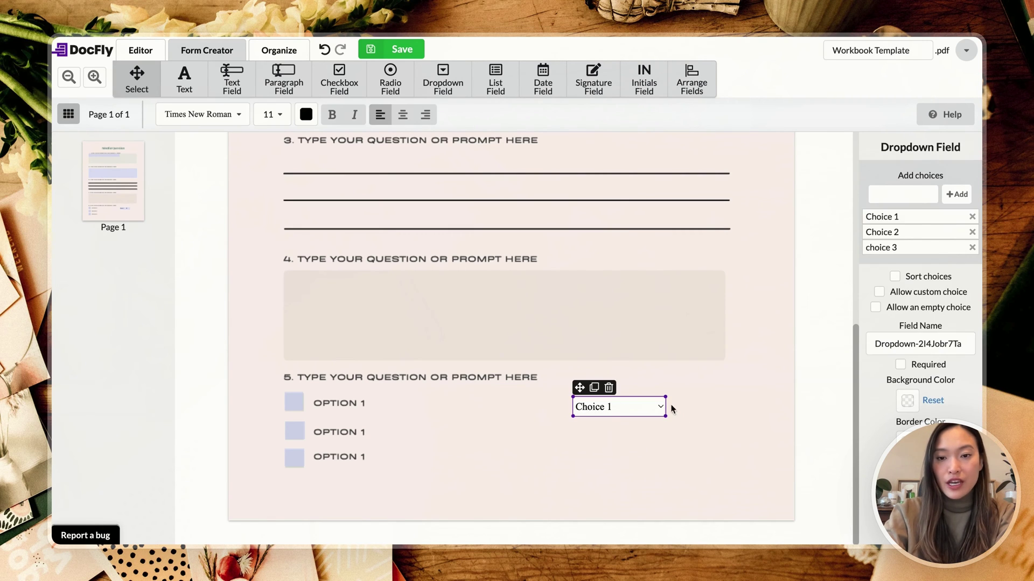
{"action": "left_click", "coordinate": [724, 423]}
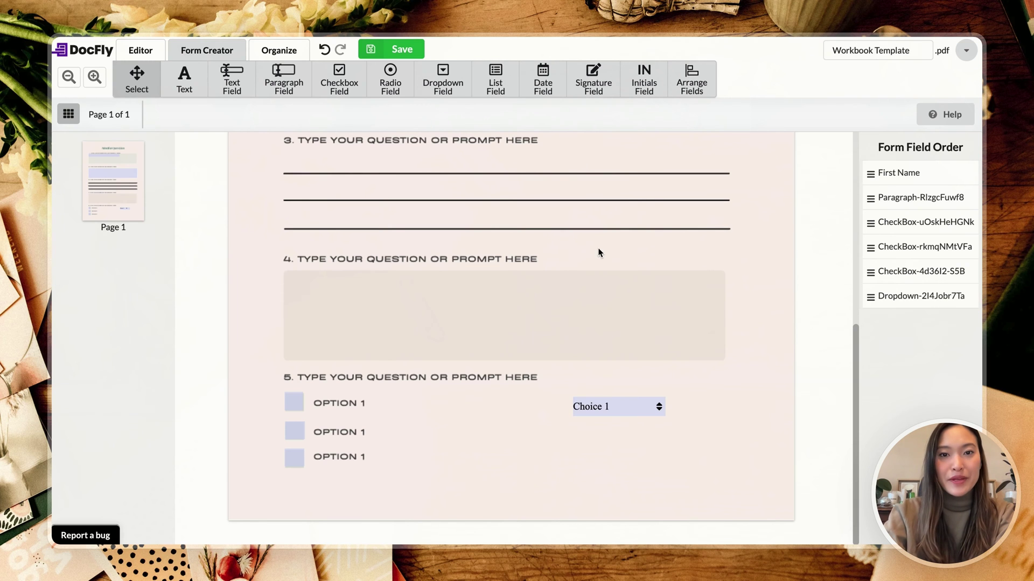
Step: Place a list field under question 5 with Choice 1, Choice 2 and Choice 3
{"action": "left_click", "coordinate": [500, 87]}
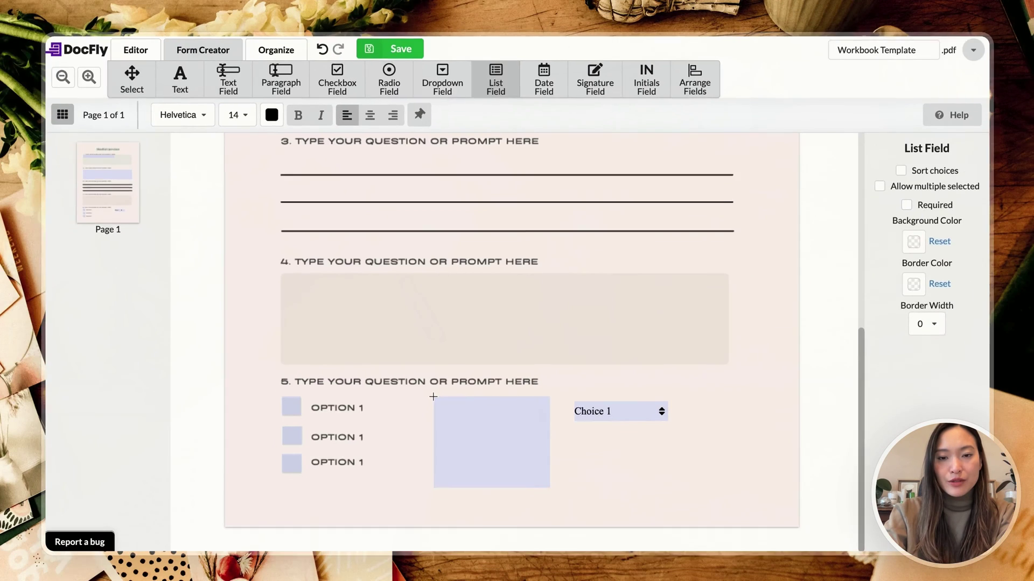
{"action": "left_click", "coordinate": [435, 393]}
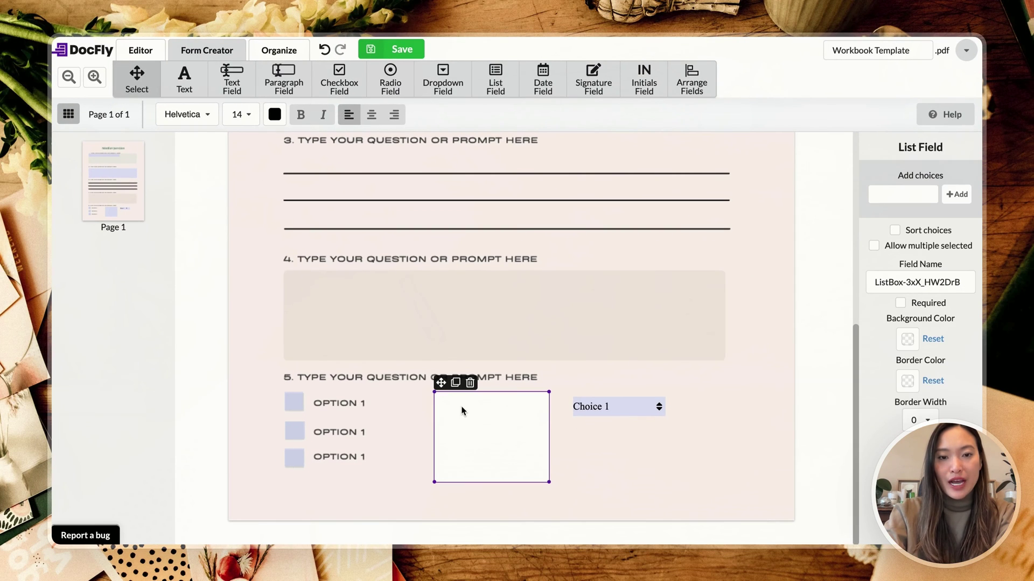
{"action": "left_click", "coordinate": [906, 194]}
{"action": "type", "text": "Cho"}
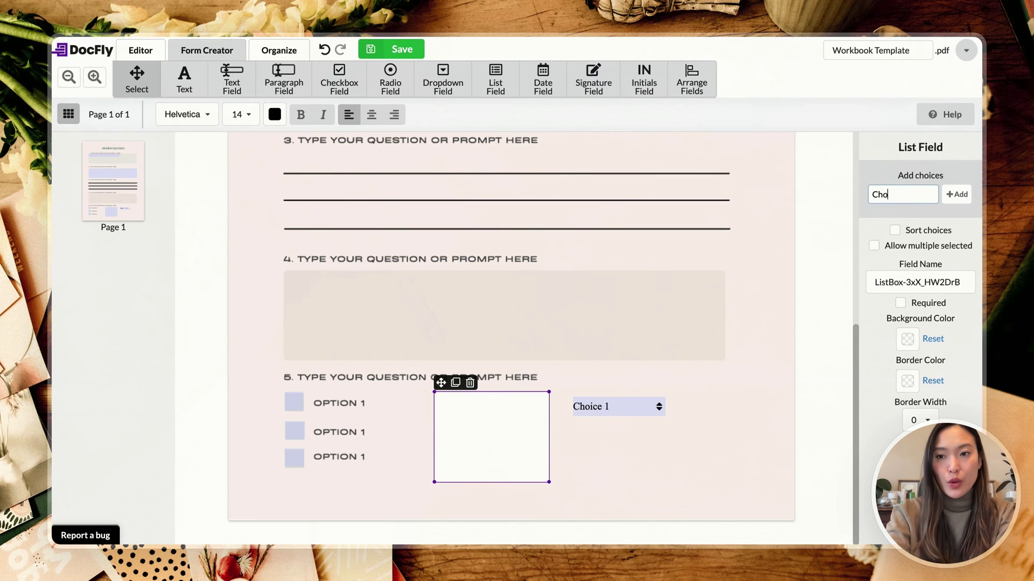
{"action": "type", "text": "ice 1"}
{"action": "key", "text": "Return"}
{"action": "type", "text": "C"}
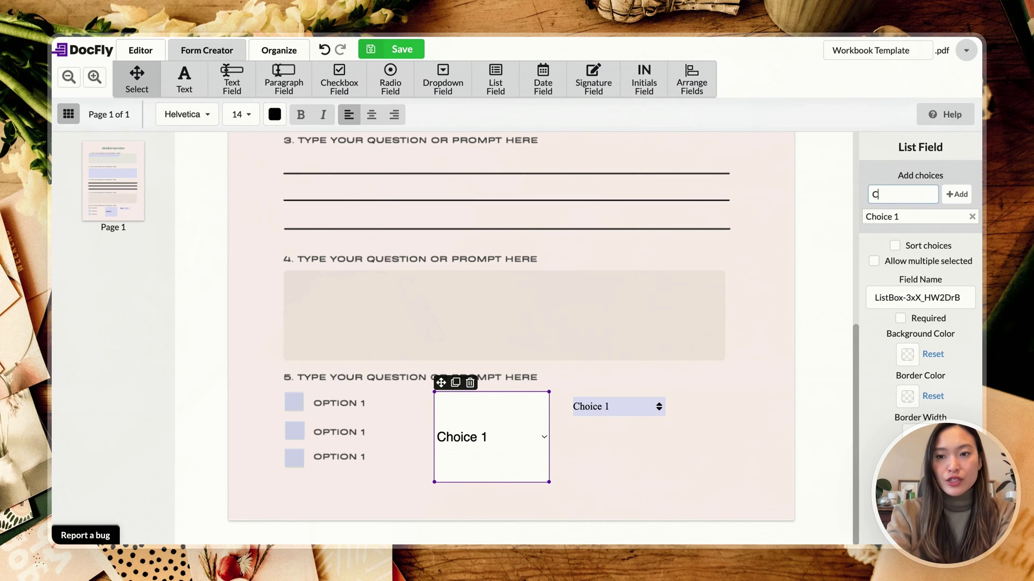
{"action": "type", "text": "hoice 2"}
{"action": "key", "text": "Return"}
{"action": "type", "text": "Choice 3"}
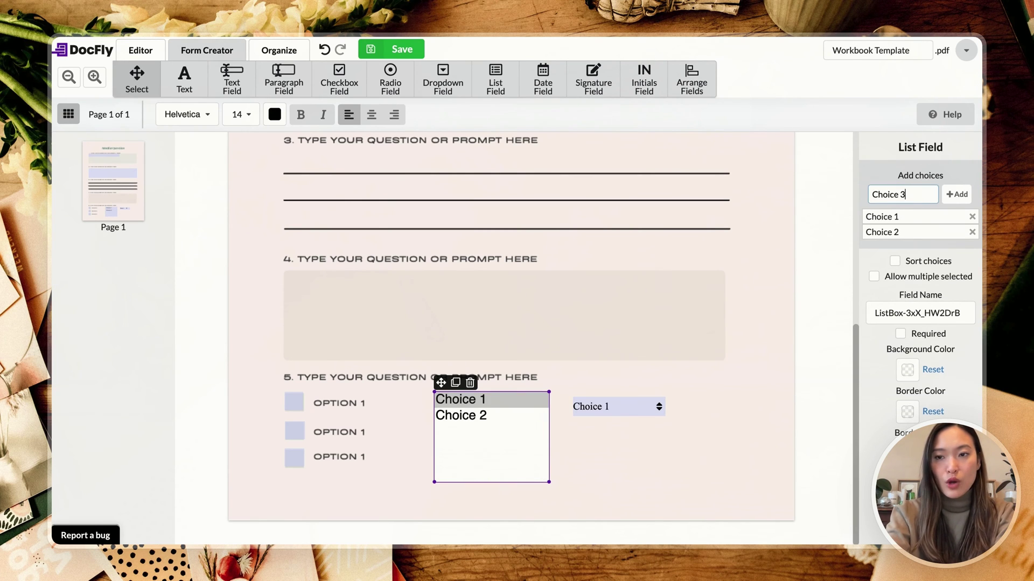
{"action": "key", "text": "Return"}
Step: Test selecting each list entry in turn
{"action": "left_click", "coordinate": [493, 415]}
{"action": "left_click", "coordinate": [483, 433]}
{"action": "left_click", "coordinate": [482, 419]}
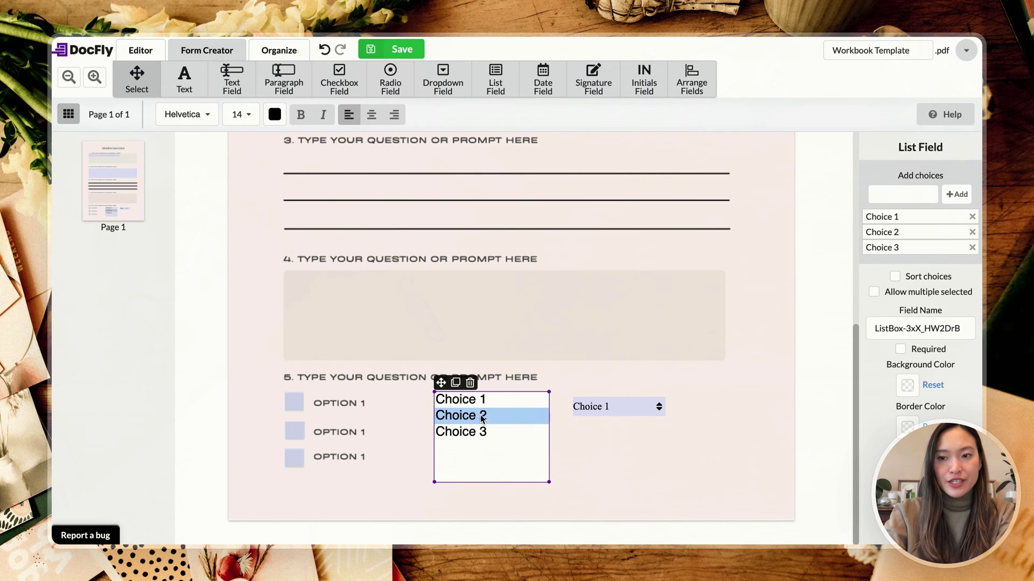
{"action": "left_click", "coordinate": [482, 401]}
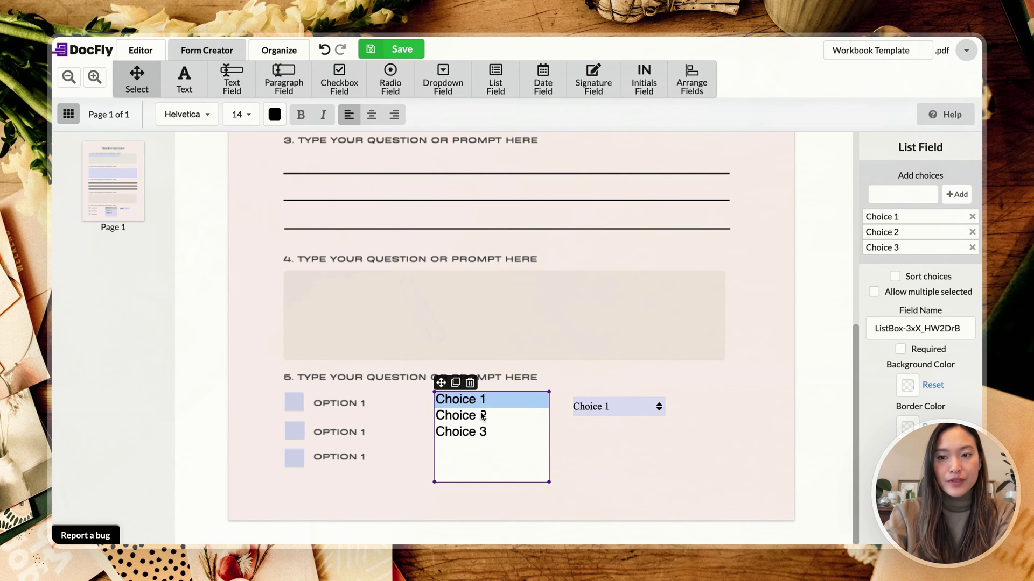
{"action": "left_click", "coordinate": [483, 416]}
{"action": "left_click", "coordinate": [482, 432]}
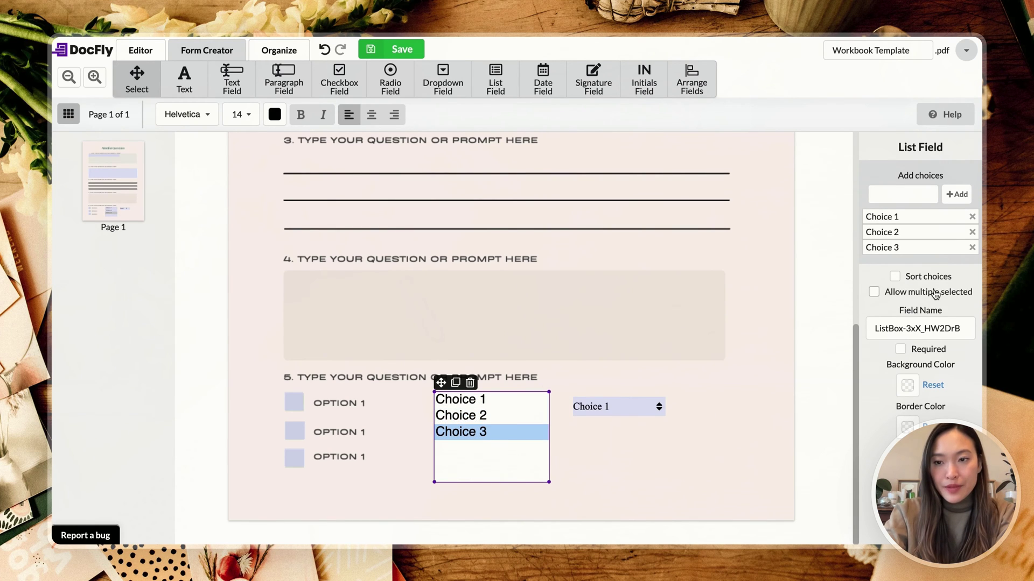
Step: Turn on Allow multiple selected, test several selections, then switch it back off
{"action": "left_click", "coordinate": [894, 295]}
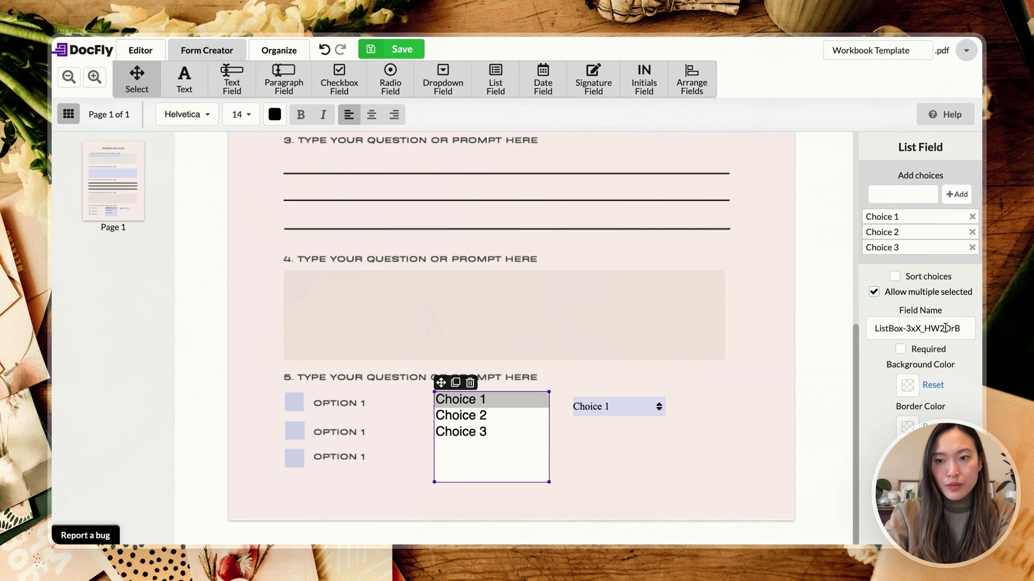
{"action": "left_click", "coordinate": [462, 417]}
{"action": "left_click", "coordinate": [471, 433]}
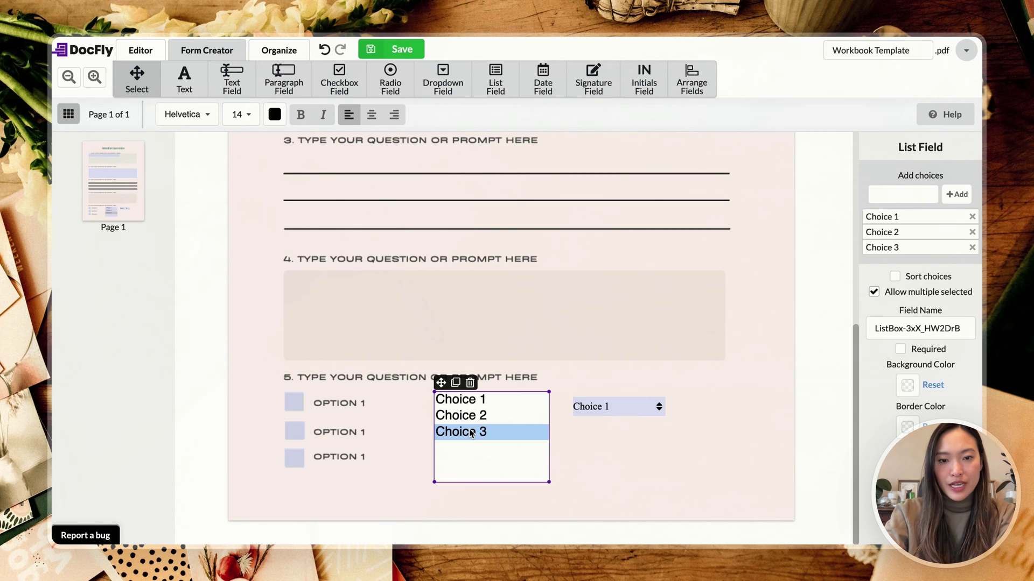
{"action": "left_click", "coordinate": [472, 416]}
{"action": "left_click", "coordinate": [471, 400]}
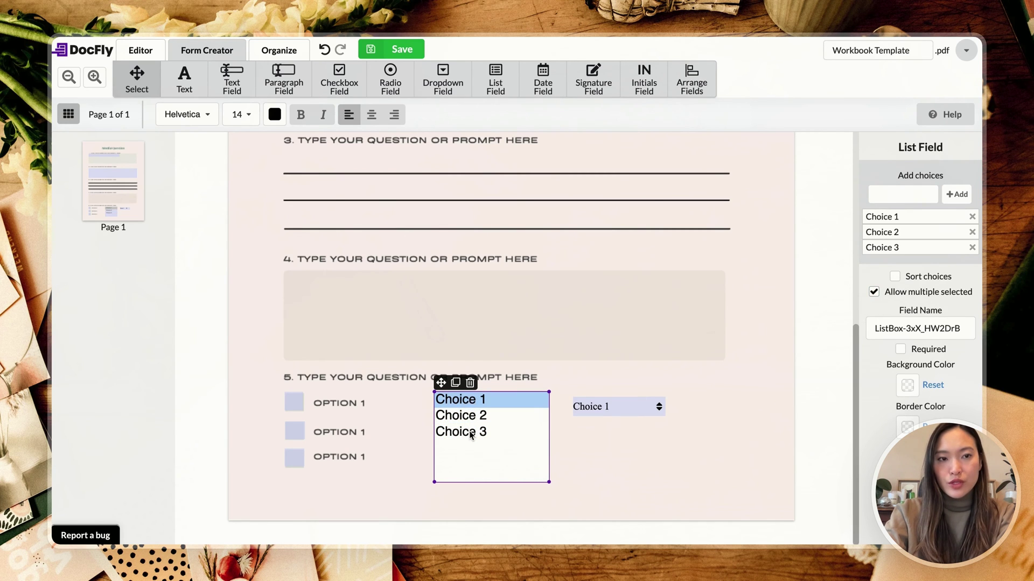
{"action": "left_click", "coordinate": [471, 434]}
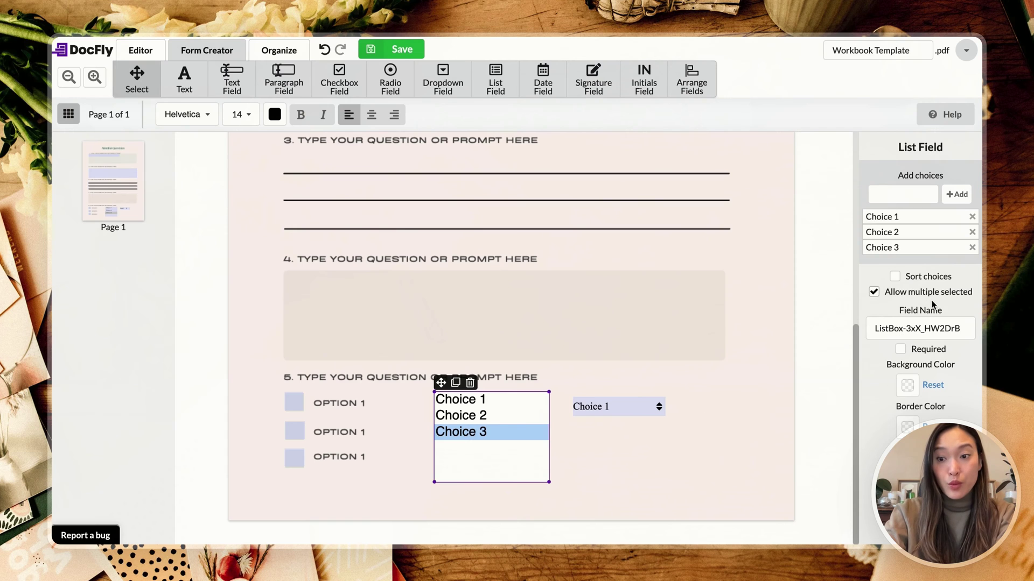
{"action": "left_click", "coordinate": [462, 415]}
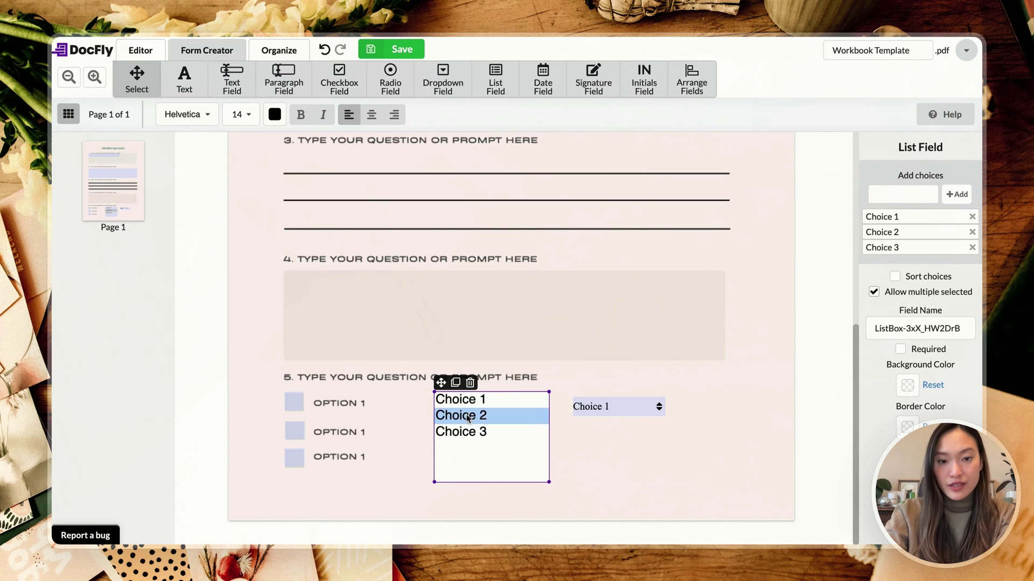
{"action": "left_click", "coordinate": [468, 400]}
{"action": "left_click", "coordinate": [468, 434]}
{"action": "left_click", "coordinate": [510, 403]}
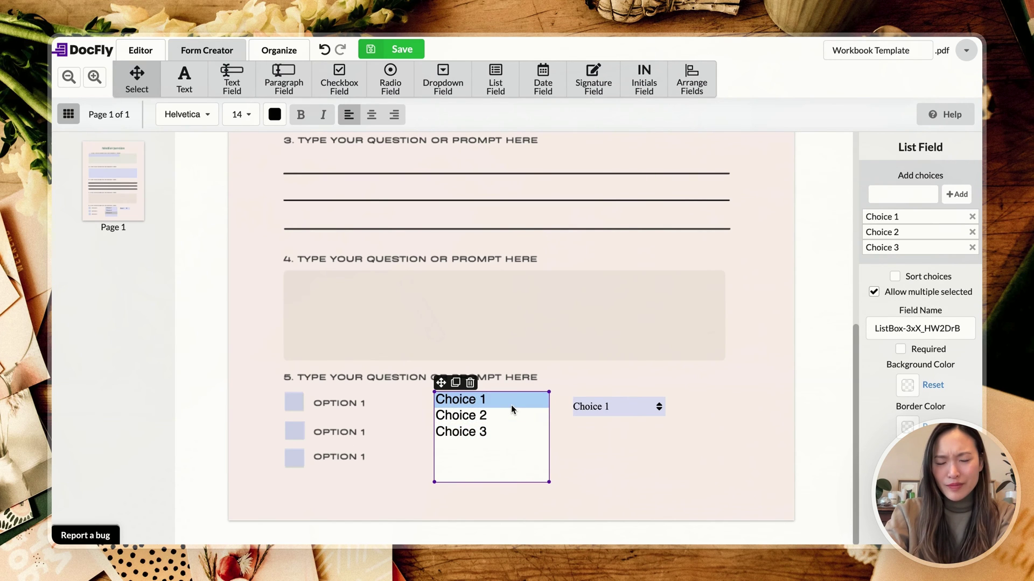
{"action": "left_click", "coordinate": [512, 418]}
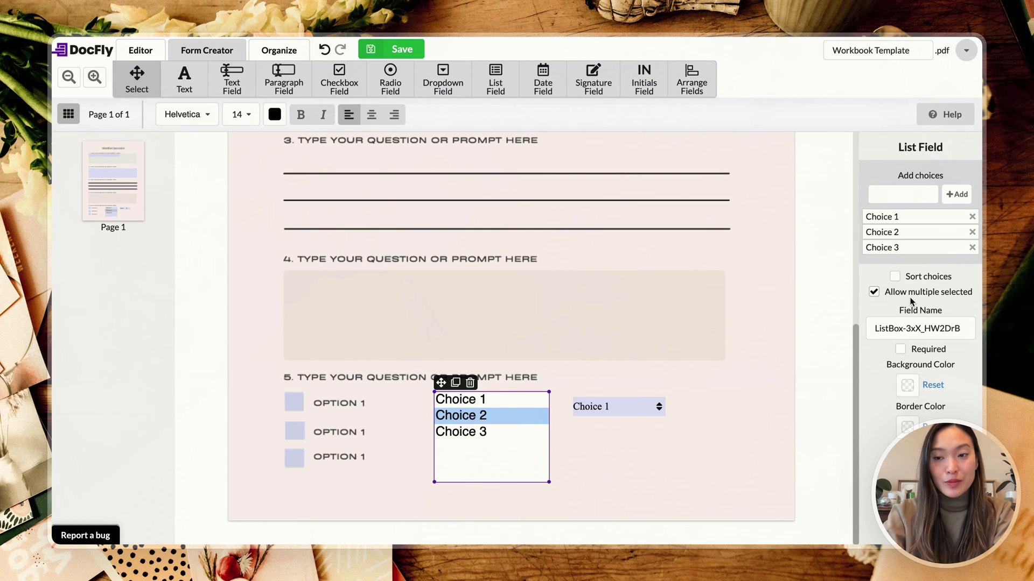
{"action": "left_click", "coordinate": [915, 292]}
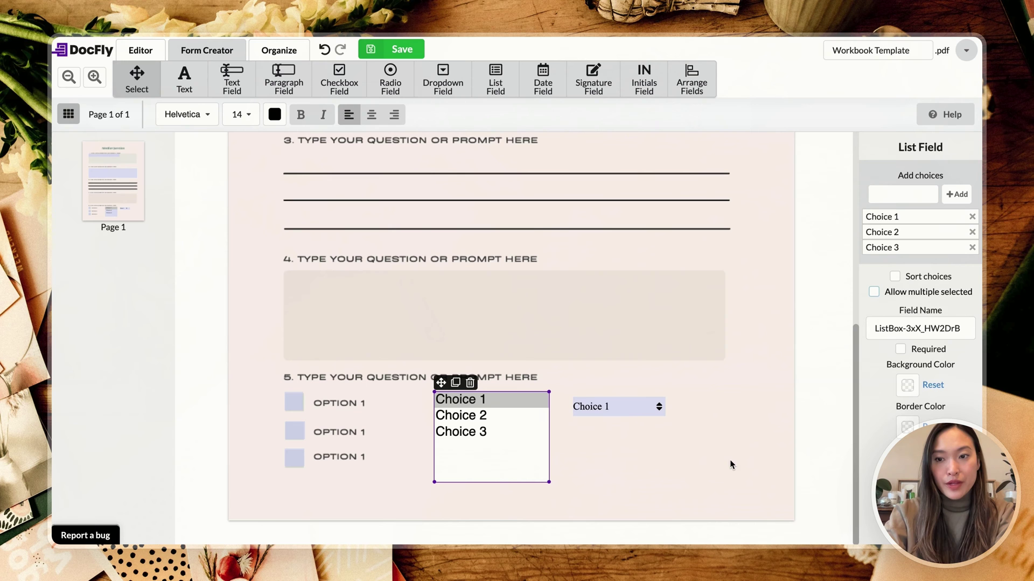
Step: Place an M/D/YY date field below the dropdown, filled with today's date 10/20/23
{"action": "left_click", "coordinate": [605, 404]}
{"action": "left_click", "coordinate": [698, 409]}
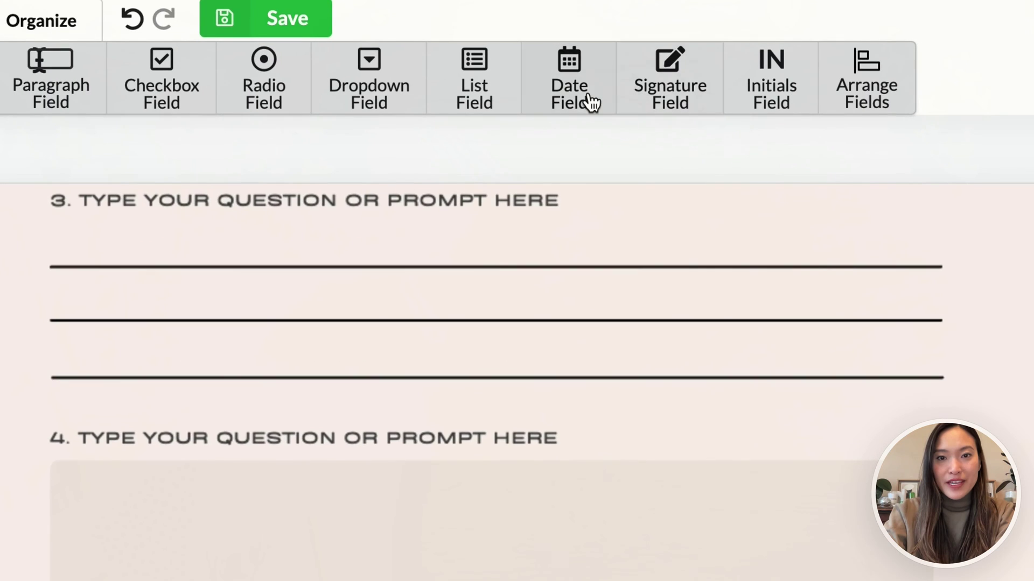
{"action": "left_click", "coordinate": [582, 101]}
{"action": "left_click", "coordinate": [637, 436]}
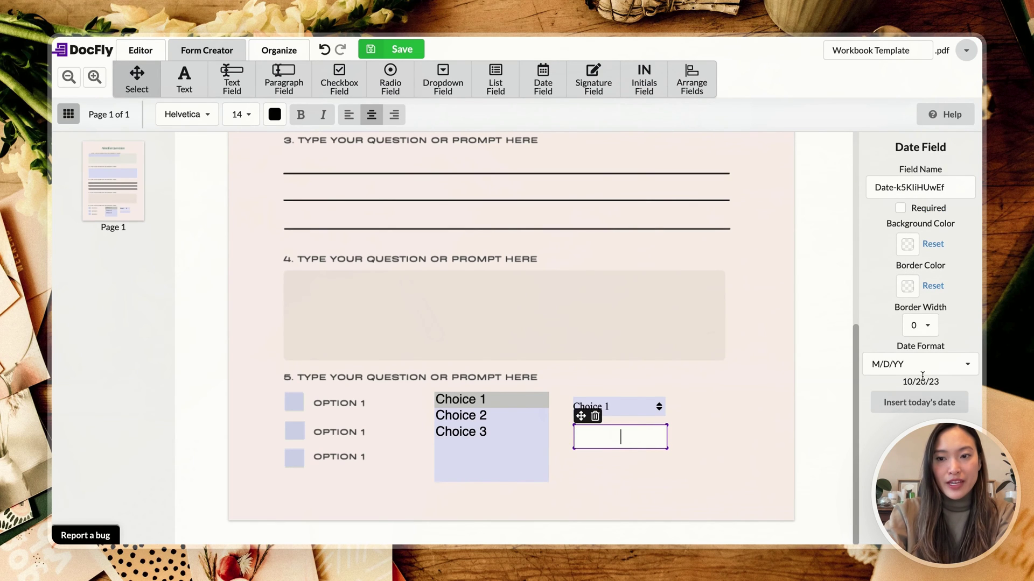
{"action": "left_click", "coordinate": [919, 402]}
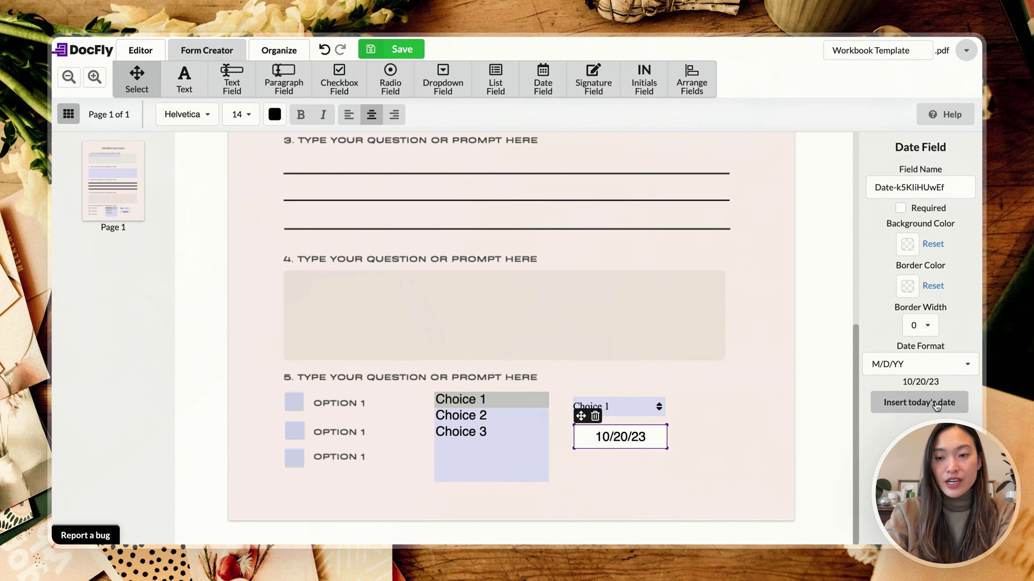
{"action": "left_click", "coordinate": [683, 446]}
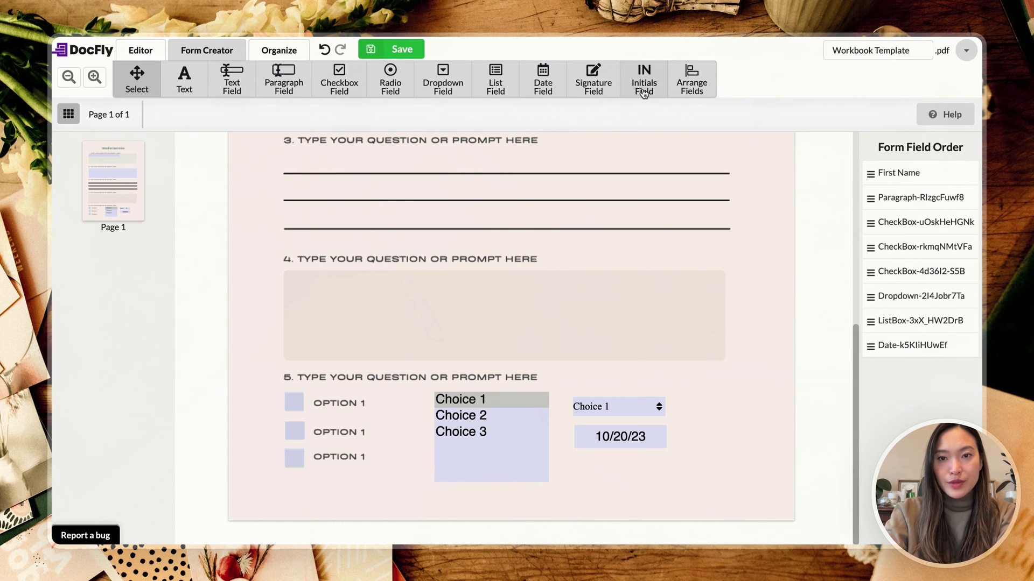
Step: Place a Sign Here signature field below the date and enlarge it wider and taller
{"action": "left_click", "coordinate": [598, 86]}
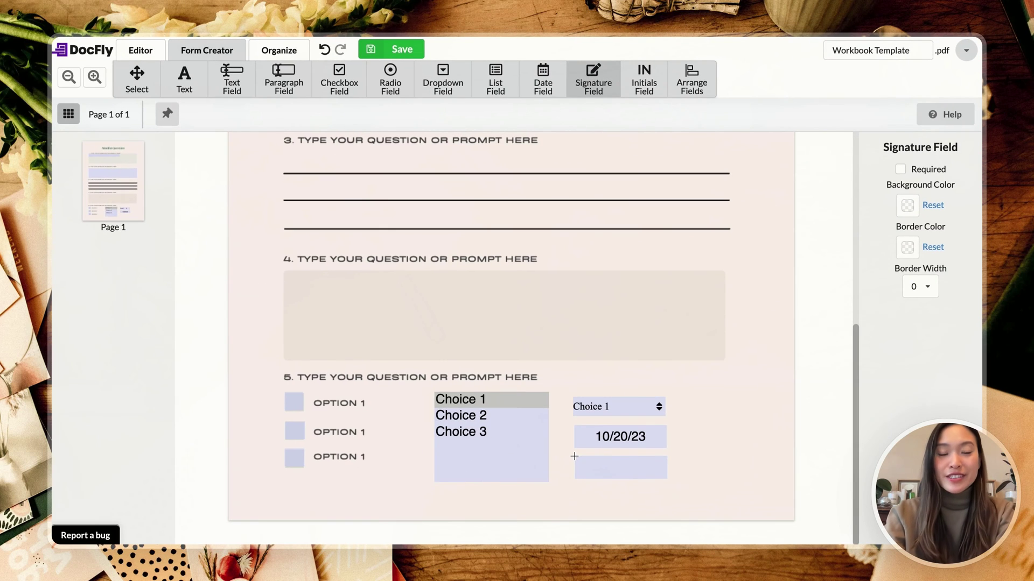
{"action": "left_click", "coordinate": [574, 456]}
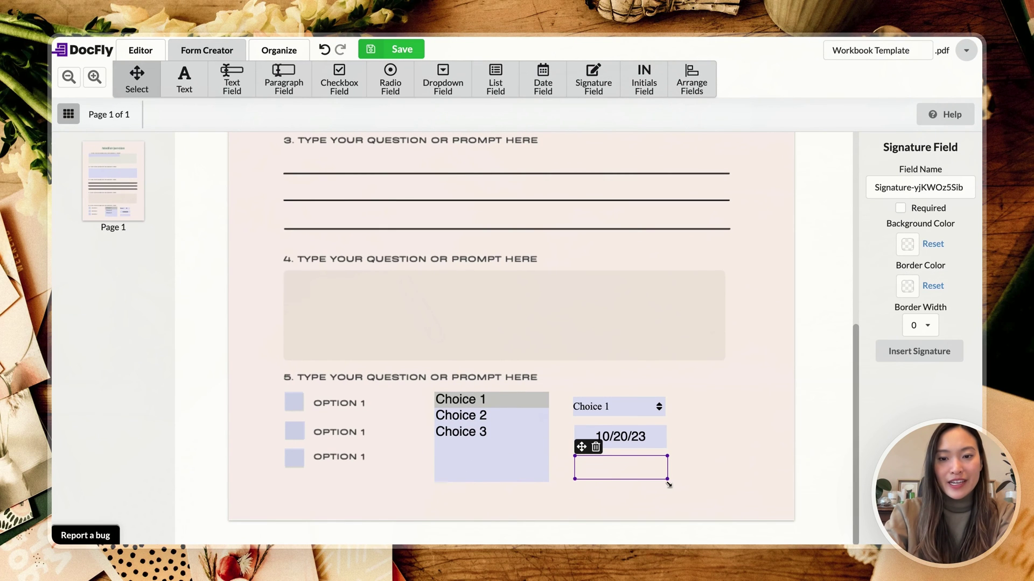
{"action": "left_click_drag", "start_coordinate": [668, 481], "coordinate": [747, 490]}
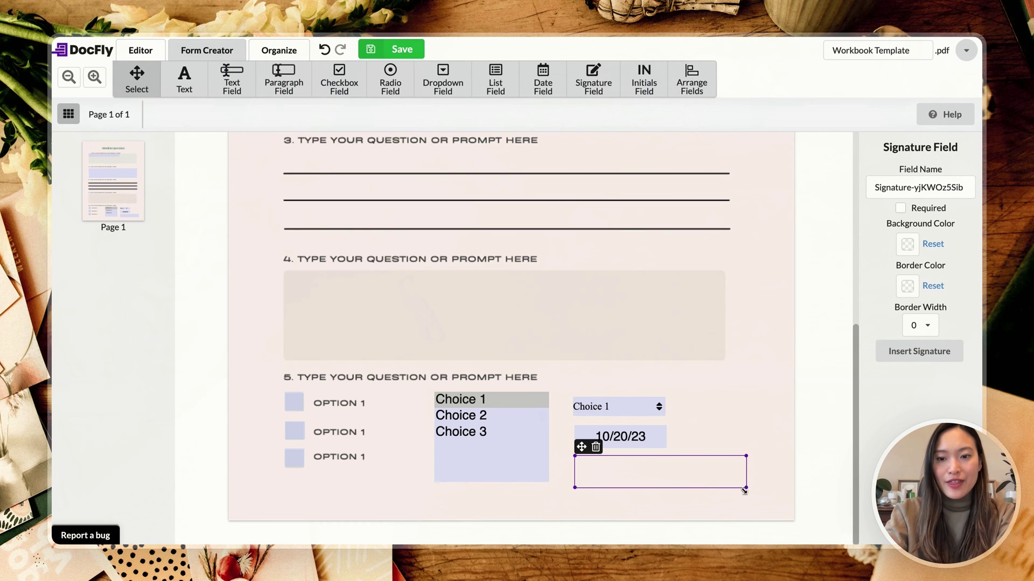
{"action": "left_click_drag", "start_coordinate": [745, 488], "coordinate": [747, 497]}
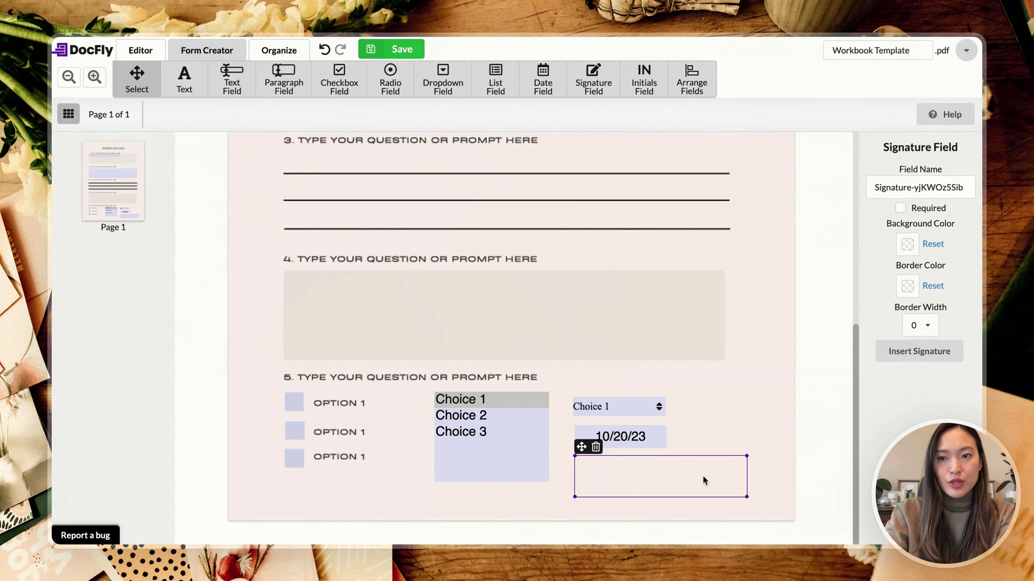
{"action": "left_click", "coordinate": [768, 478]}
{"action": "left_click", "coordinate": [739, 478]}
{"action": "left_click", "coordinate": [759, 472]}
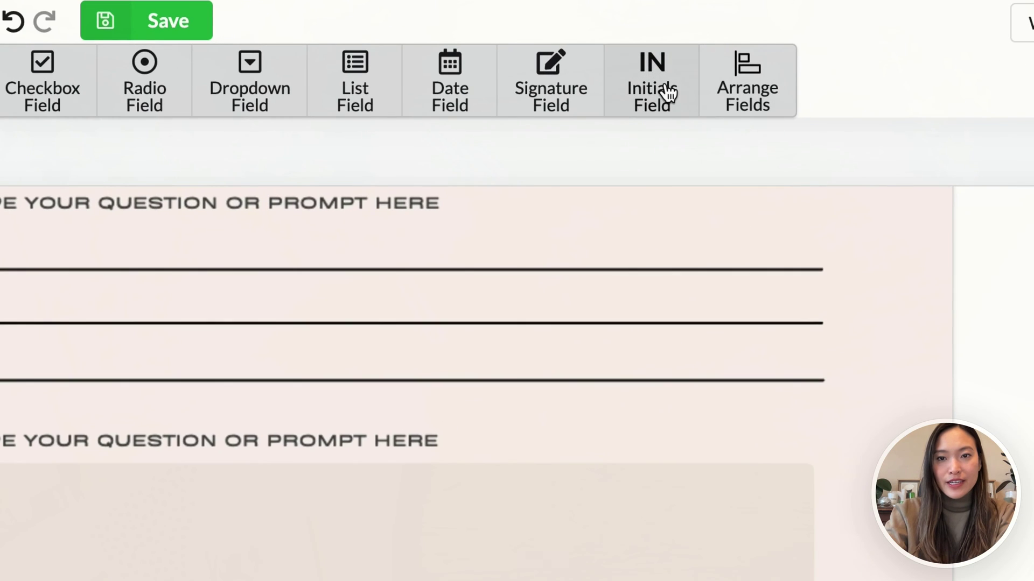
Step: Add an Initial Here field and move it level with the date field
{"action": "left_click", "coordinate": [649, 85]}
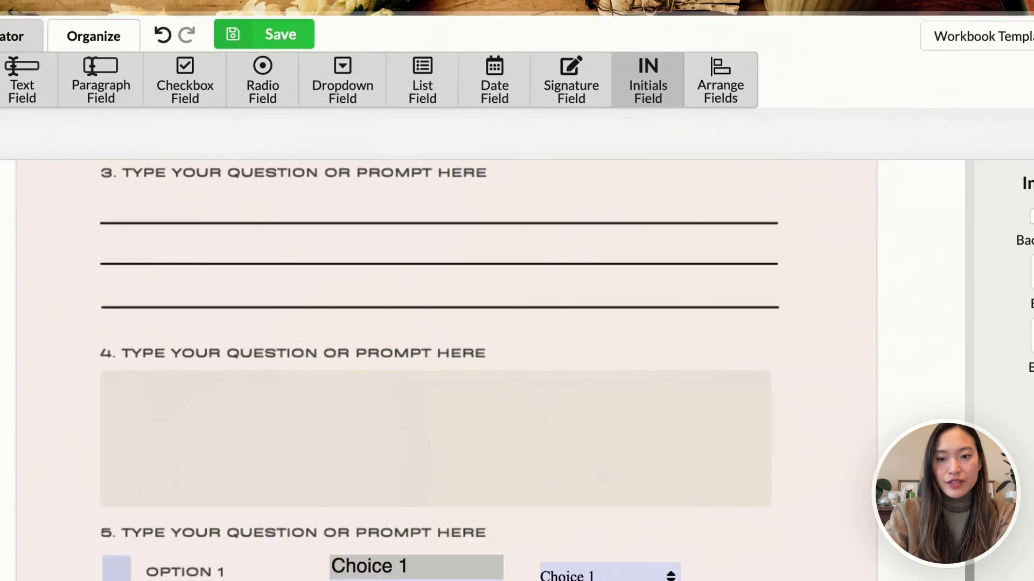
{"action": "left_click", "coordinate": [690, 555]}
{"action": "left_click", "coordinate": [721, 400]}
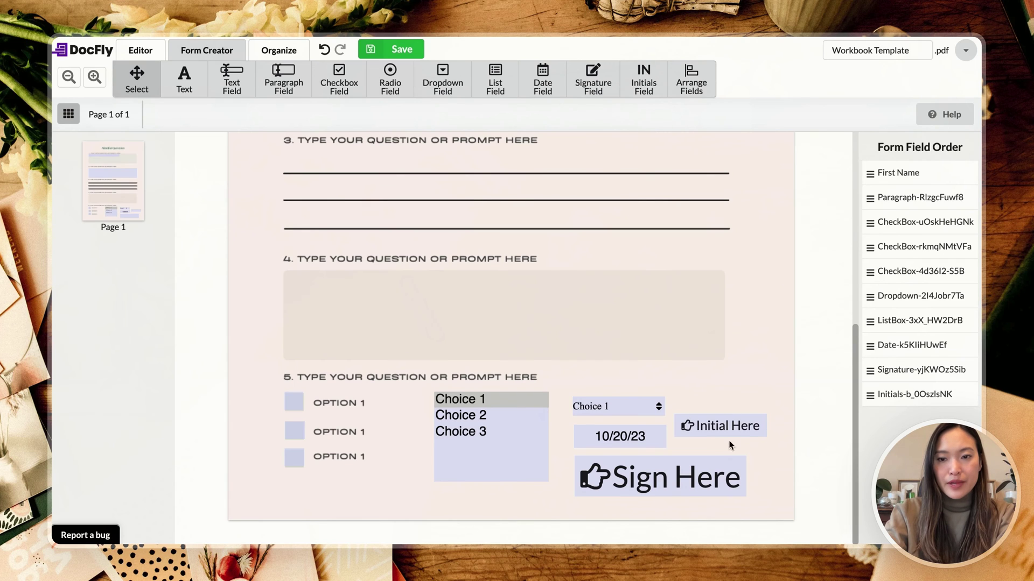
{"action": "left_click", "coordinate": [716, 425]}
{"action": "left_click_drag", "start_coordinate": [716, 424], "coordinate": [716, 436]}
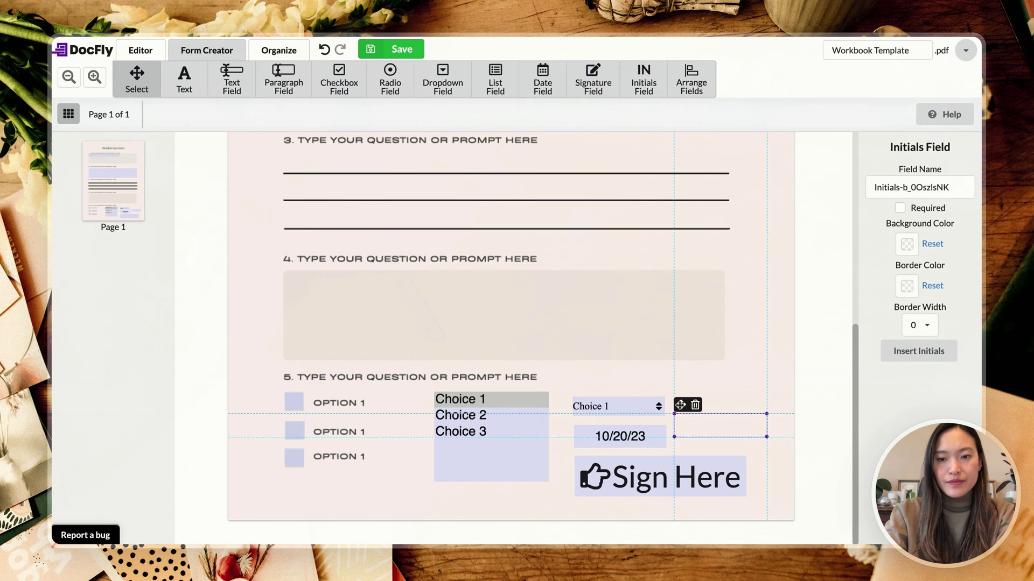
Step: Select the three OPTION 1 checkboxes under question 5 and apply Align Left
{"action": "left_click", "coordinate": [691, 80]}
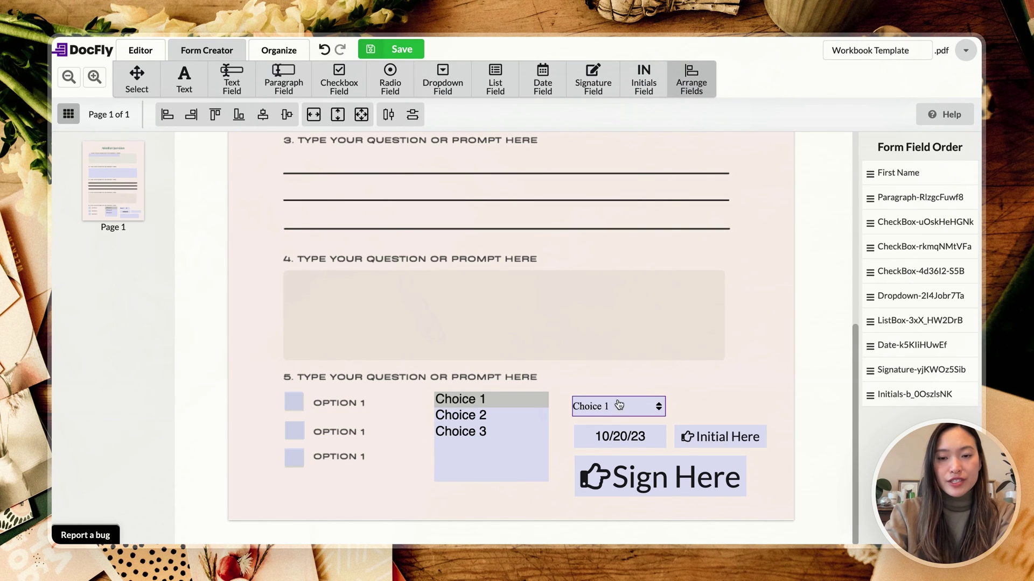
{"action": "left_click_drag", "start_coordinate": [618, 378], "coordinate": [730, 478]}
{"action": "left_click_drag", "start_coordinate": [267, 396], "coordinate": [314, 487]}
{"action": "left_click", "coordinate": [176, 115]}
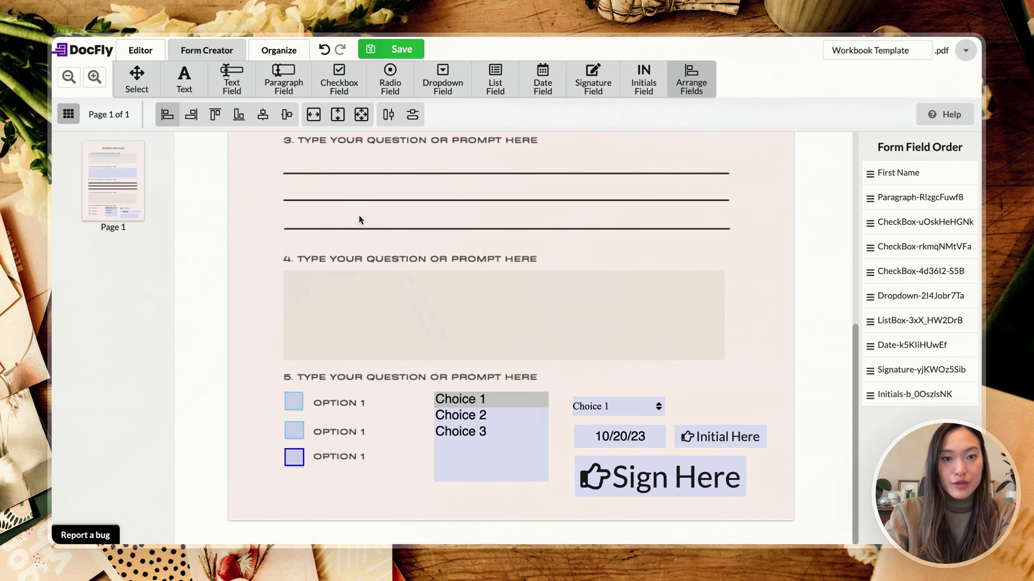
{"action": "left_click_drag", "start_coordinate": [279, 401], "coordinate": [273, 422]}
{"action": "left_click_drag", "start_coordinate": [294, 465], "coordinate": [295, 467]}
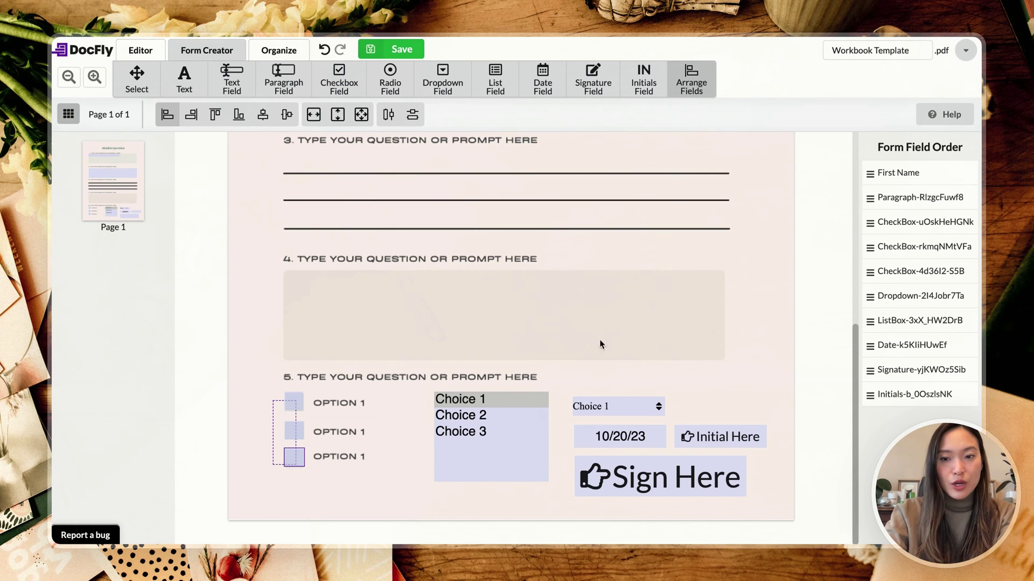
{"action": "left_click", "coordinate": [706, 384]}
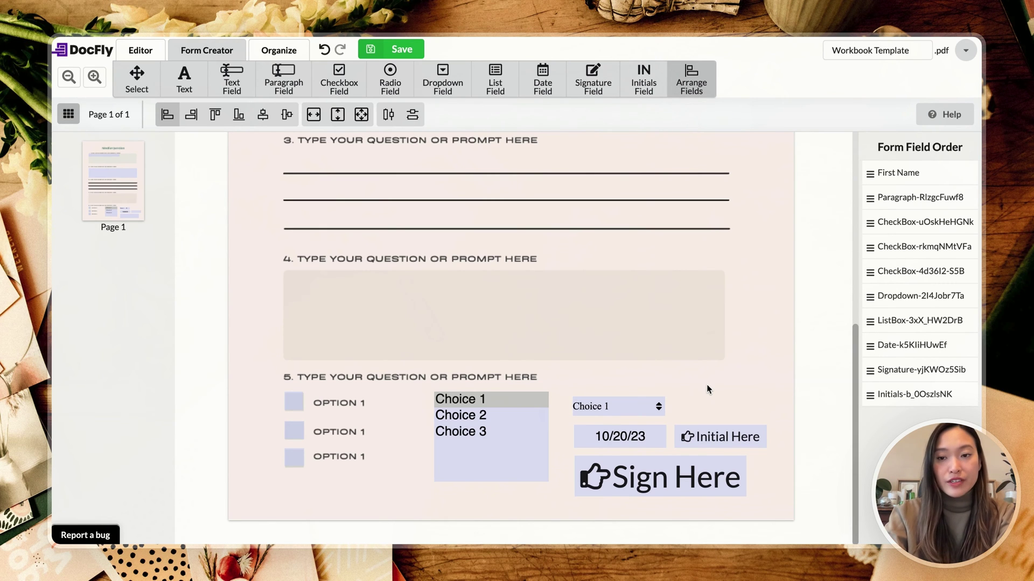
Step: Save the Workbook Template form in DocFly
{"action": "scroll", "coordinate": [706, 384], "scroll_direction": "up", "scroll_amount": 7}
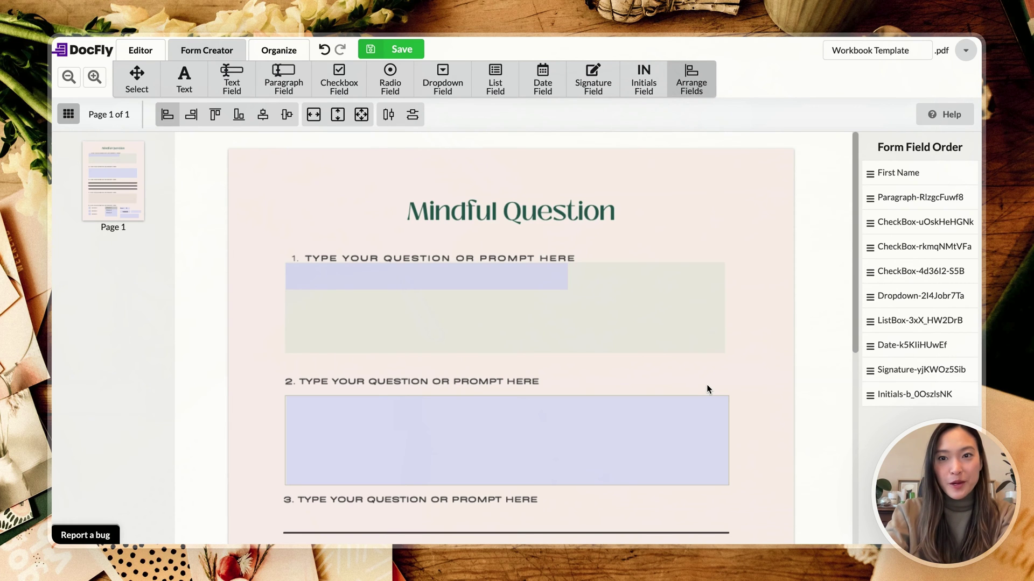
{"action": "scroll", "coordinate": [707, 384], "scroll_direction": "down", "scroll_amount": 7}
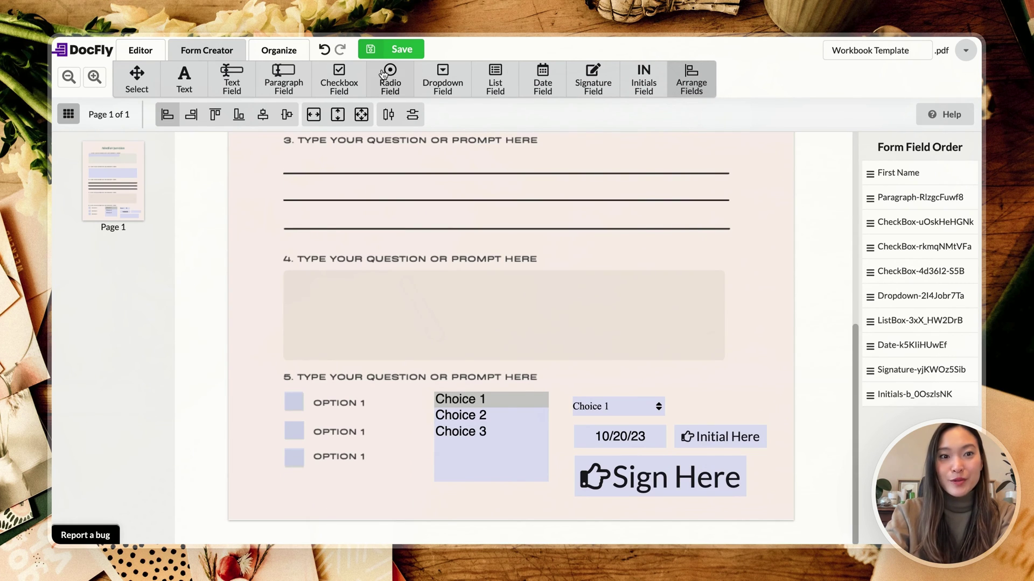
{"action": "left_click", "coordinate": [412, 54]}
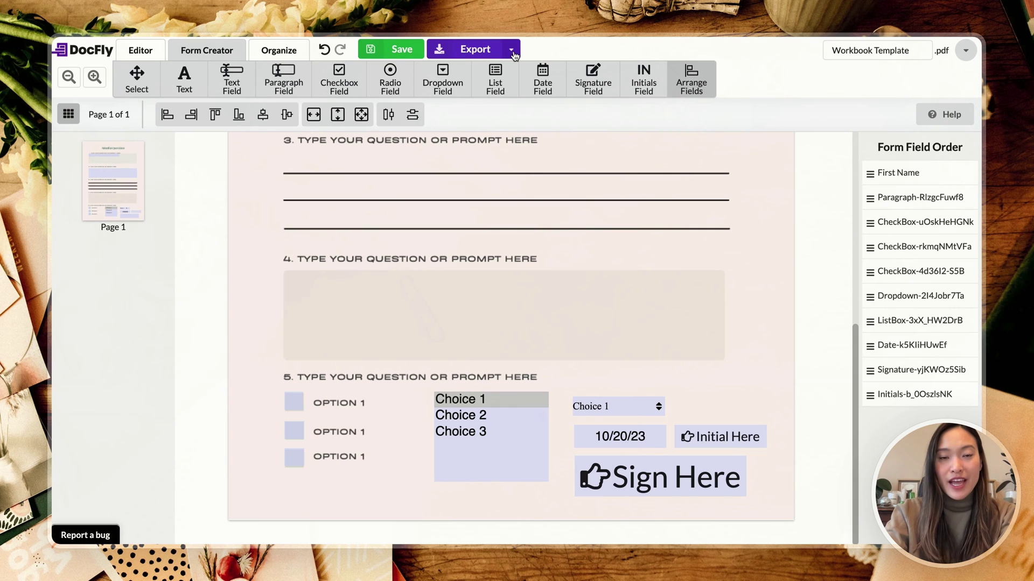
Step: Export the form and download it as a PDF file
{"action": "left_click", "coordinate": [488, 48]}
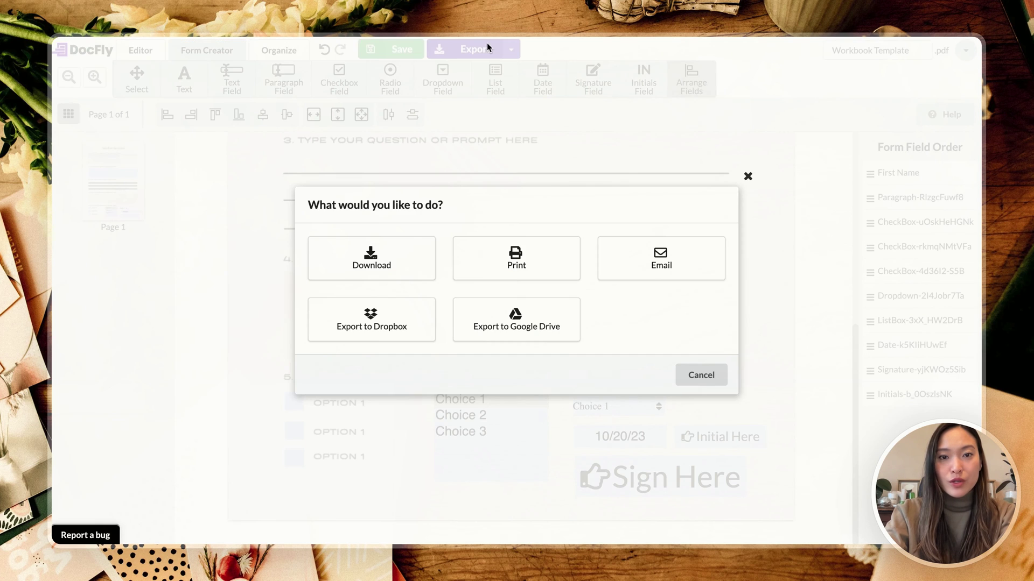
{"action": "left_click", "coordinate": [393, 267]}
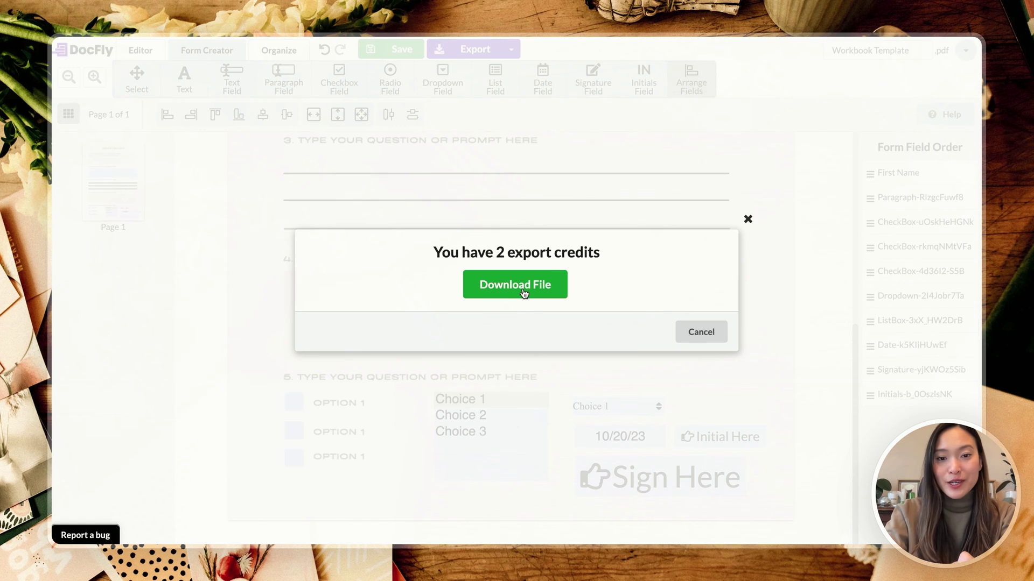
{"action": "left_click", "coordinate": [511, 288]}
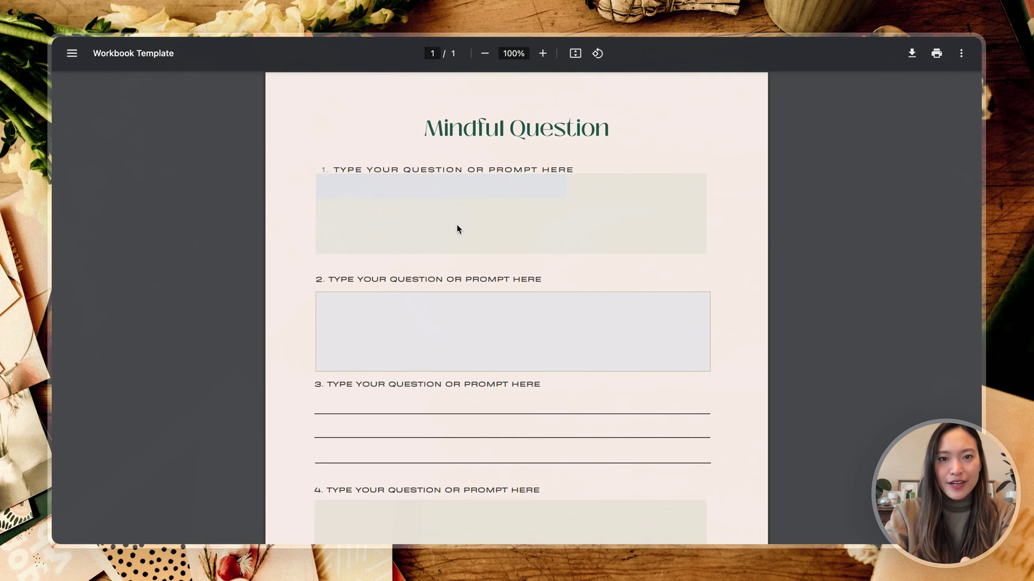
Step: Type the full name into the first answer field
{"action": "scroll", "coordinate": [597, 245], "scroll_direction": "down", "scroll_amount": 4}
{"action": "scroll", "coordinate": [597, 243], "scroll_direction": "up", "scroll_amount": 4}
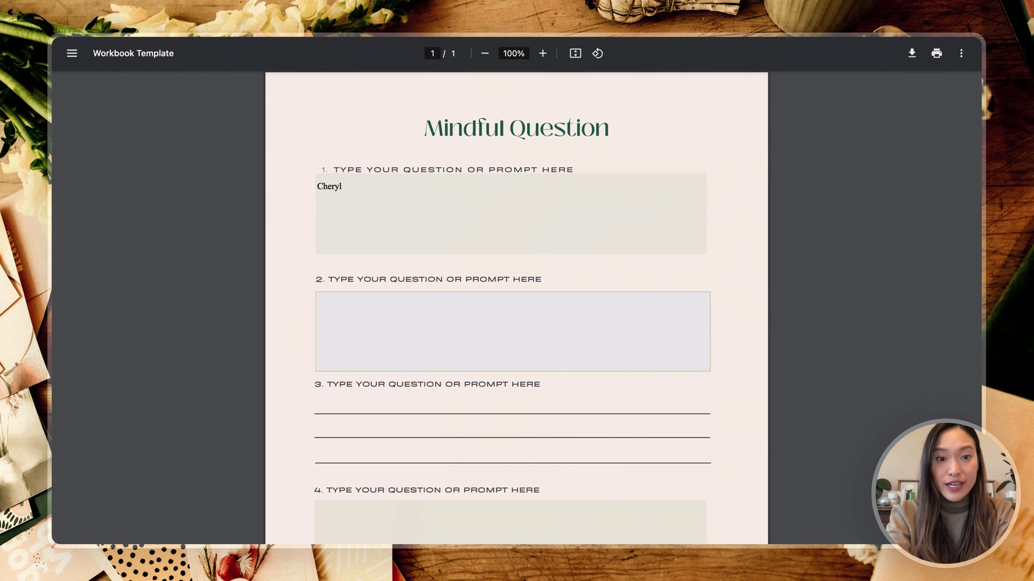
{"action": "type", "text": "Chan"}
{"action": "left_click", "coordinate": [667, 269]}
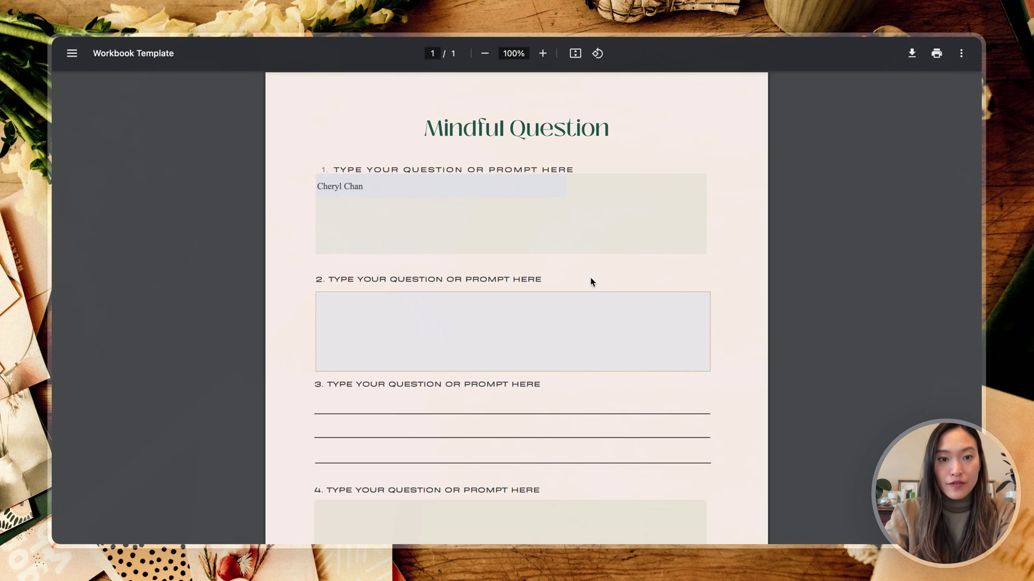
Step: Enter two lines of 'This is a paragraph' in the paragraph field, testing delete and undo
{"action": "scroll", "coordinate": [590, 276], "scroll_direction": "down", "scroll_amount": 1}
{"action": "left_click", "coordinate": [478, 294]}
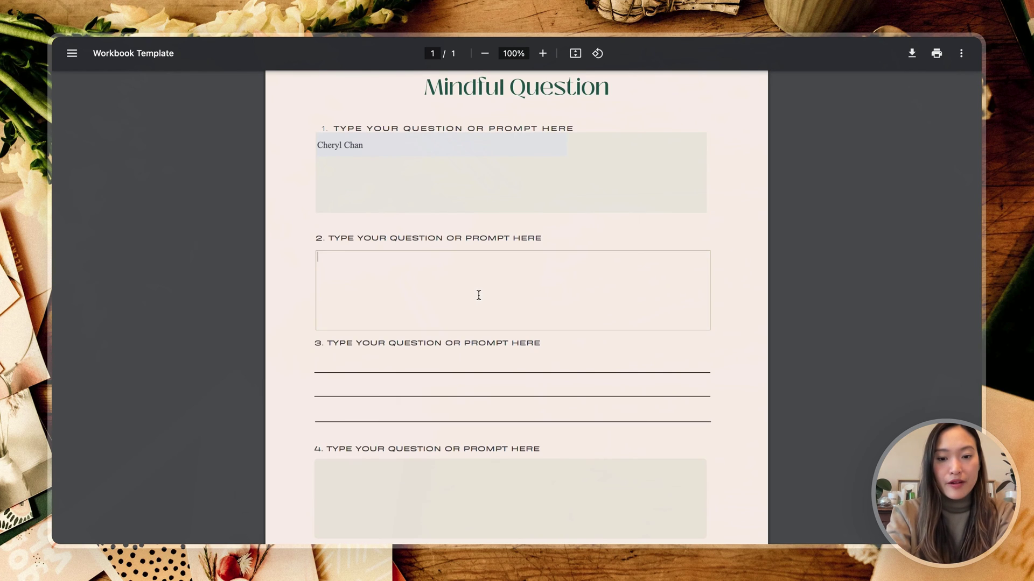
{"action": "type", "text": "This is a para"}
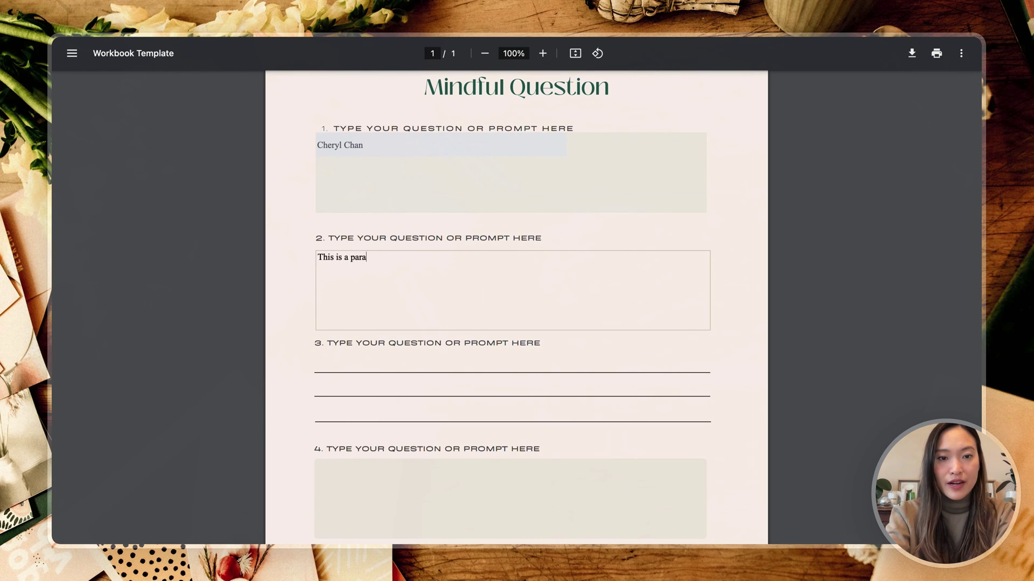
{"action": "type", "text": "graph"}
{"action": "key", "text": "Return"}
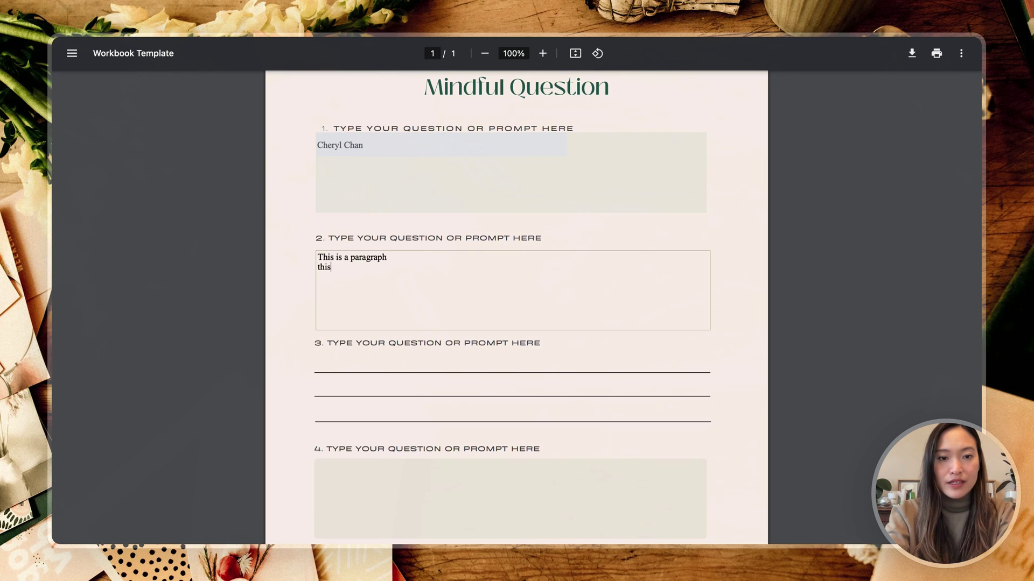
{"action": "type", "text": "this is a parag"}
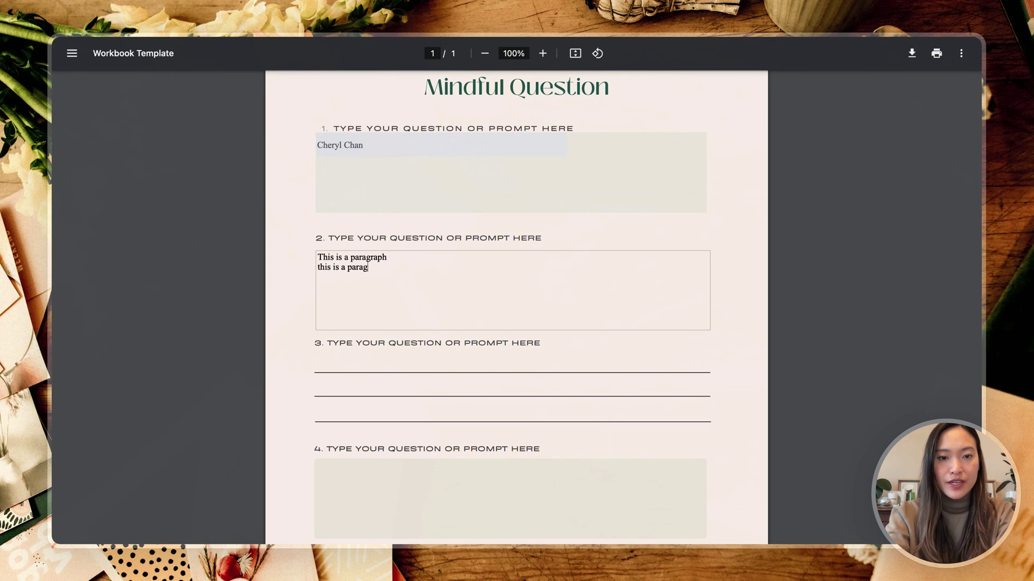
{"action": "type", "text": "raph"}
{"action": "key", "text": "Return"}
{"action": "key", "text": "BackSpace"}
{"action": "key", "text": "BackSpace"}
{"action": "key", "text": "BackSpace"}
{"action": "key", "text": "BackSpace"}
{"action": "key", "text": "BackSpace"}
{"action": "key", "text": "BackSpace"}
{"action": "key", "text": "BackSpace"}
{"action": "key", "text": "BackSpace"}
{"action": "key", "text": "BackSpace"}
{"action": "key", "text": "BackSpace"}
{"action": "key", "text": "BackSpace"}
{"action": "key", "text": "BackSpace"}
{"action": "key", "text": "BackSpace"}
{"action": "key", "text": "BackSpace"}
{"action": "key", "text": "BackSpace"}
{"action": "key", "text": "BackSpace"}
{"action": "key", "text": "BackSpace"}
{"action": "key", "text": "BackSpace"}
{"action": "key", "text": "BackSpace"}
{"action": "key", "text": "BackSpace"}
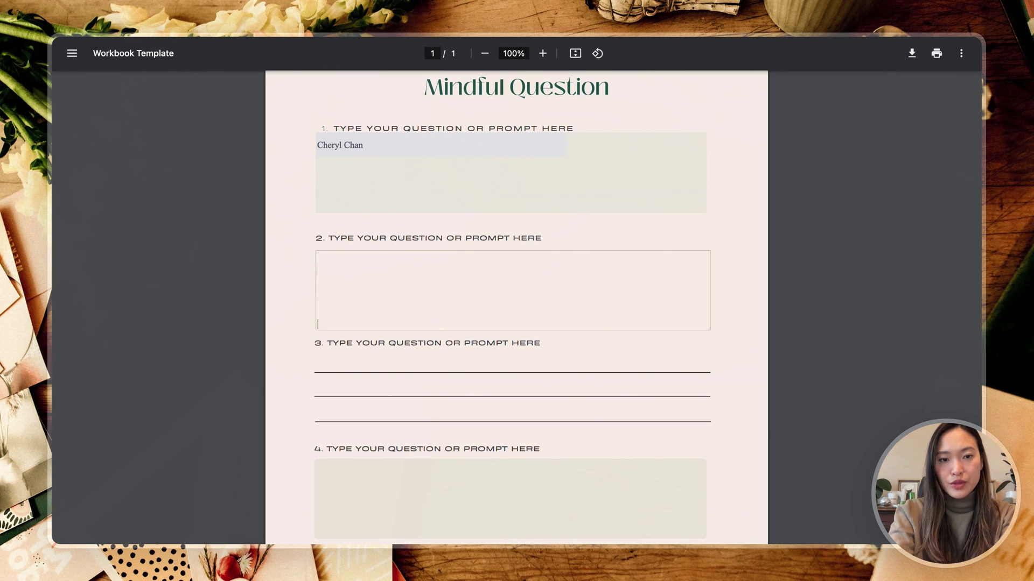
{"action": "key", "text": "super+z"}
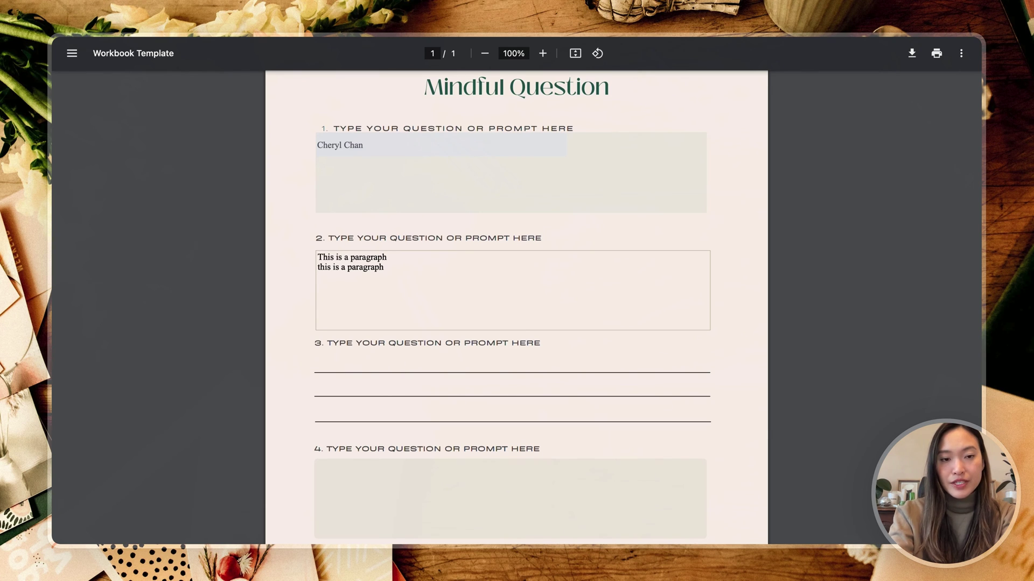
{"action": "scroll", "coordinate": [516, 307], "scroll_direction": "down", "scroll_amount": 1}
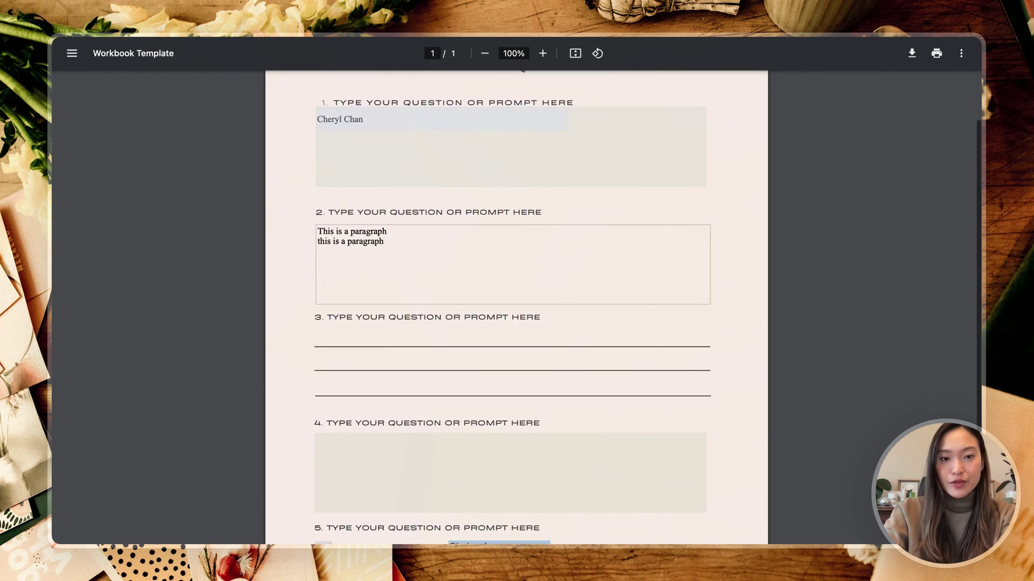
{"action": "scroll", "coordinate": [489, 334], "scroll_direction": "down", "scroll_amount": 4}
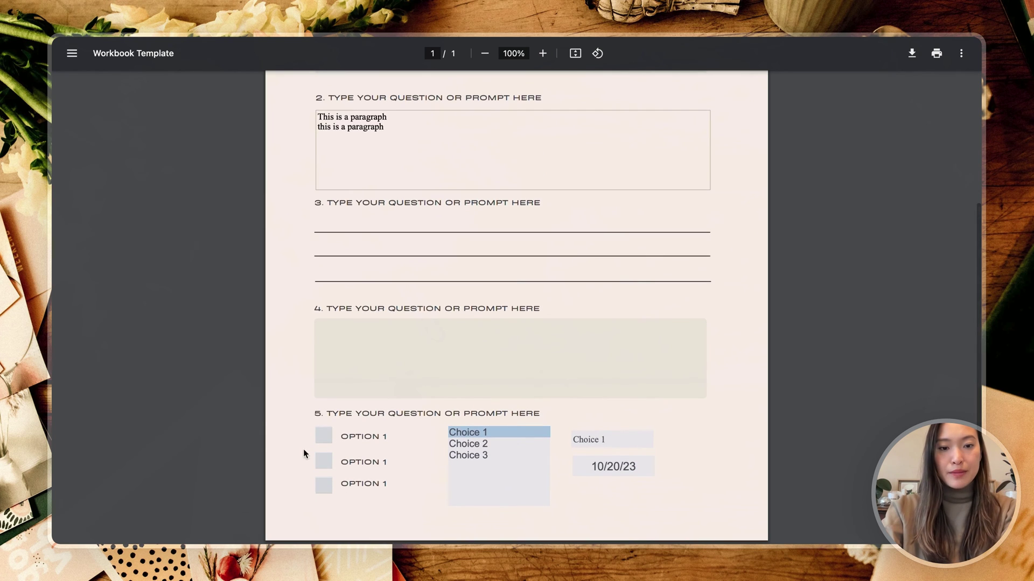
Step: Tick and then untick the three OPTION 1 checkboxes
{"action": "left_click", "coordinate": [324, 435]}
{"action": "left_click", "coordinate": [323, 462]}
{"action": "left_click", "coordinate": [324, 484]}
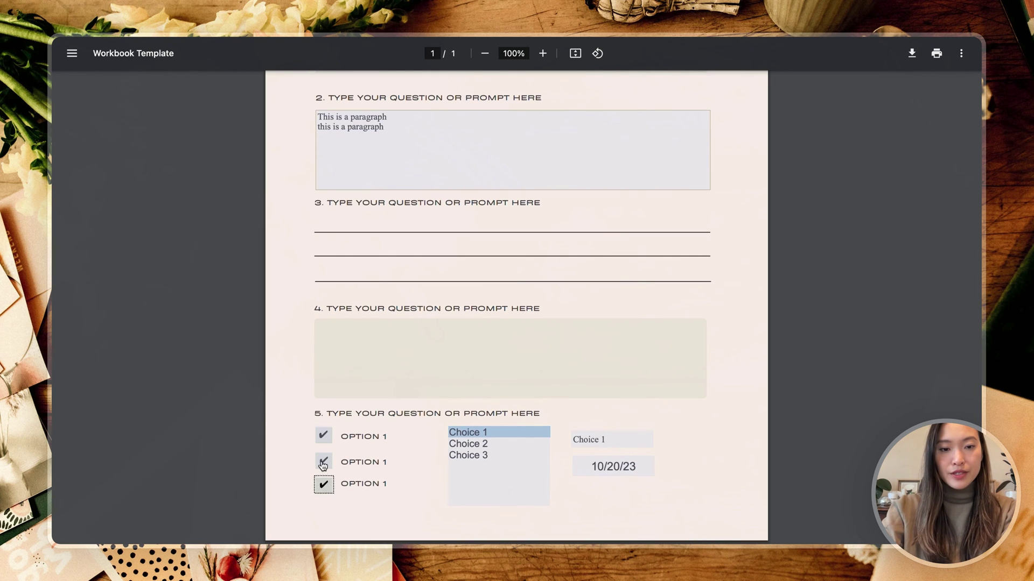
{"action": "left_click", "coordinate": [323, 462]}
{"action": "left_click", "coordinate": [323, 436]}
{"action": "left_click", "coordinate": [324, 484]}
Step: Try entries in the list field, leaving Choice 3 selected
{"action": "mouse_move", "coordinate": [463, 525]}
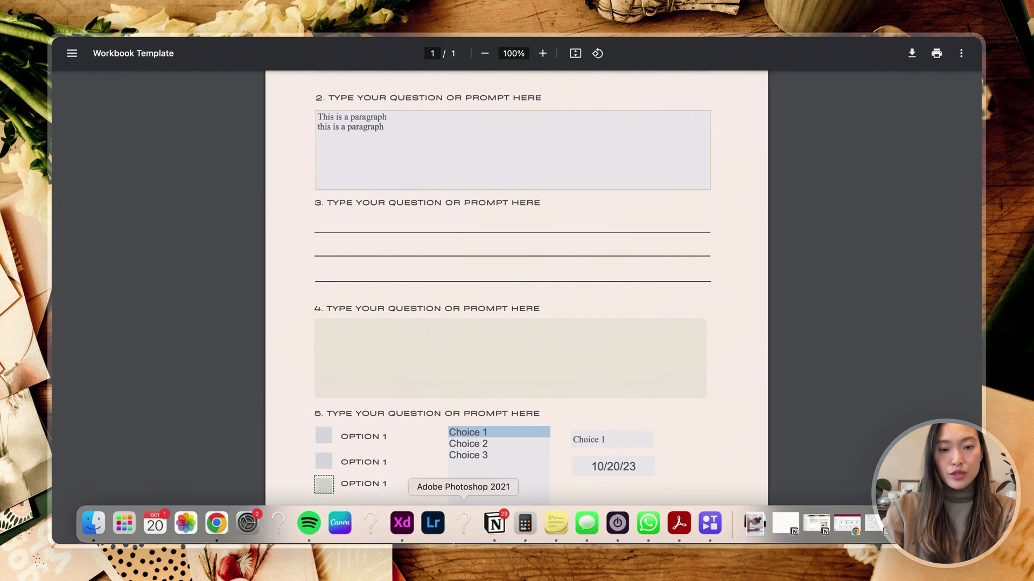
{"action": "left_click", "coordinate": [486, 452]}
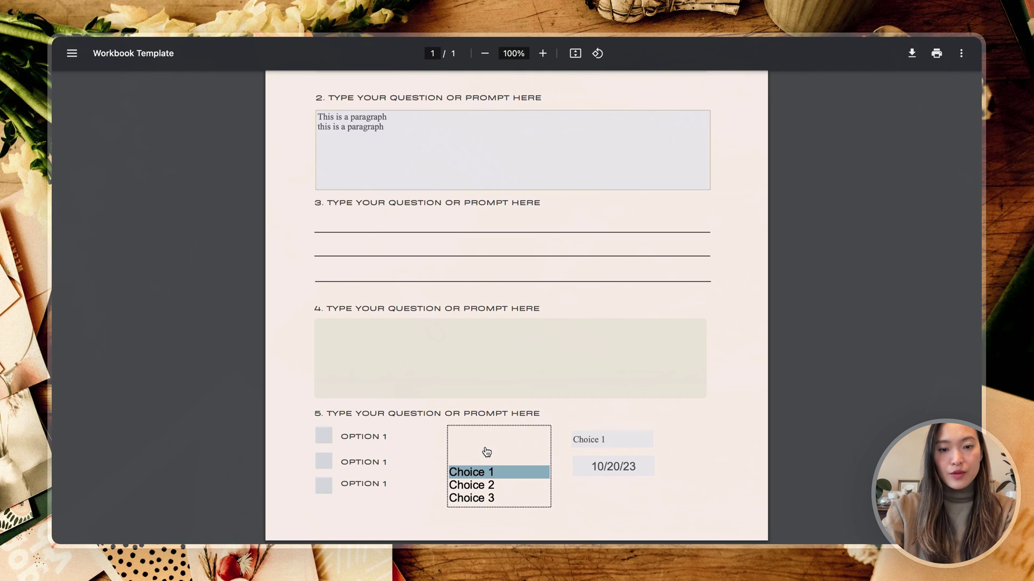
{"action": "left_click", "coordinate": [487, 485]}
{"action": "left_click", "coordinate": [488, 498]}
{"action": "left_click", "coordinate": [488, 476]}
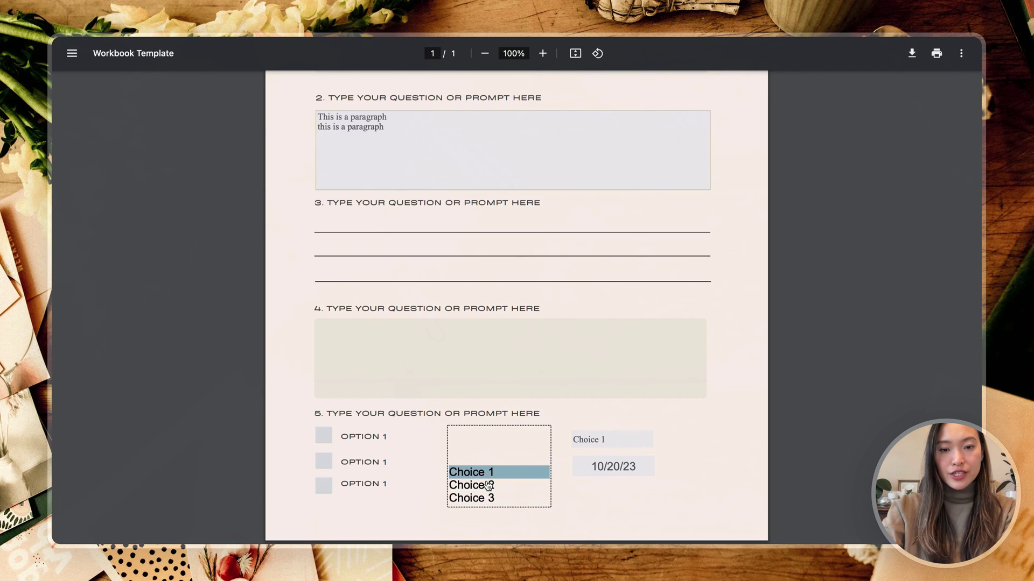
{"action": "left_click", "coordinate": [487, 498]}
Step: Set the dropdown to Choice 2
{"action": "left_click", "coordinate": [646, 439]}
{"action": "left_click", "coordinate": [628, 462]}
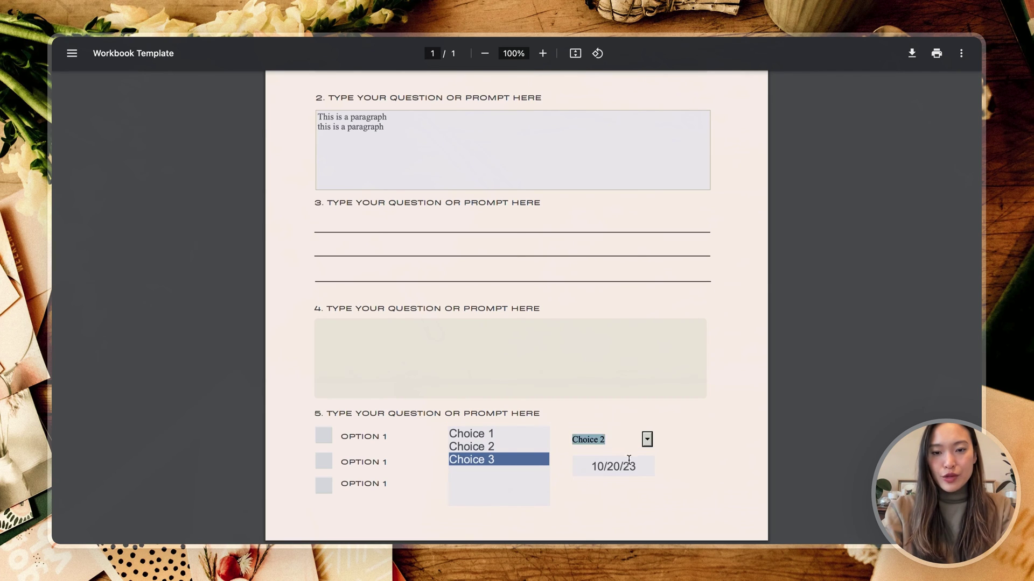
{"action": "left_click", "coordinate": [671, 464]}
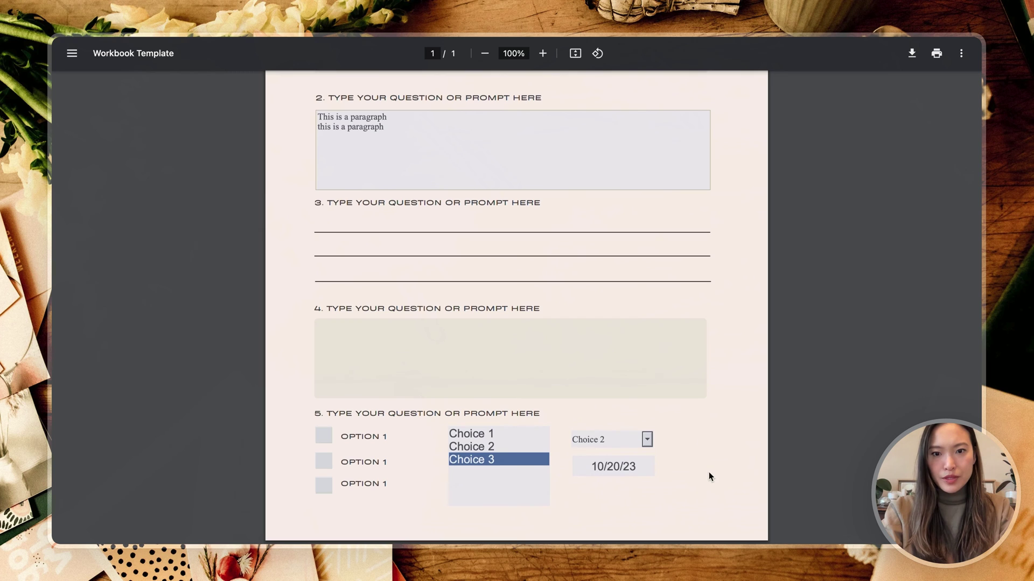
Step: Change the date to 10/21/23, then show Chrome's with/without changes download menu
{"action": "left_click", "coordinate": [615, 467]}
{"action": "left_click_drag", "start_coordinate": [637, 467], "coordinate": [631, 467]}
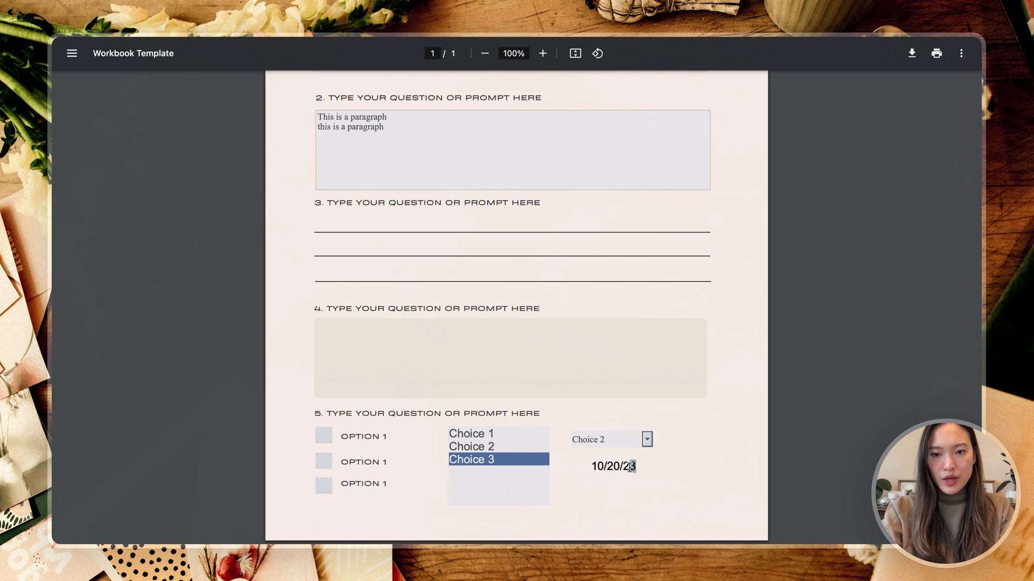
{"action": "left_click", "coordinate": [620, 467]}
{"action": "key", "text": "BackSpace"}
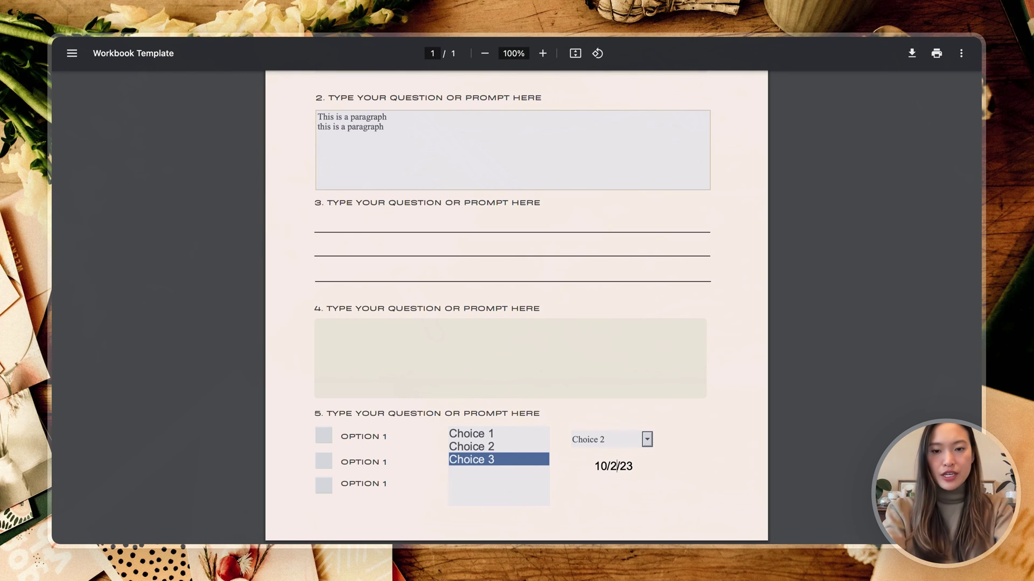
{"action": "type", "text": "1"}
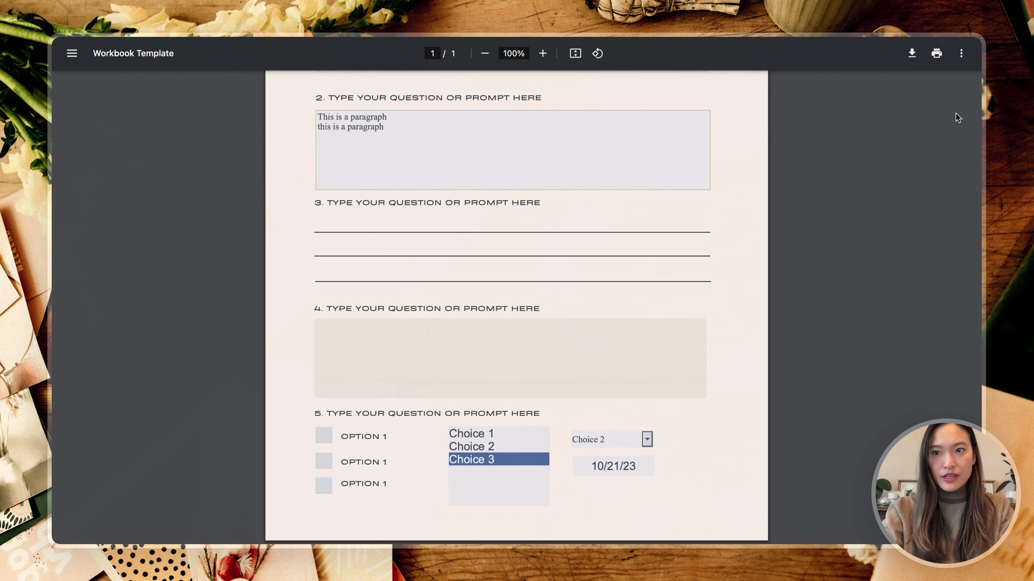
{"action": "left_click", "coordinate": [911, 53]}
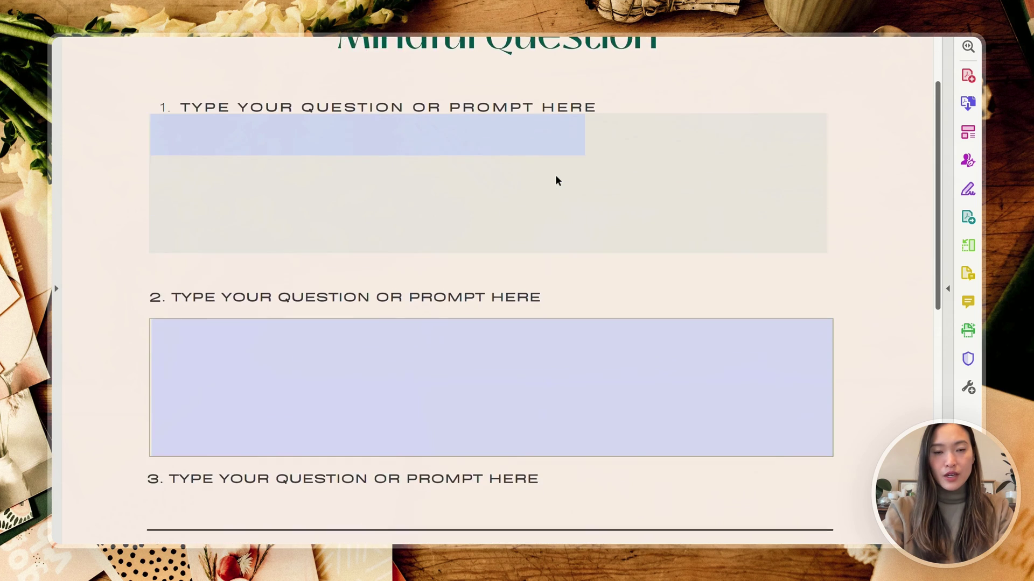
Step: Zoom out with Ctrl+minus, then select Choice 1 and finally Choice 3 in the question 5 list
{"action": "scroll", "coordinate": [557, 181], "scroll_direction": "down", "scroll_amount": 5}
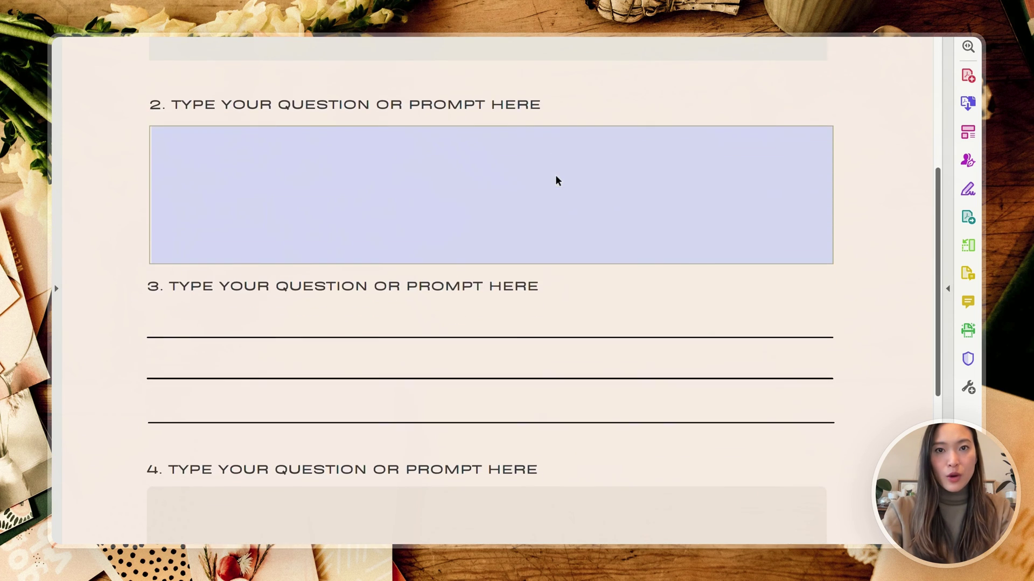
{"action": "key", "text": "ctrl+minus"}
{"action": "scroll", "coordinate": [699, 204], "scroll_direction": "down", "scroll_amount": 1}
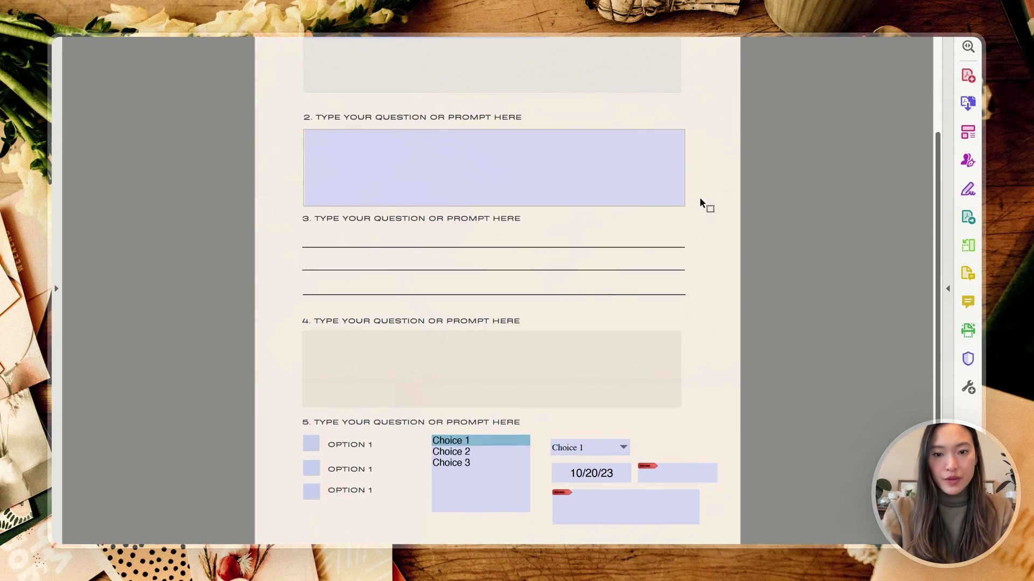
{"action": "scroll", "coordinate": [799, 202], "scroll_direction": "up", "scroll_amount": 5}
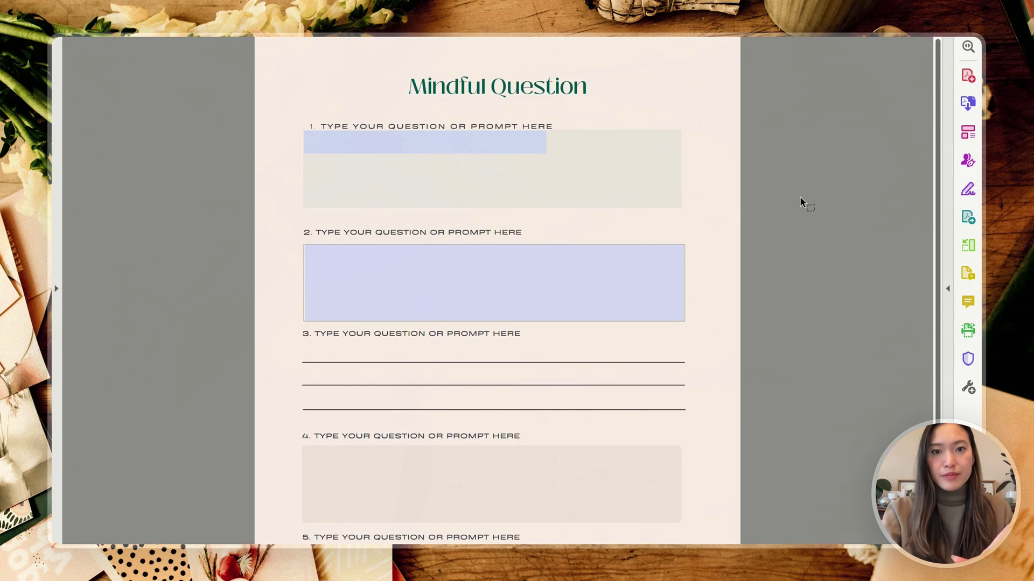
{"action": "scroll", "coordinate": [800, 202], "scroll_direction": "down", "scroll_amount": 2}
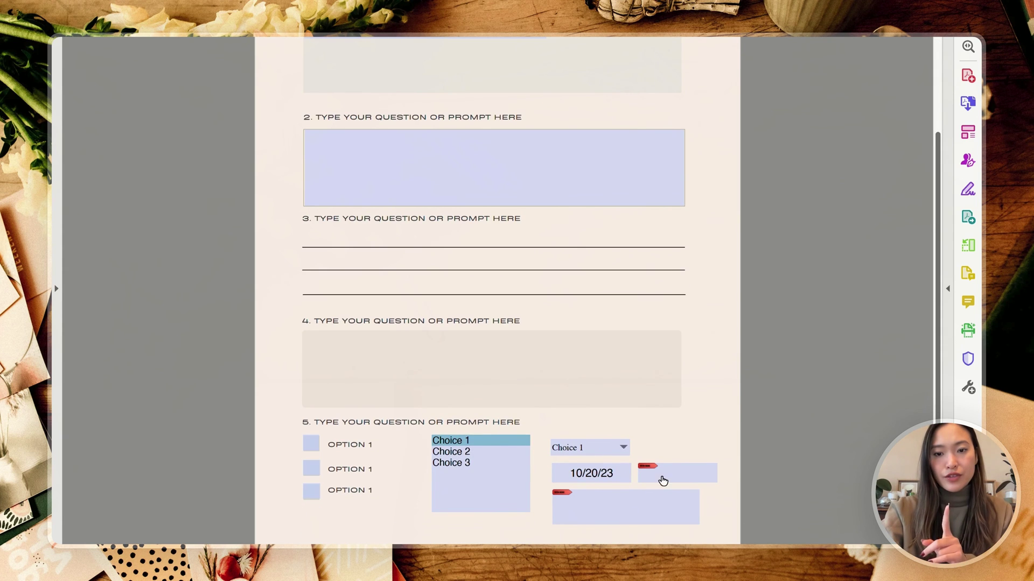
{"action": "left_click", "coordinate": [462, 458]}
{"action": "left_click", "coordinate": [464, 448]}
{"action": "left_click", "coordinate": [462, 469]}
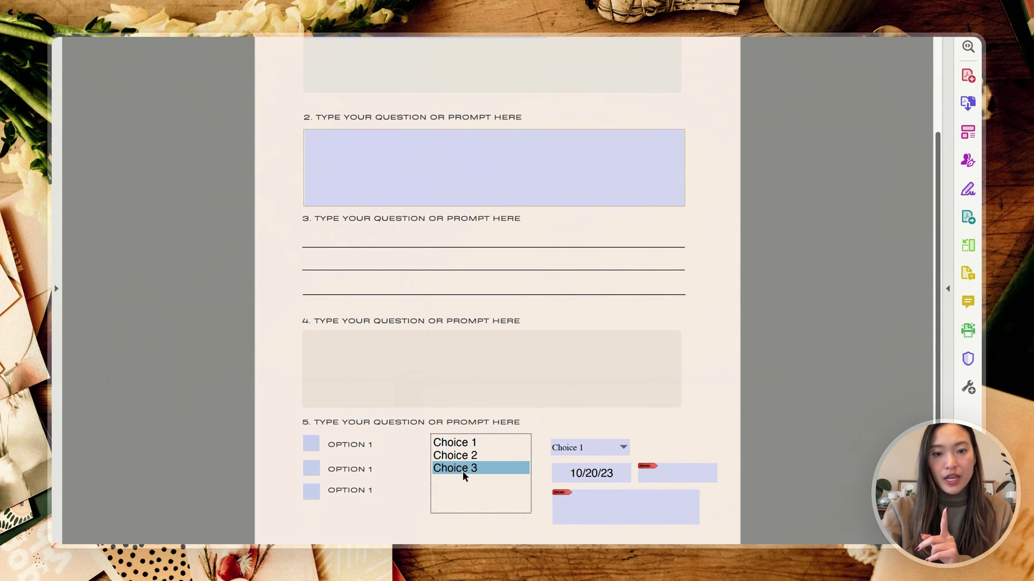
{"action": "scroll", "coordinate": [821, 397], "scroll_direction": "up", "scroll_amount": 2}
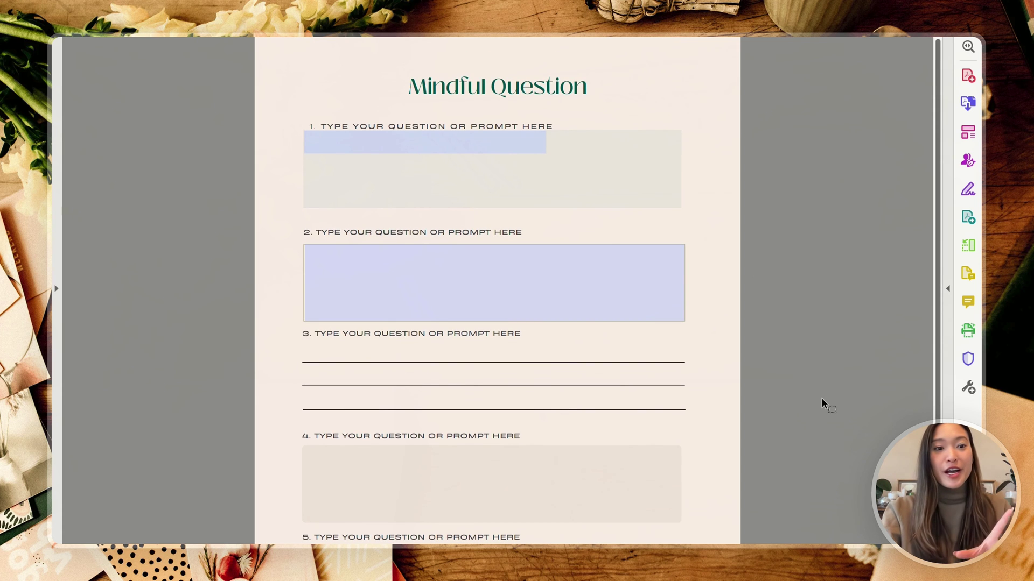
{"action": "scroll", "coordinate": [821, 397], "scroll_direction": "down", "scroll_amount": 2}
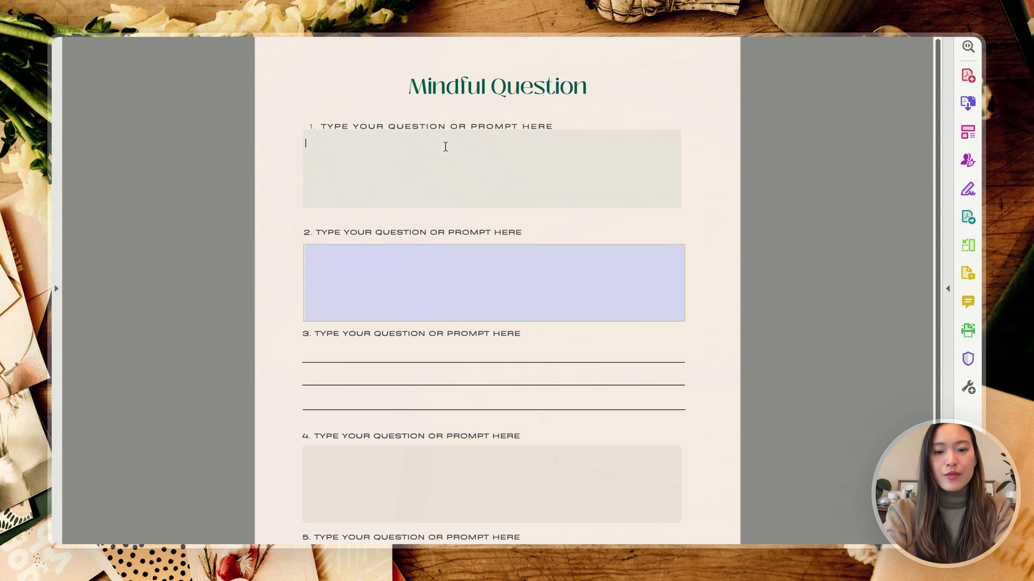
Step: Enter a full name in field 1 and two 'paragraph' lines in the paragraph field
{"action": "type", "text": "Cha"}
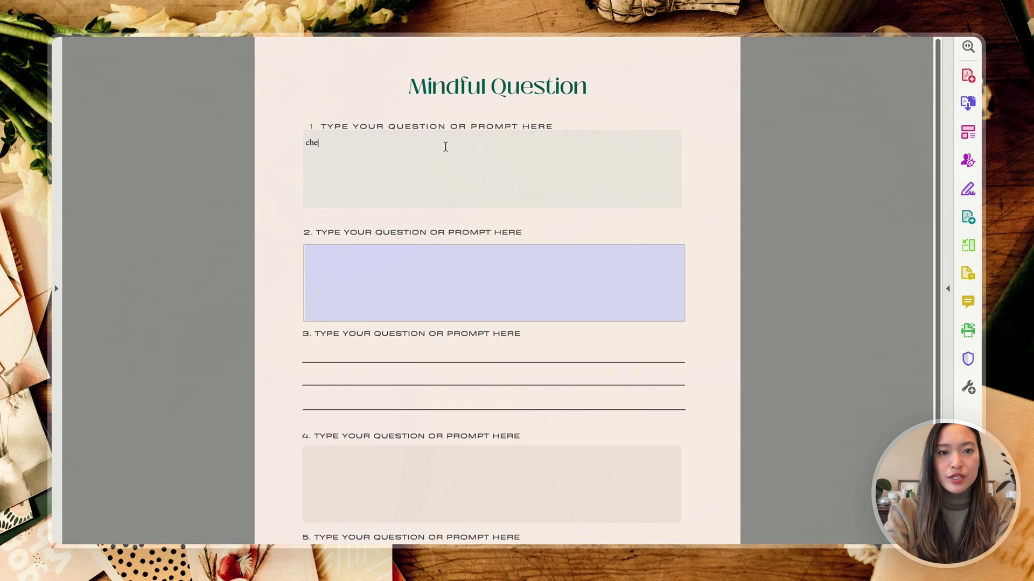
{"action": "key", "text": "BackSpace"}
{"action": "key", "text": "BackSpace"}
{"action": "key", "text": "BackSpace"}
{"action": "key", "text": "Tab"}
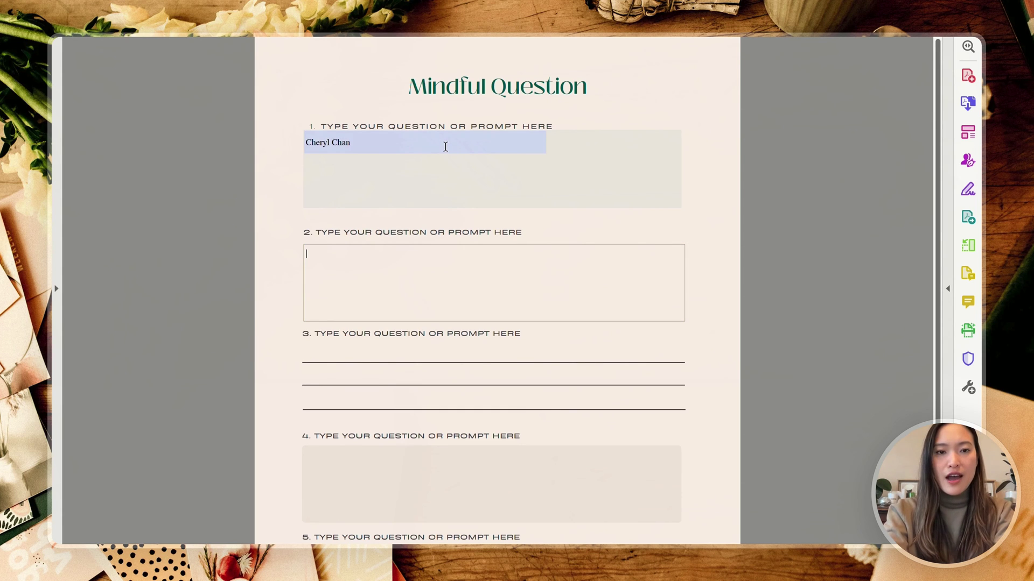
{"action": "type", "text": "paragraph"}
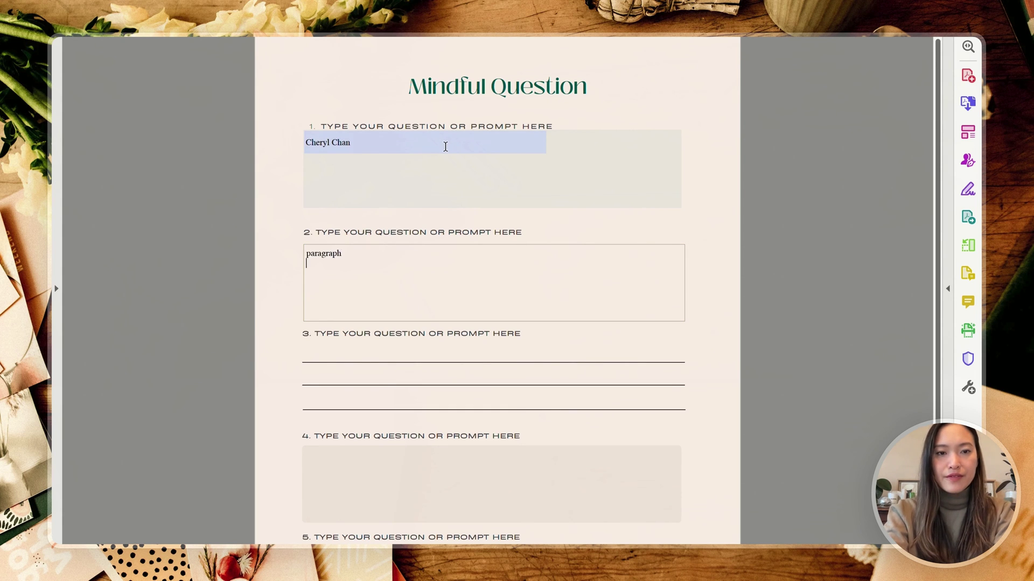
{"action": "key", "text": "Return"}
{"action": "type", "text": "gara"}
{"action": "key", "text": "BackSpace"}
{"action": "key", "text": "BackSpace"}
{"action": "key", "text": "BackSpace"}
{"action": "key", "text": "BackSpace"}
{"action": "type", "text": "para"}
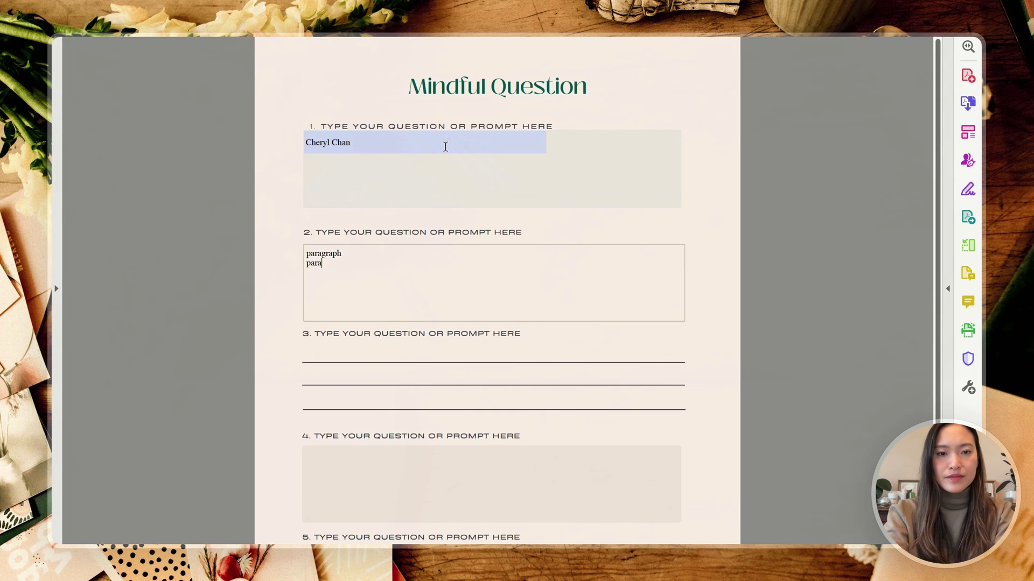
{"action": "type", "text": "graph"}
Step: Tick both Option 1 checkboxes and try Choices 3, 2 and 1 in the list box
{"action": "scroll", "coordinate": [445, 146], "scroll_direction": "down", "scroll_amount": 4}
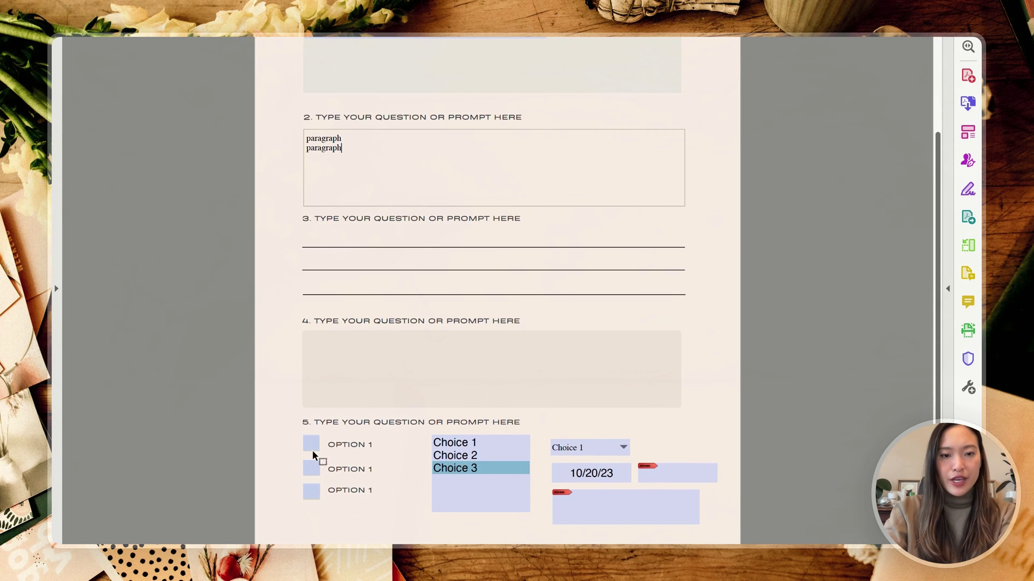
{"action": "left_click", "coordinate": [314, 468]}
{"action": "left_click", "coordinate": [310, 443]}
{"action": "left_click", "coordinate": [312, 468]}
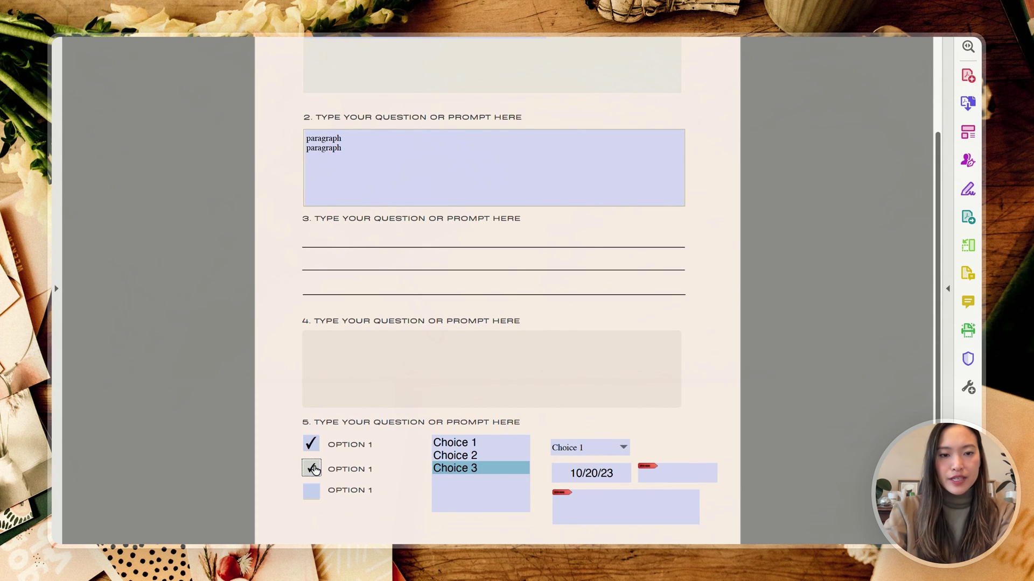
{"action": "left_click", "coordinate": [484, 445]}
{"action": "left_click", "coordinate": [482, 465]}
{"action": "left_click", "coordinate": [481, 455]}
{"action": "left_click", "coordinate": [481, 442]}
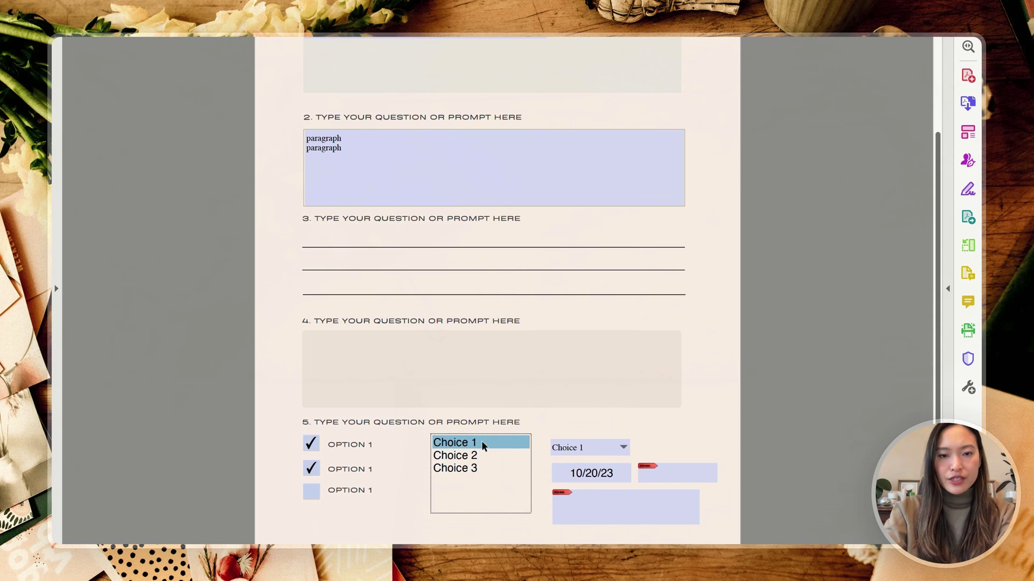
Step: Set the dropdown to Choice 2, enter the date field, and try the lower signature field
{"action": "left_click", "coordinate": [581, 448]}
{"action": "left_click", "coordinate": [584, 472]}
{"action": "left_click", "coordinate": [623, 452]}
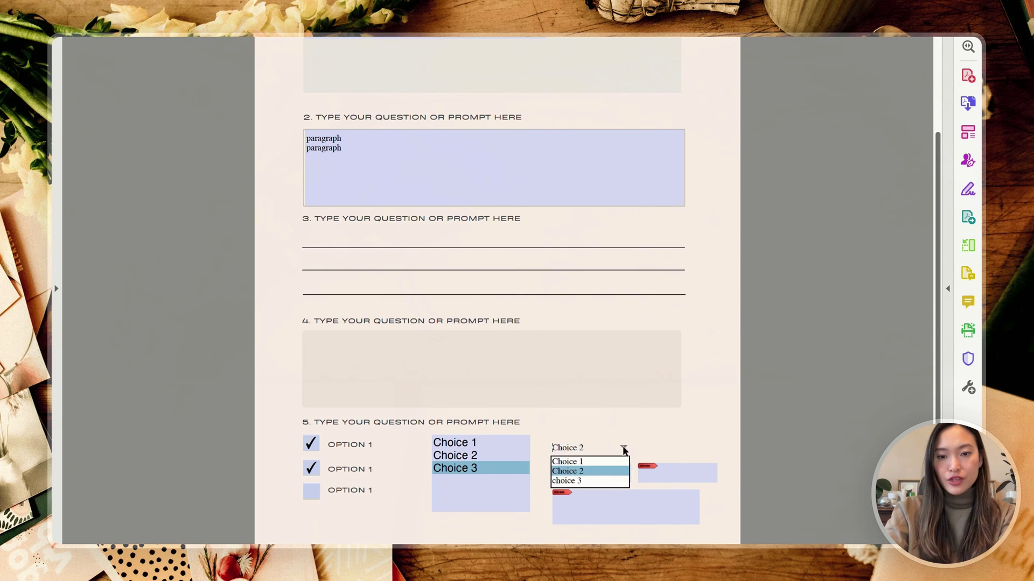
{"action": "left_click", "coordinate": [616, 457]}
{"action": "left_click", "coordinate": [609, 472]}
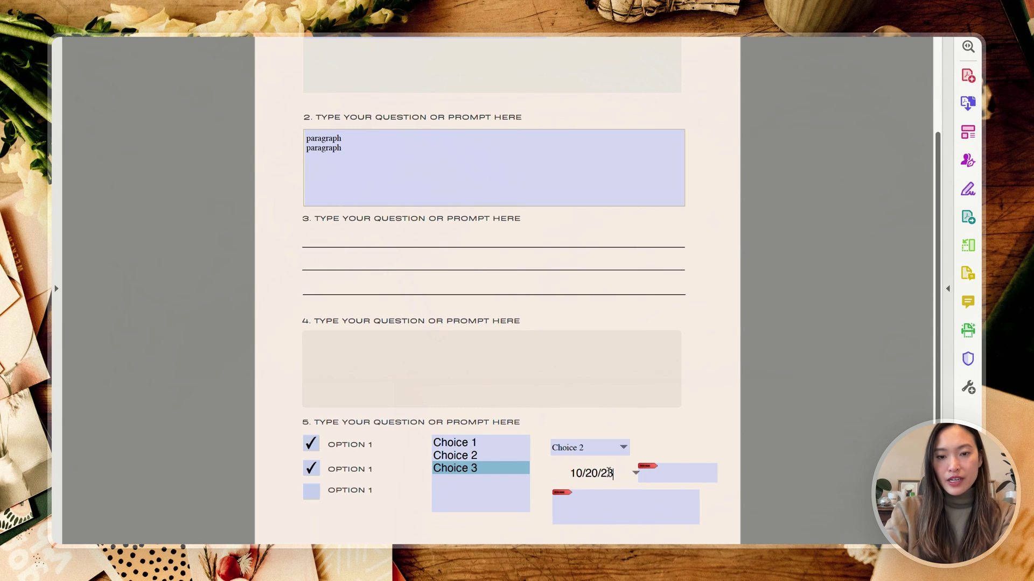
{"action": "left_click", "coordinate": [609, 517]}
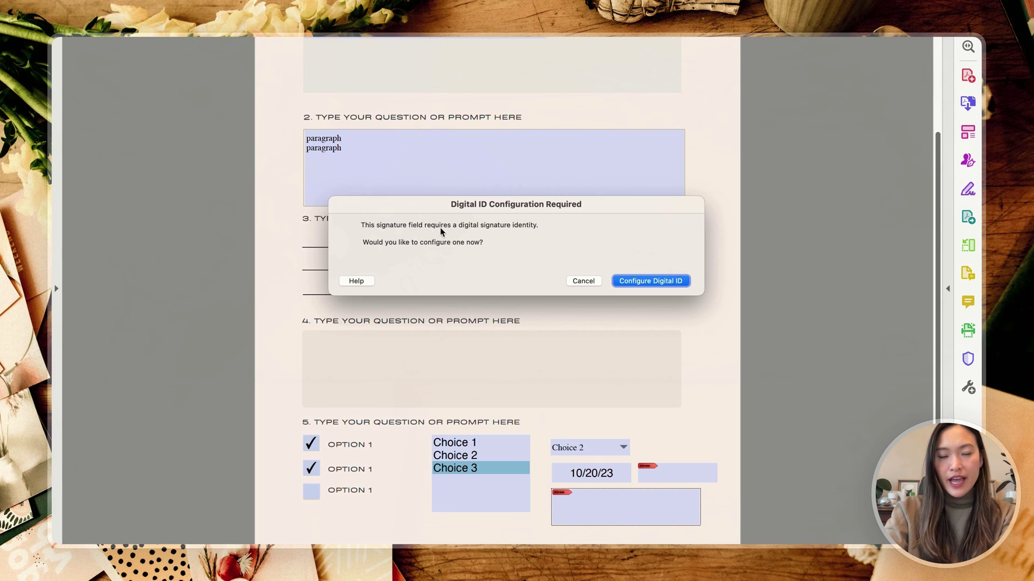
Step: Decline the digital ID setup on both signature fields, leaving no ID configured
{"action": "left_click", "coordinate": [568, 281]}
{"action": "left_click", "coordinate": [662, 477]}
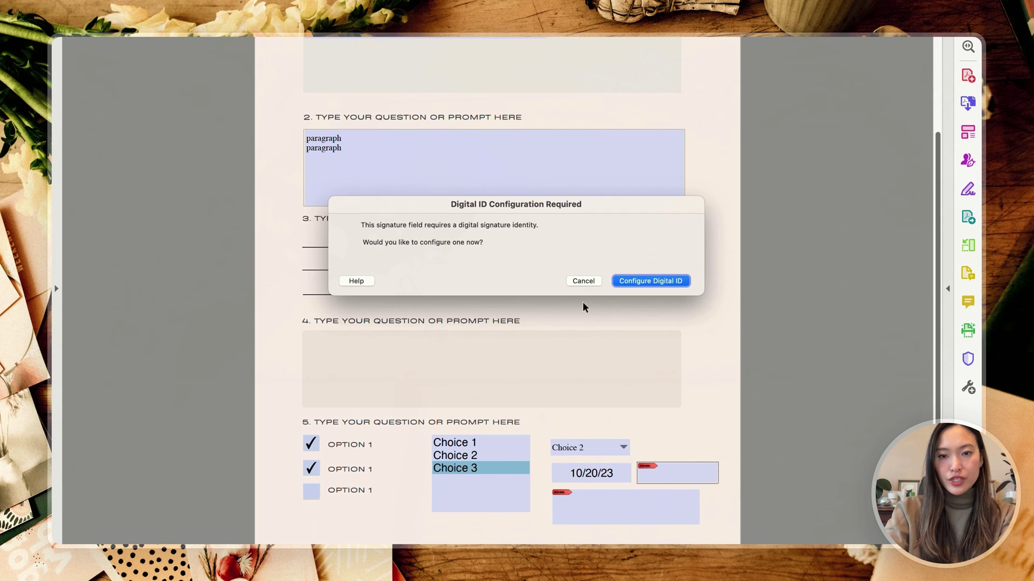
{"action": "left_click", "coordinate": [582, 280]}
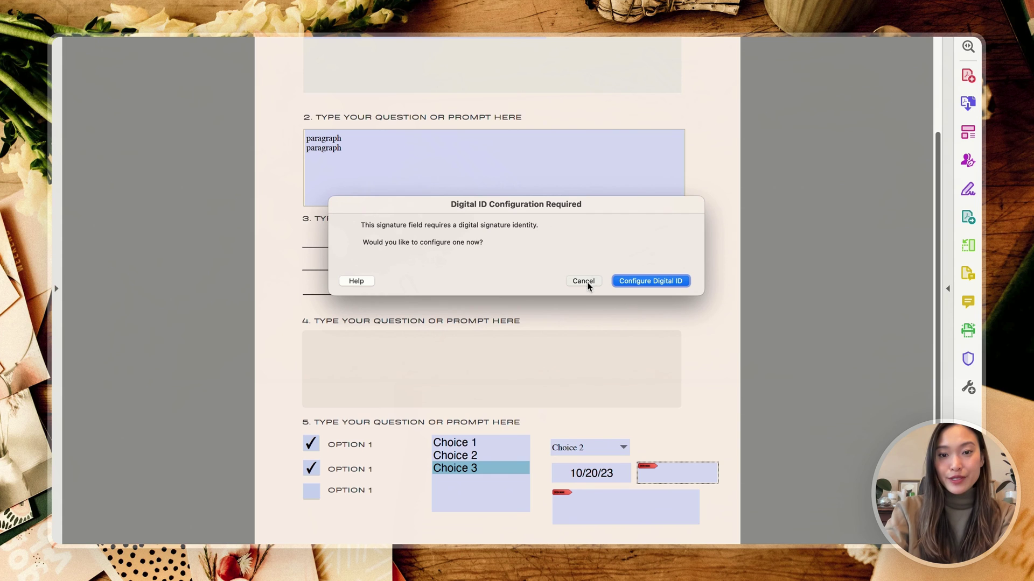
{"action": "scroll", "coordinate": [740, 356], "scroll_direction": "up", "scroll_amount": 3}
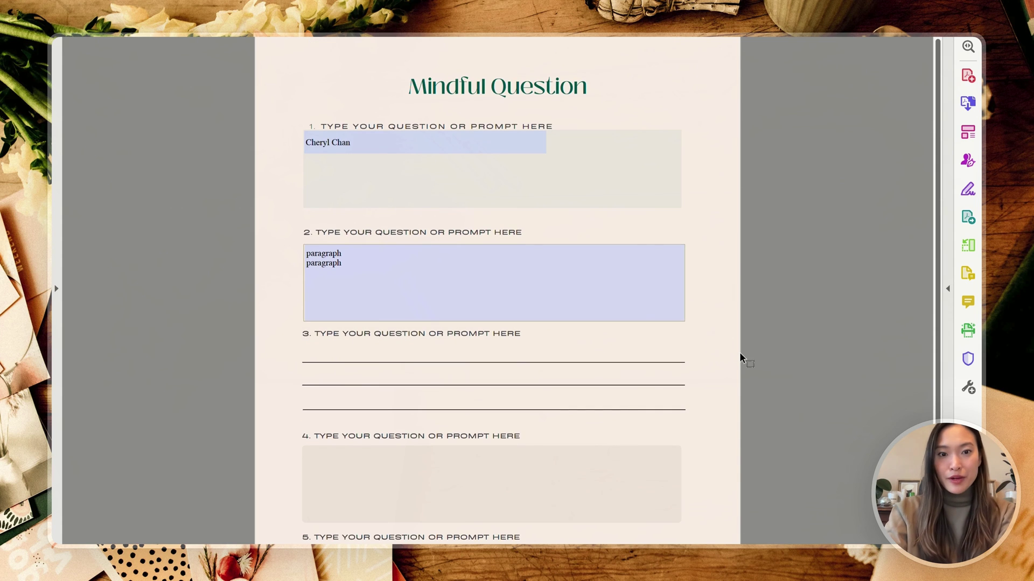
{"action": "scroll", "coordinate": [740, 356], "scroll_direction": "down", "scroll_amount": 3}
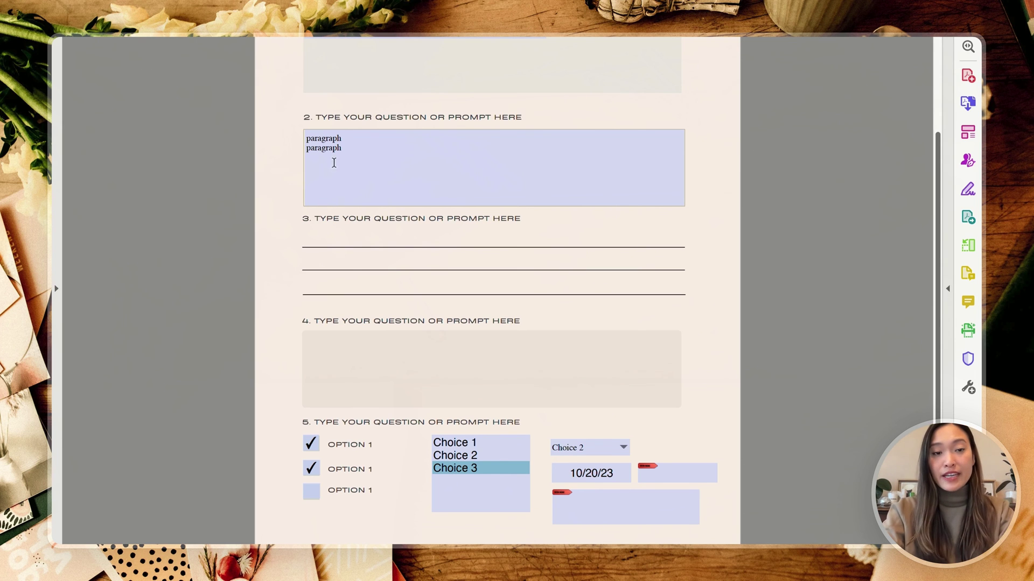
{"action": "left_click", "coordinate": [337, 139]}
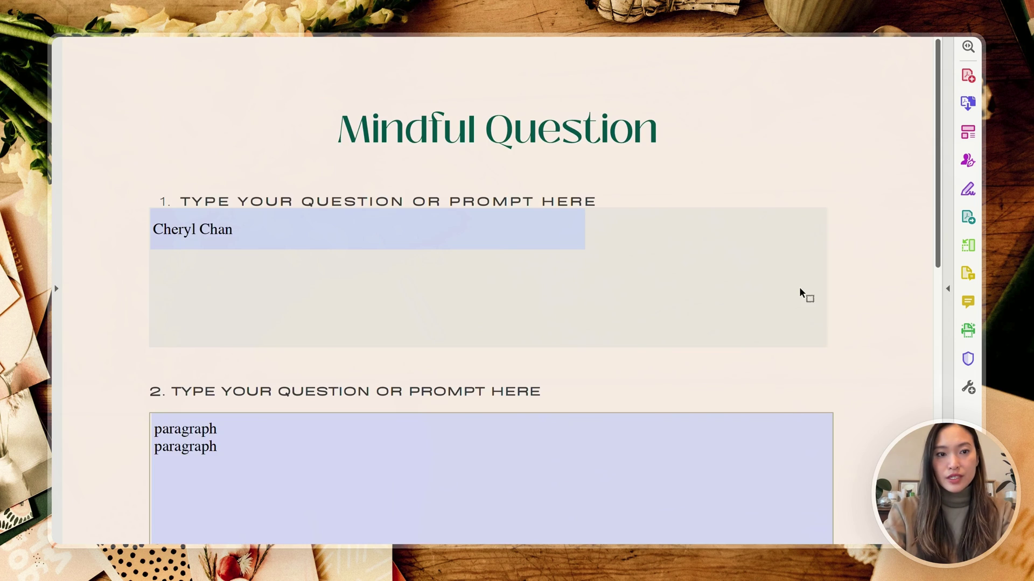
{"action": "scroll", "coordinate": [801, 293], "scroll_direction": "down", "scroll_amount": 5}
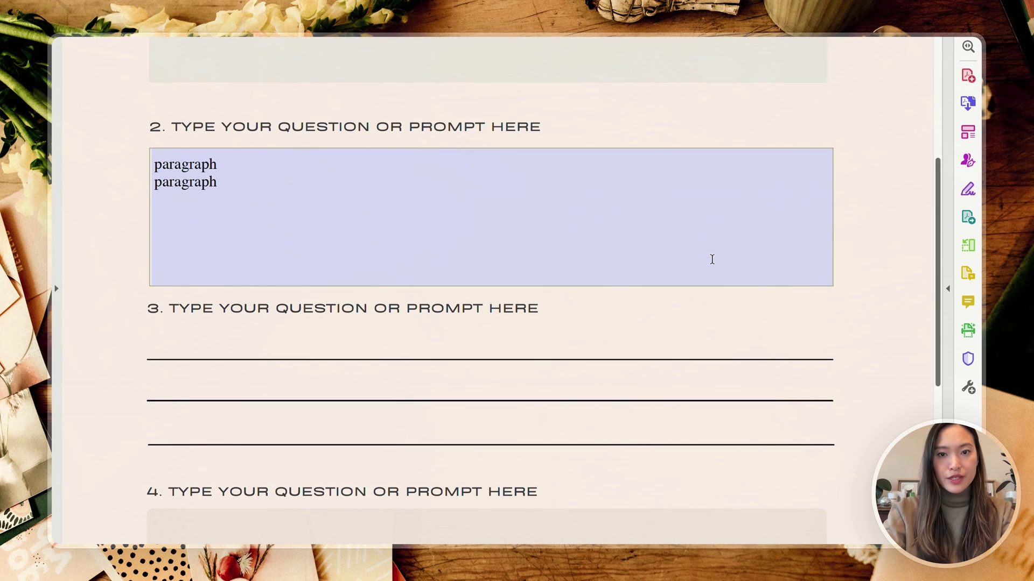
{"action": "scroll", "coordinate": [698, 364], "scroll_direction": "down", "scroll_amount": 3}
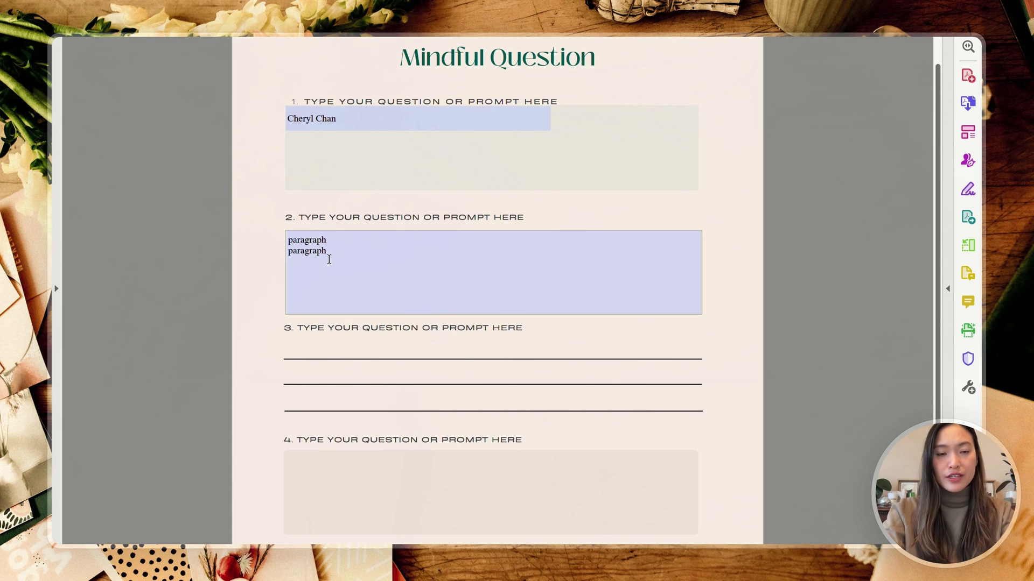
{"action": "scroll", "coordinate": [323, 263], "scroll_direction": "down", "scroll_amount": 1}
{"action": "scroll", "coordinate": [322, 263], "scroll_direction": "down", "scroll_amount": 3}
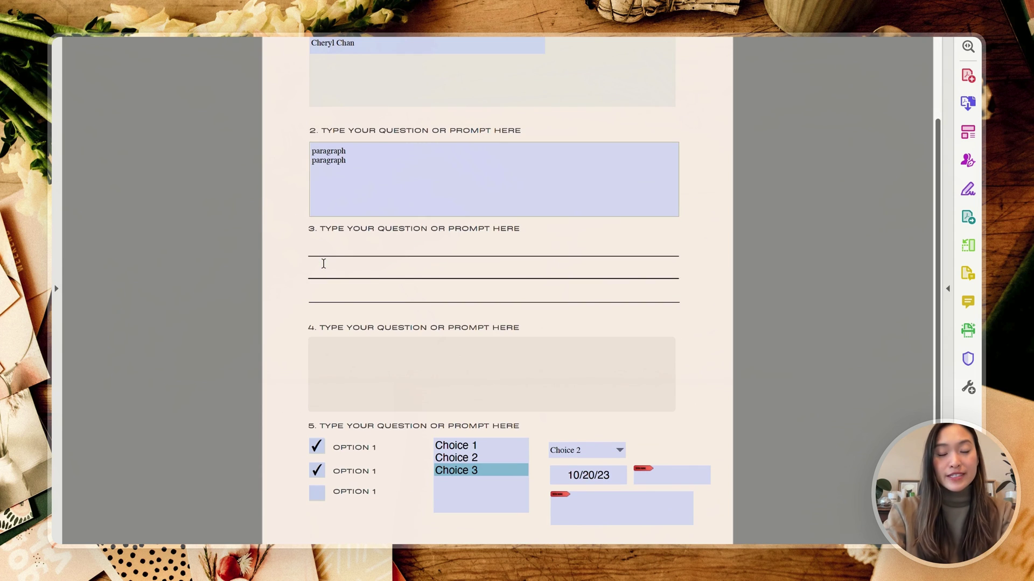